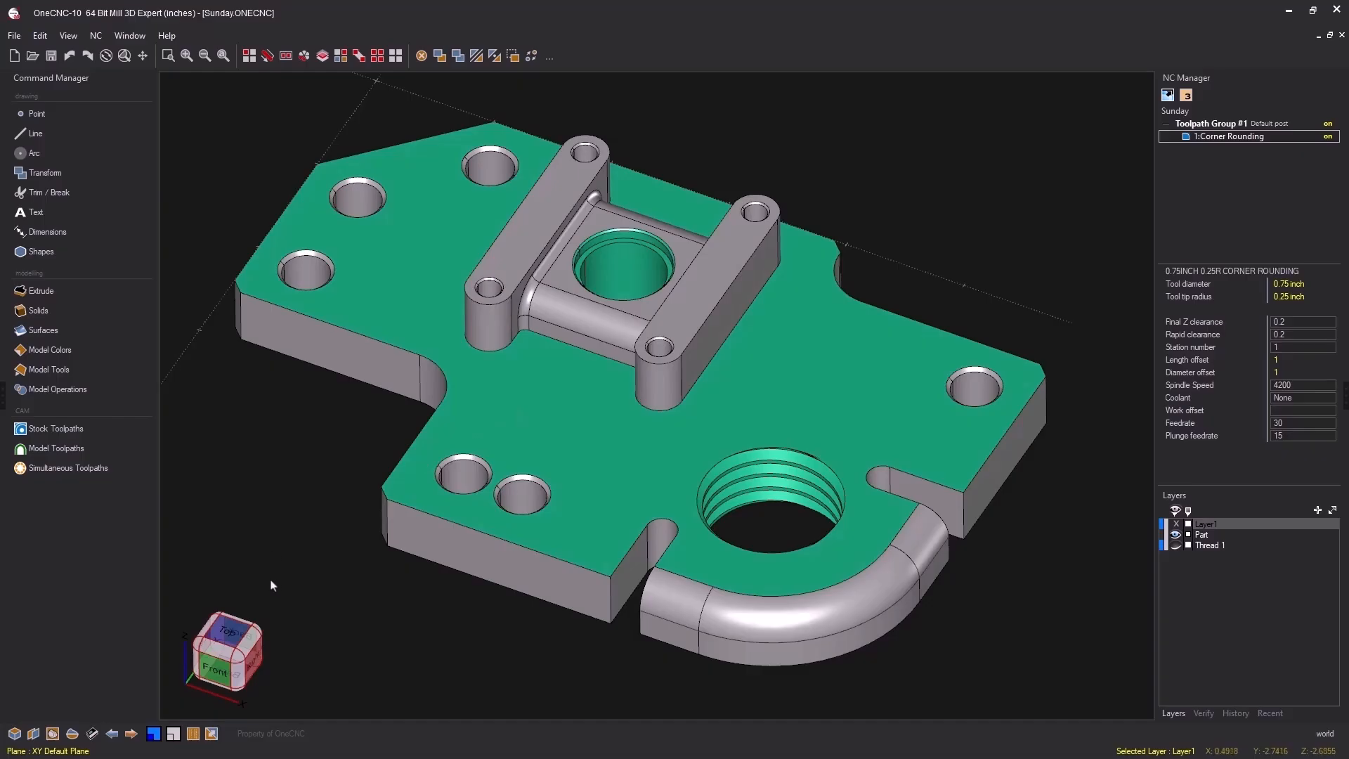
# Examine the plate model from the top, front, right and angled directions with the view cube
pyautogui.click(237, 636)
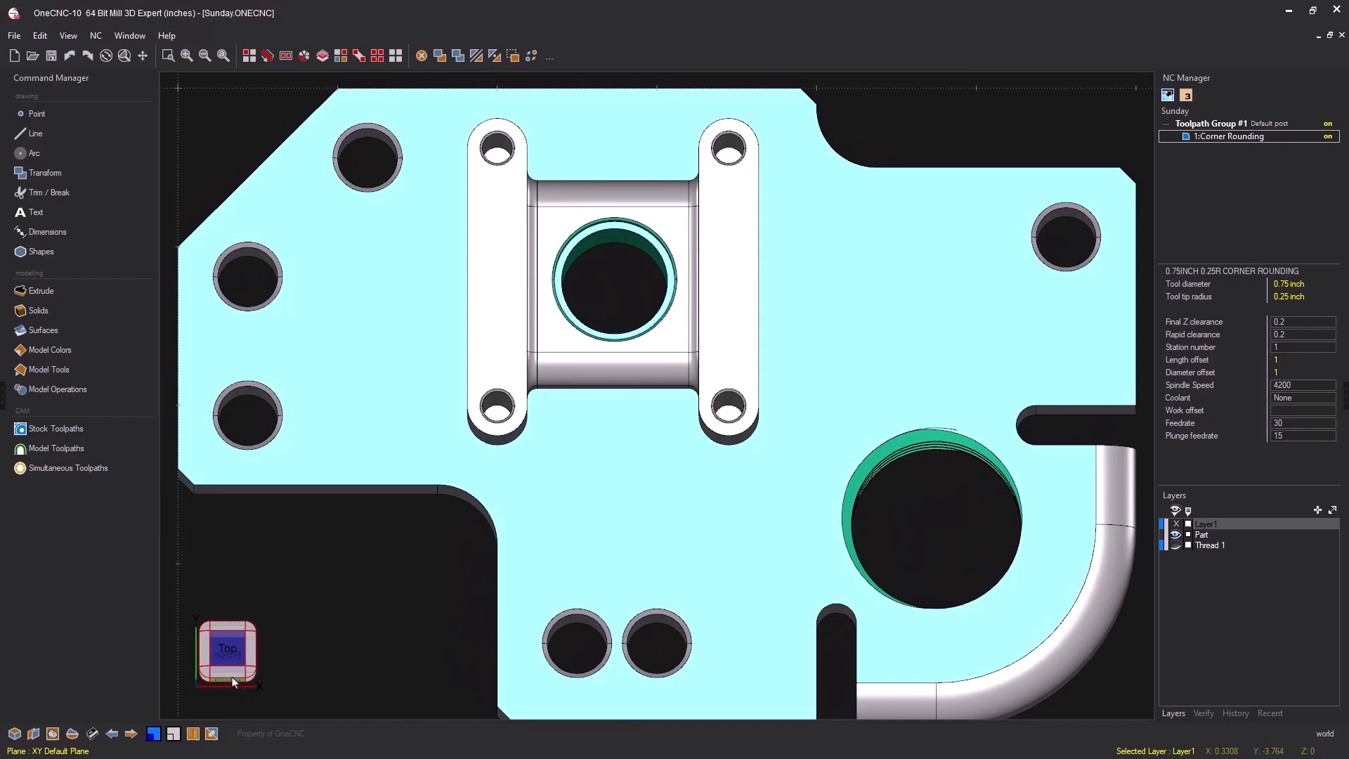
pyautogui.click(234, 680)
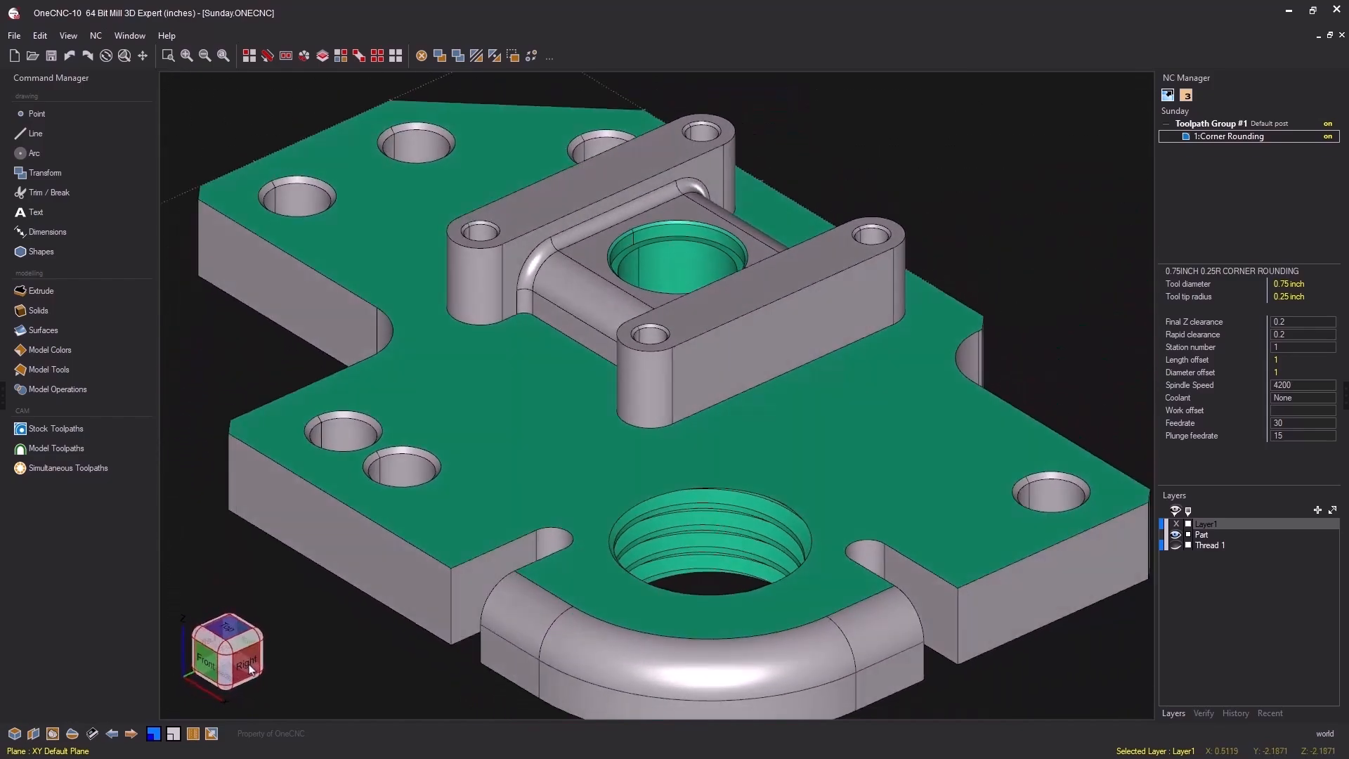
pyautogui.click(209, 641)
pyautogui.click(227, 640)
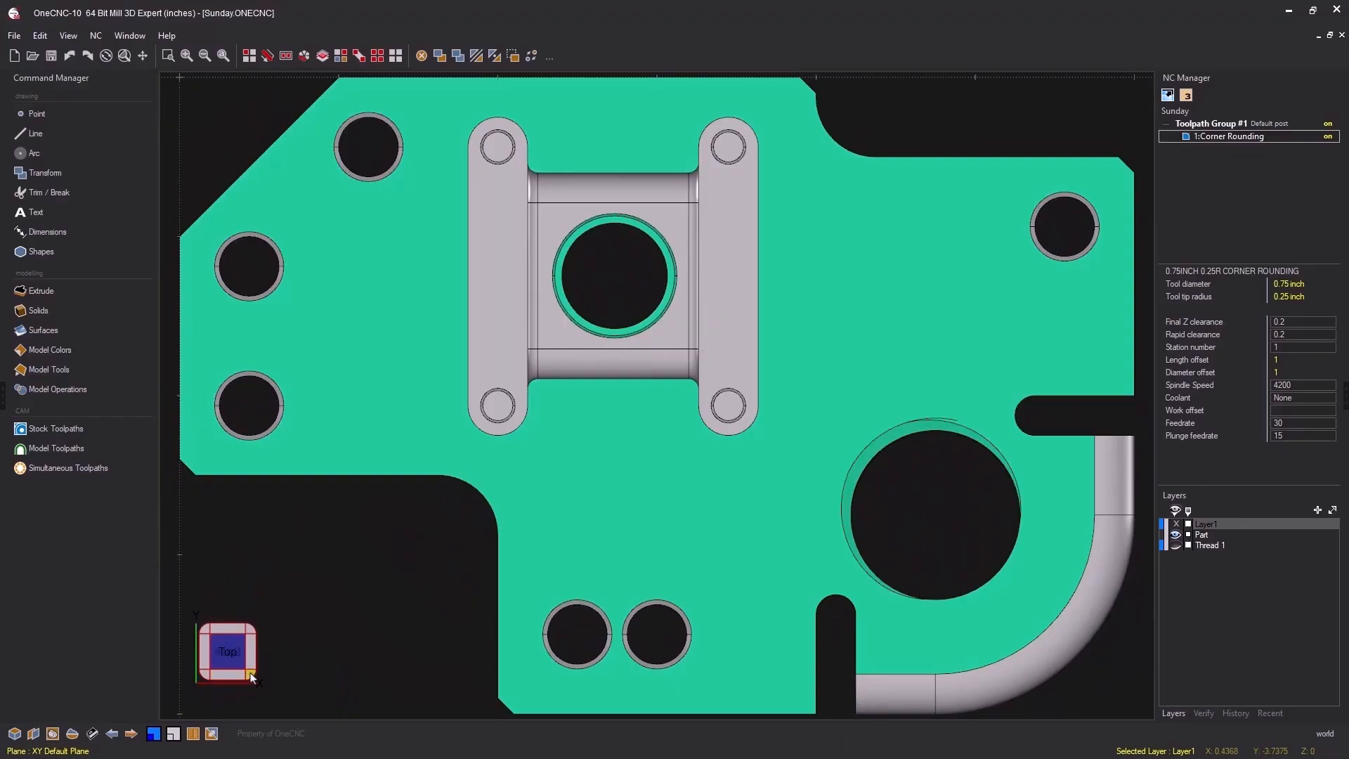
pyautogui.click(252, 677)
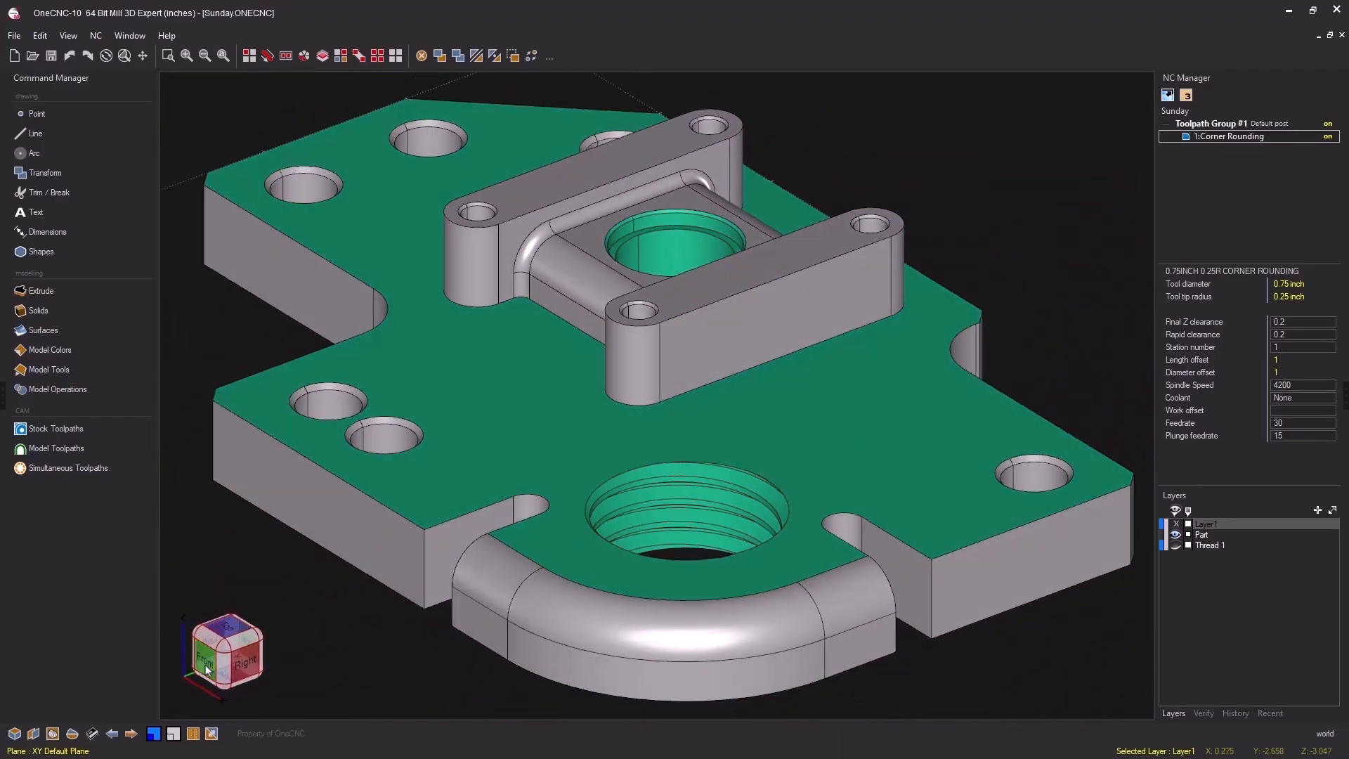
pyautogui.click(205, 667)
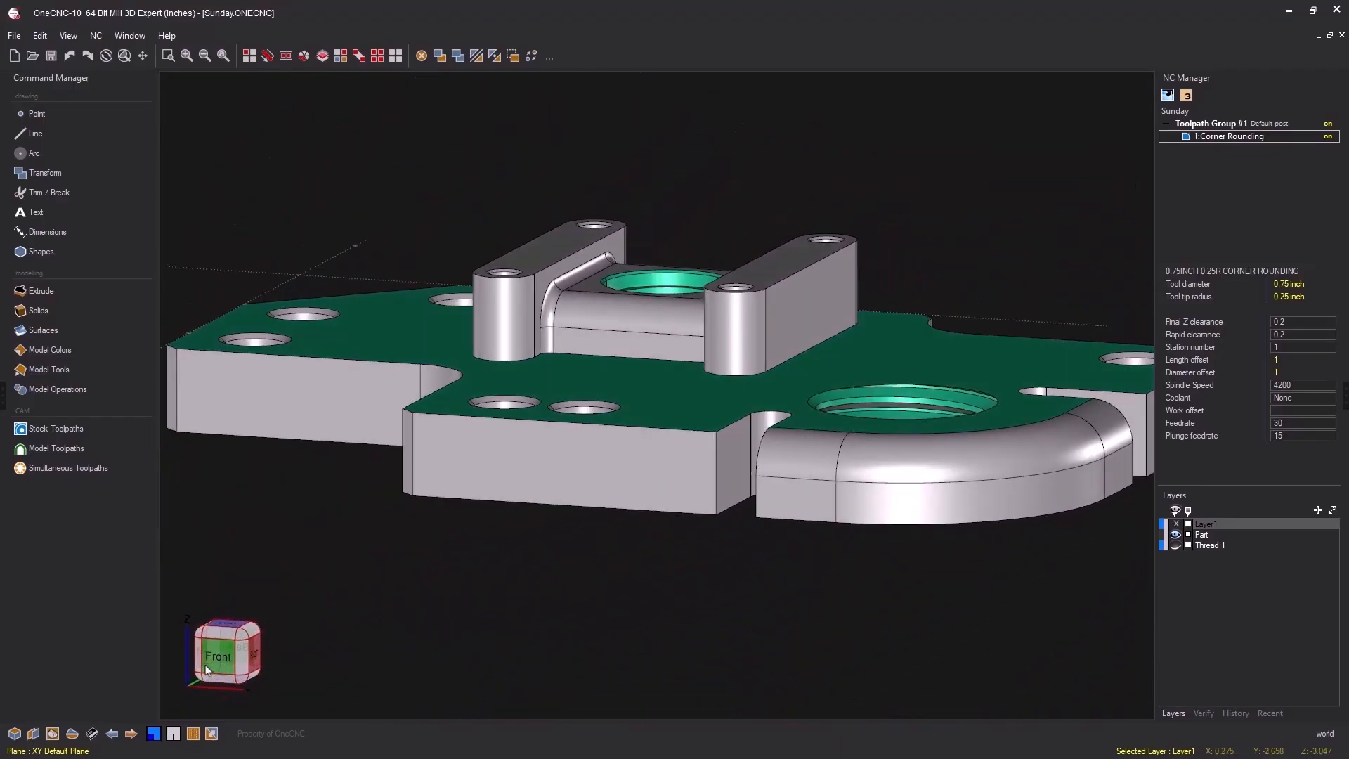
pyautogui.click(222, 628)
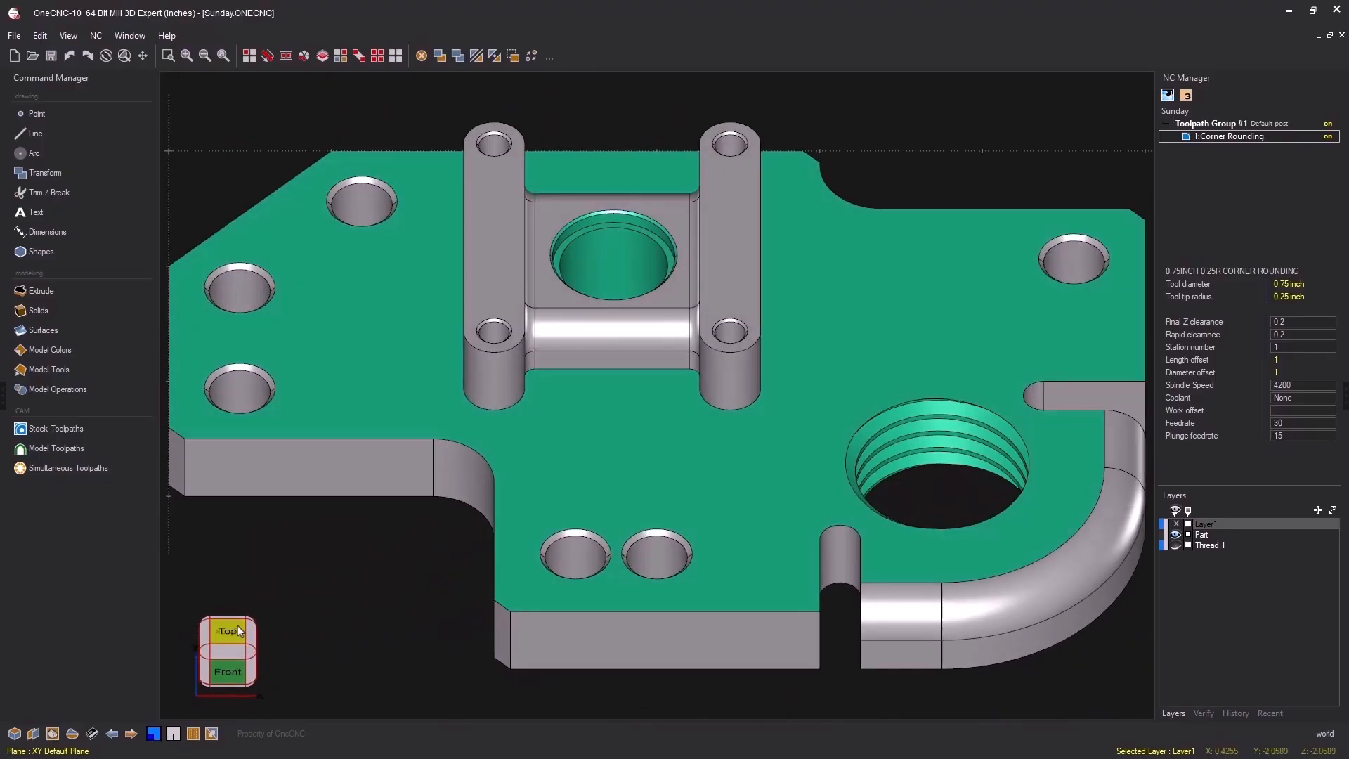
pyautogui.click(252, 633)
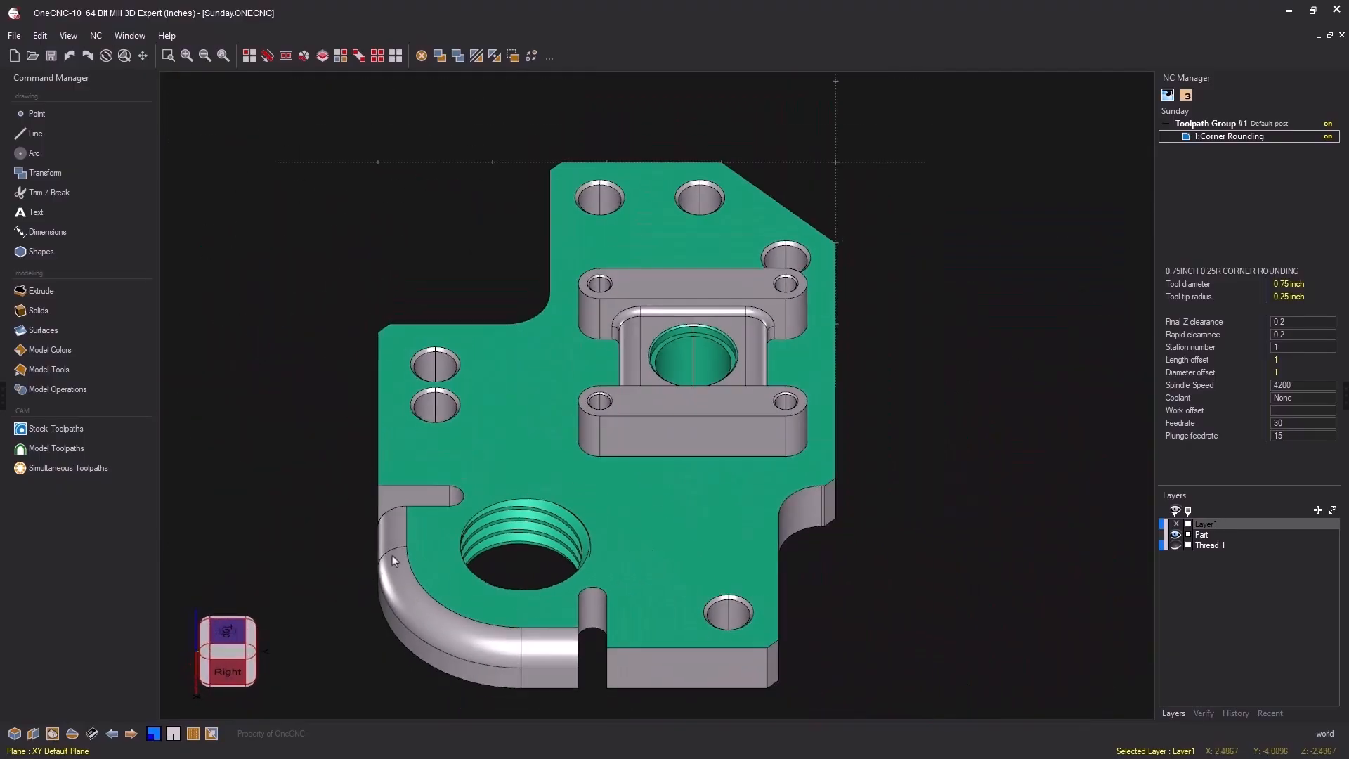
pyautogui.moveTo(430, 523); pyautogui.dragTo(556, 538, button='middle')
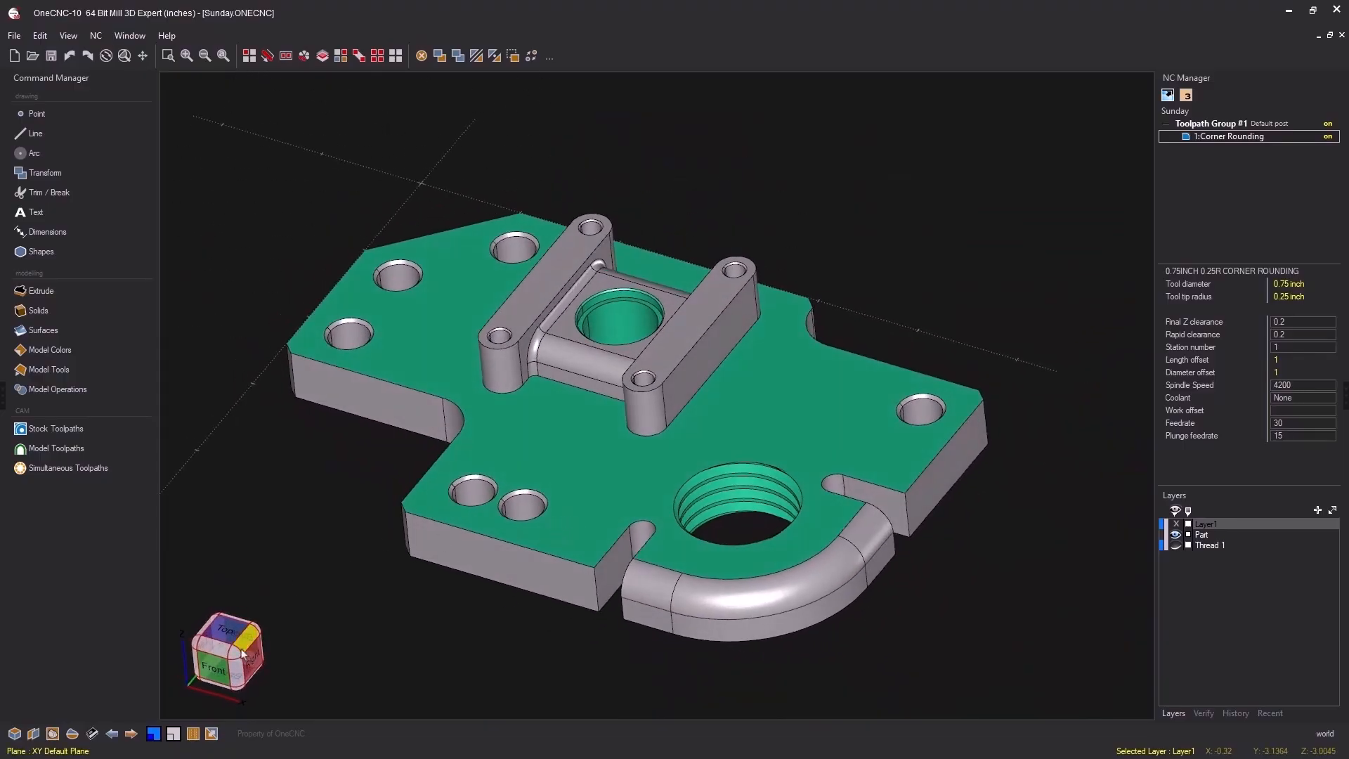
# Review the view selector's location, size and color settings in the OneCNC properties, leaving them as they are
pyautogui.click(15, 38)
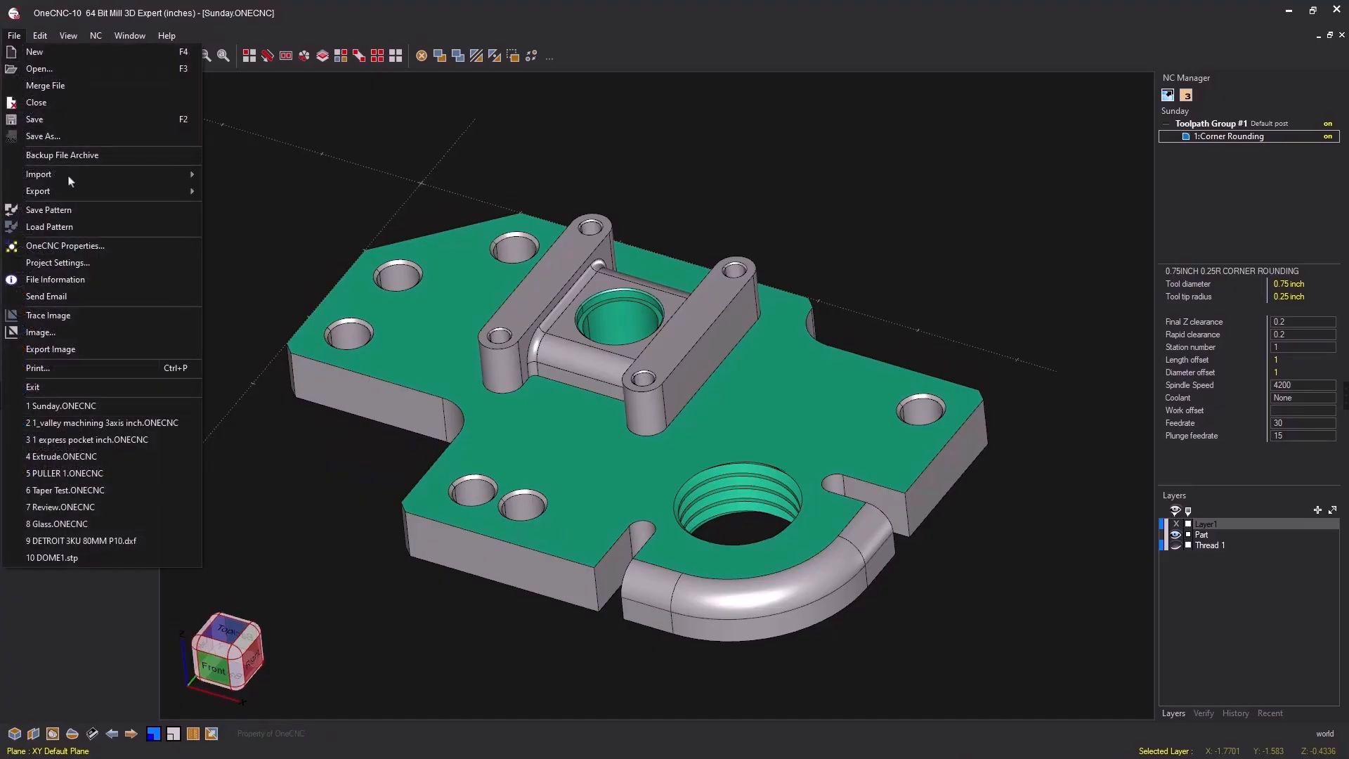
pyautogui.click(70, 244)
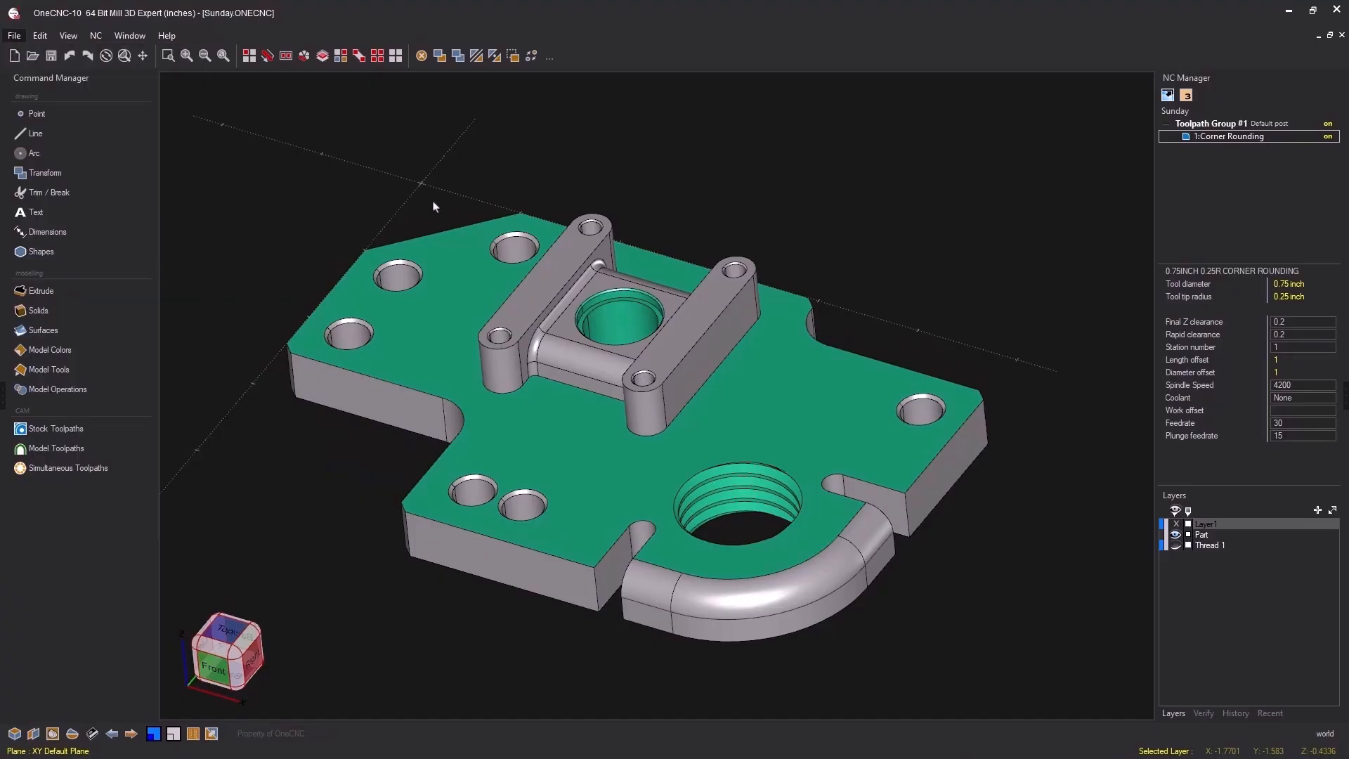
pyautogui.moveTo(482, 185); pyautogui.dragTo(245, 93)
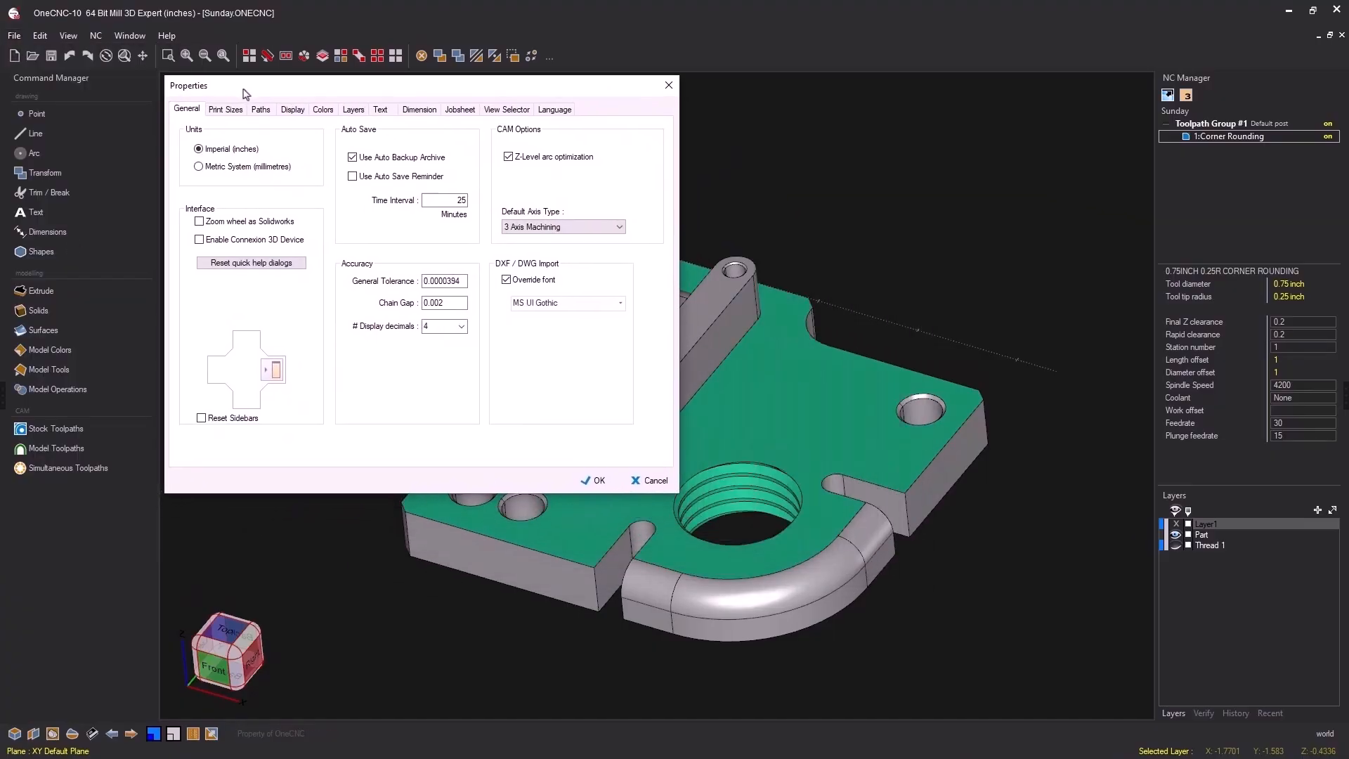
pyautogui.click(505, 108)
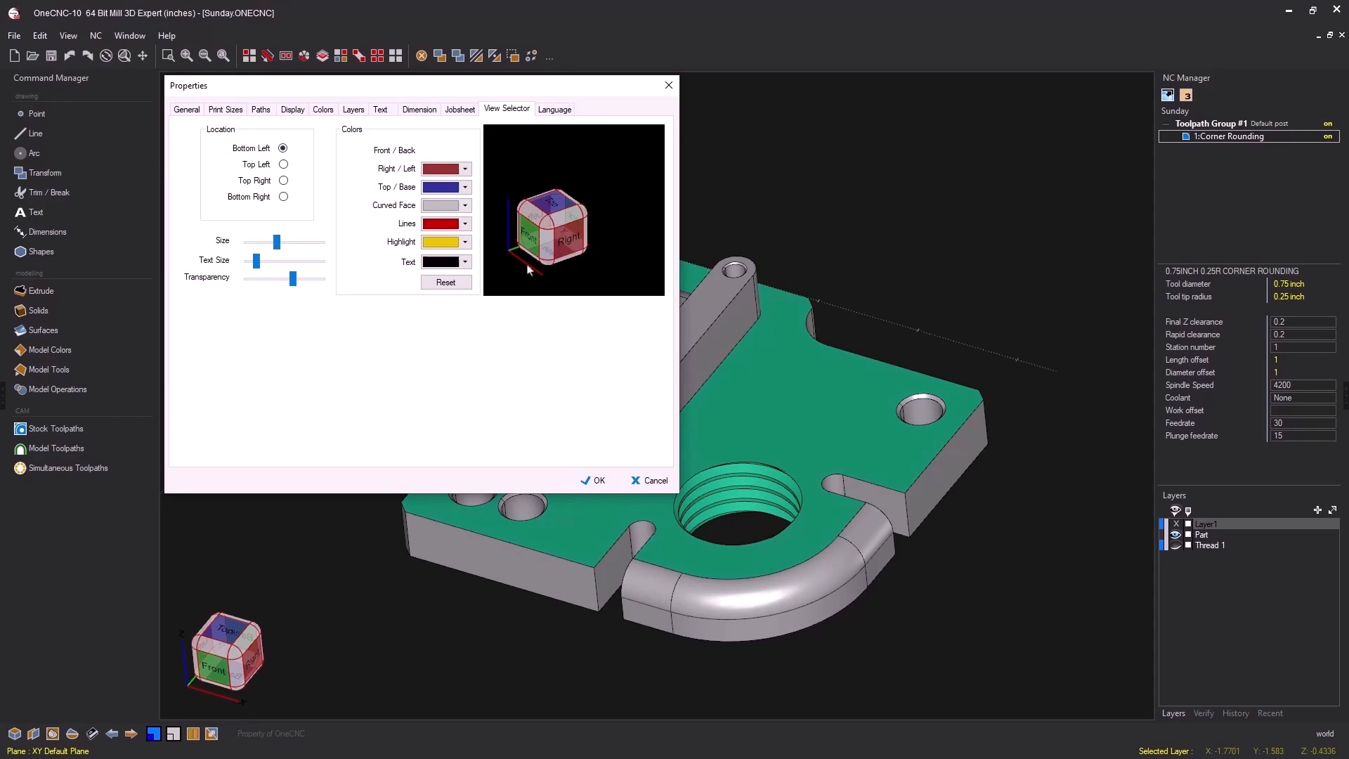
pyautogui.click(655, 480)
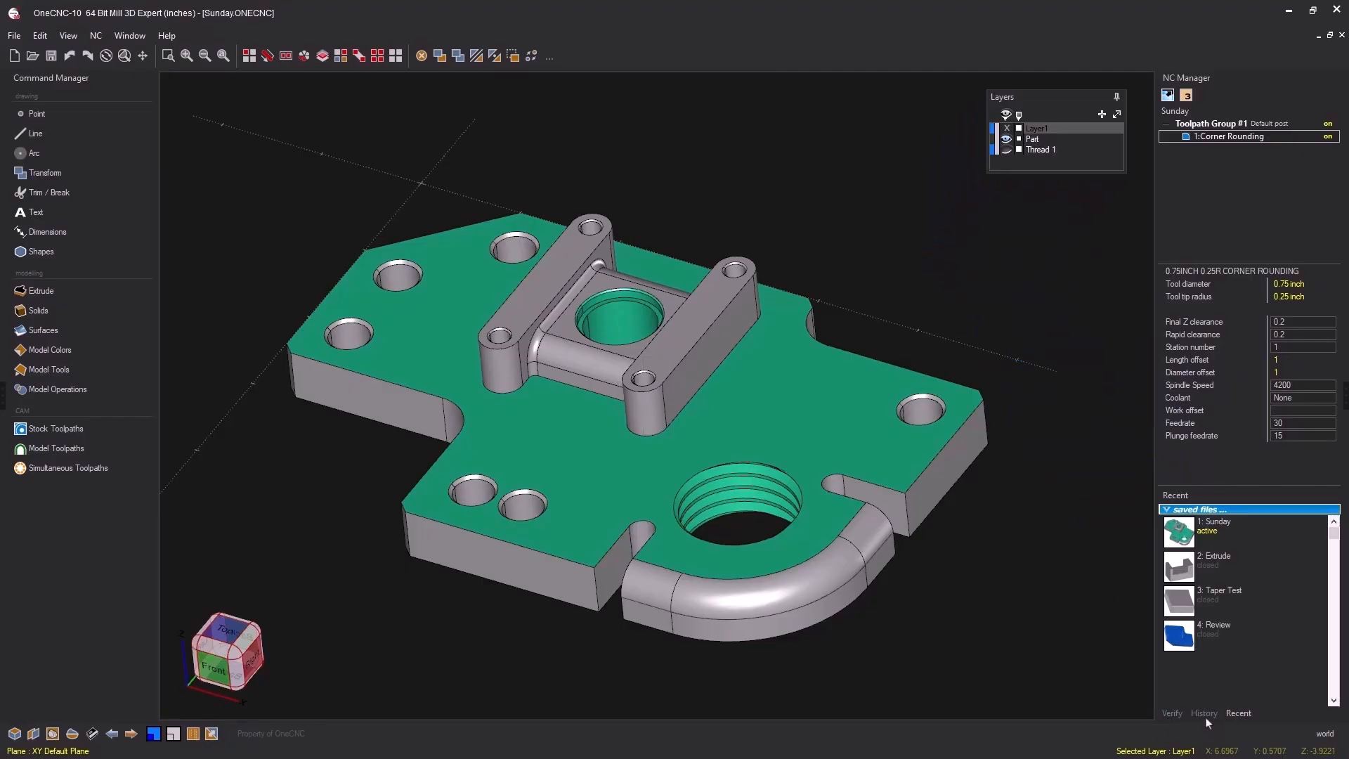
# Detach the Verify and History panes from the sidebar and float them over the drawing area
pyautogui.click(1175, 714)
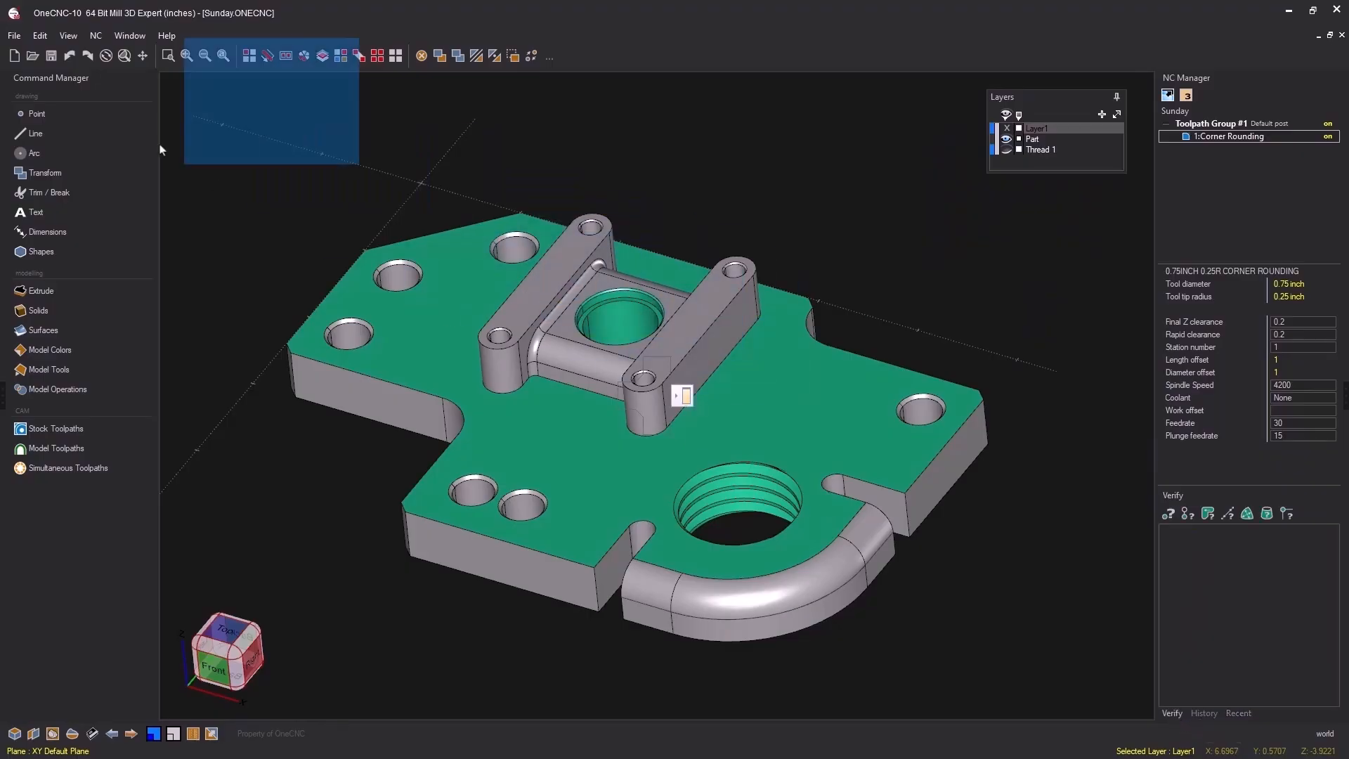
pyautogui.click(1209, 714)
pyautogui.click(1175, 714)
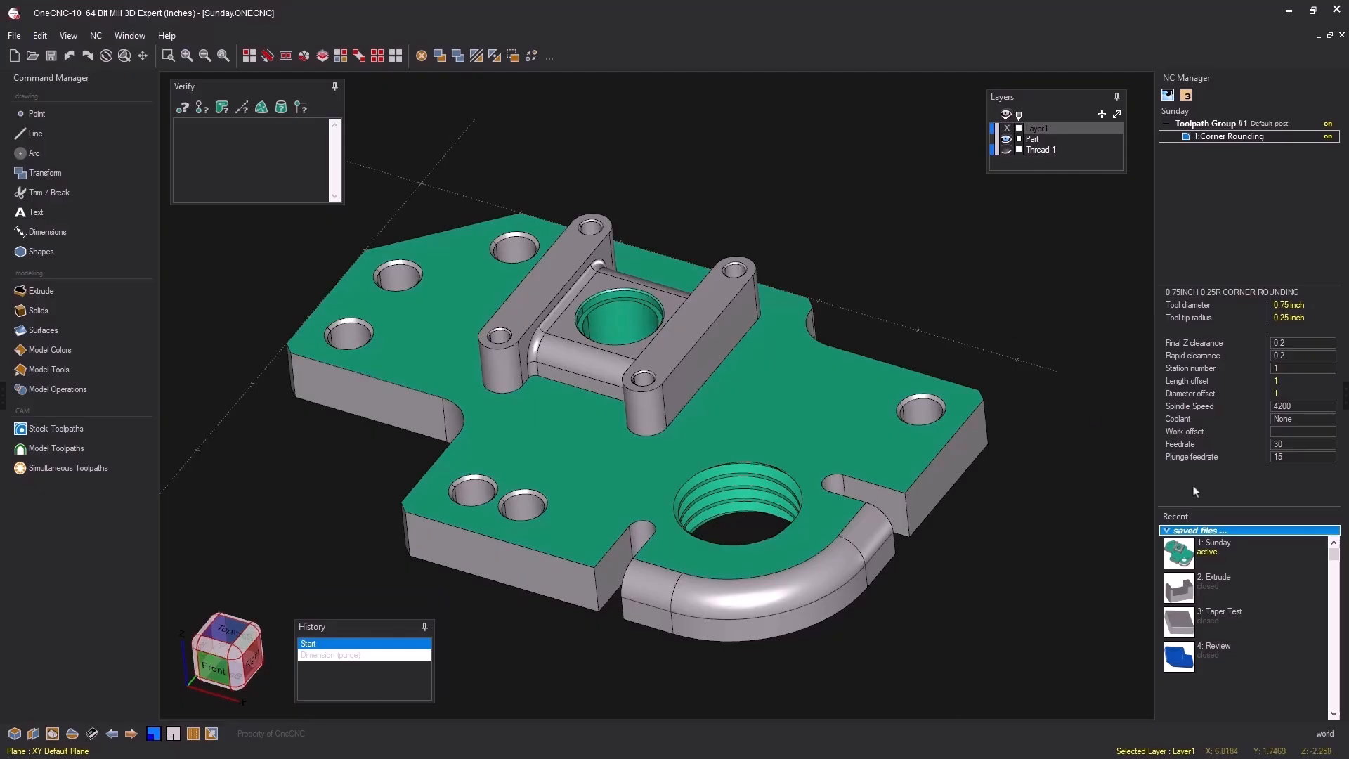
# Restore the default pane layout by enabling Reset Sidebars in the OneCNC properties
pyautogui.click(15, 36)
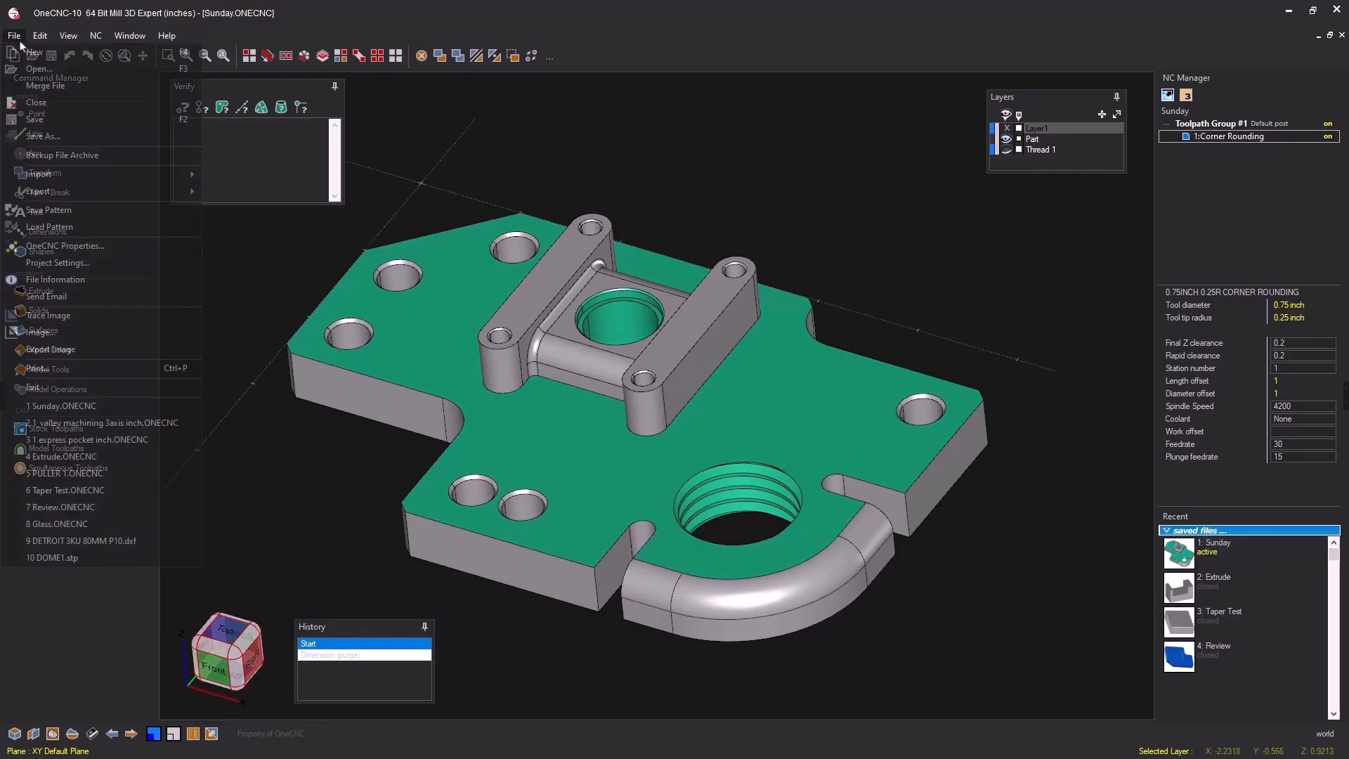
pyautogui.click(71, 247)
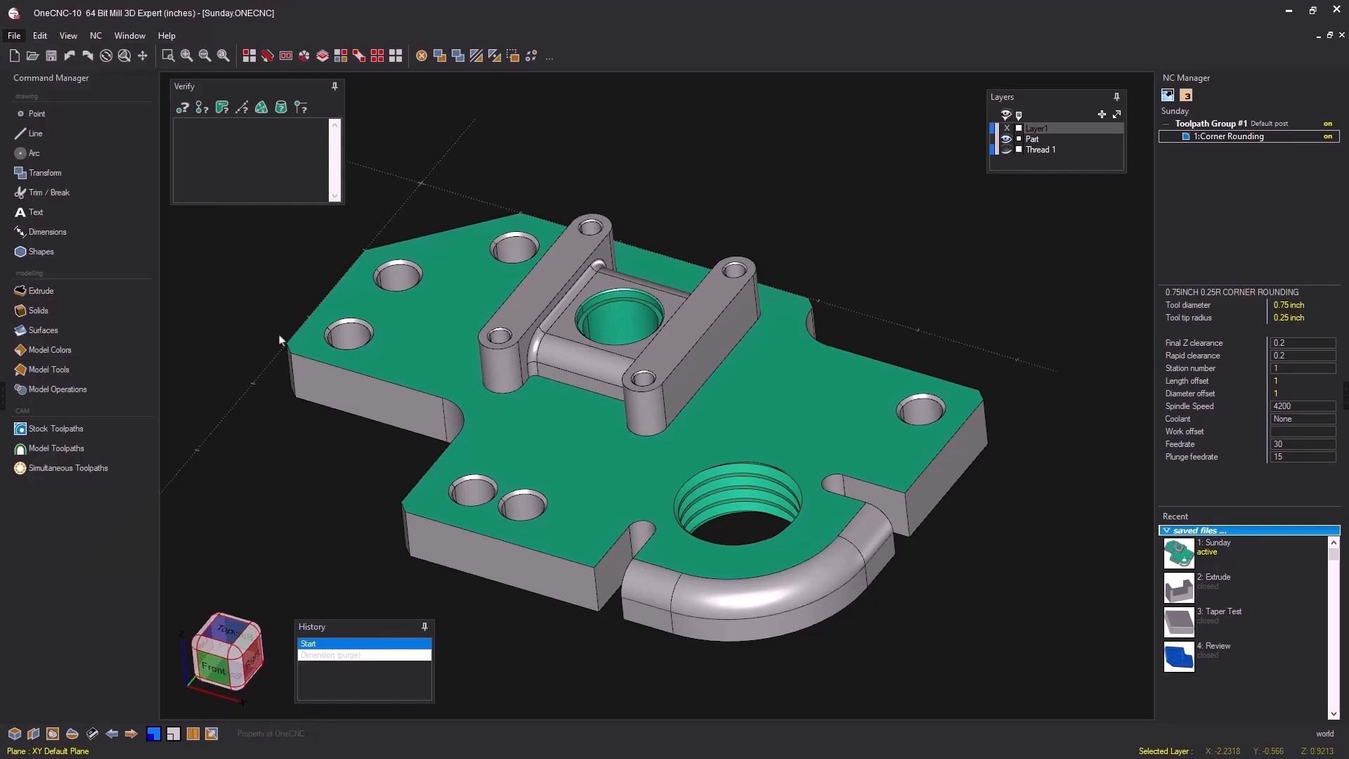
pyautogui.moveTo(508, 186); pyautogui.dragTo(256, 90)
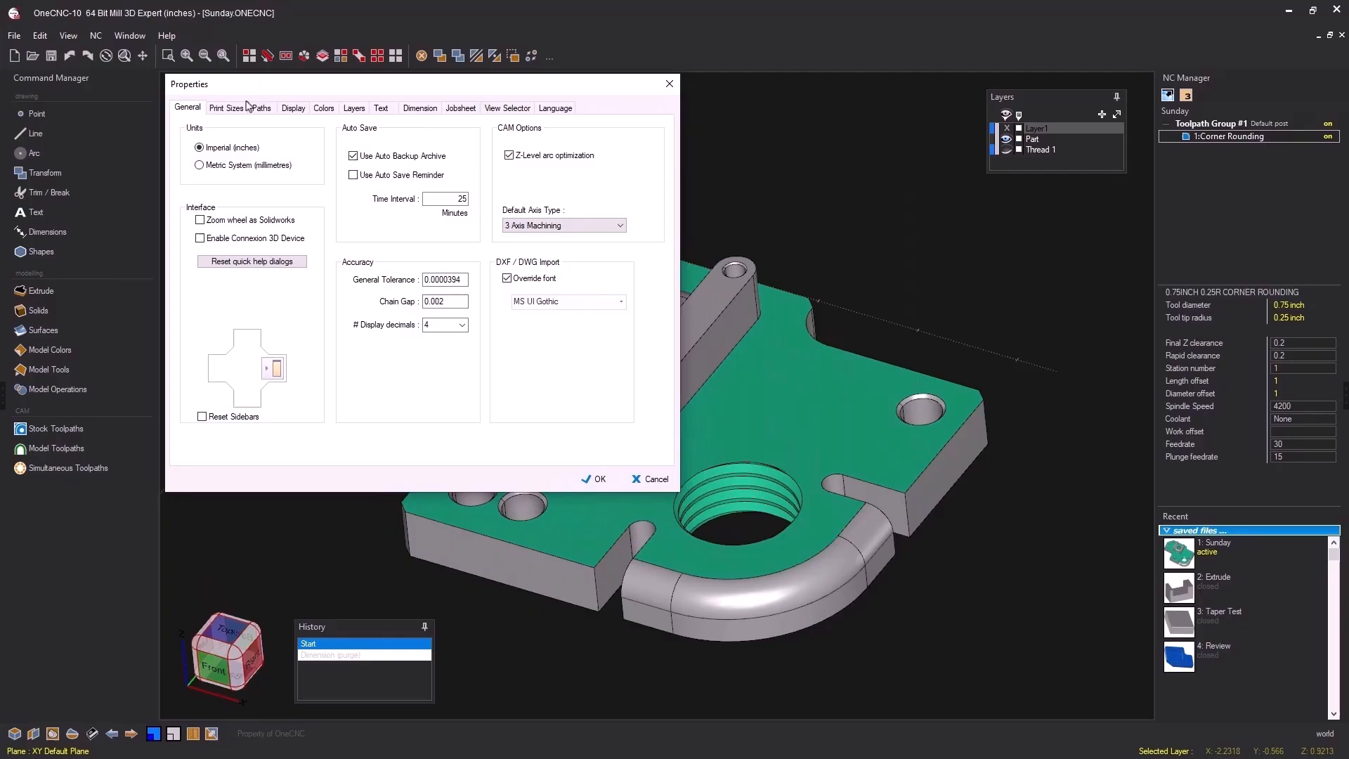
pyautogui.click(202, 417)
pyautogui.click(596, 479)
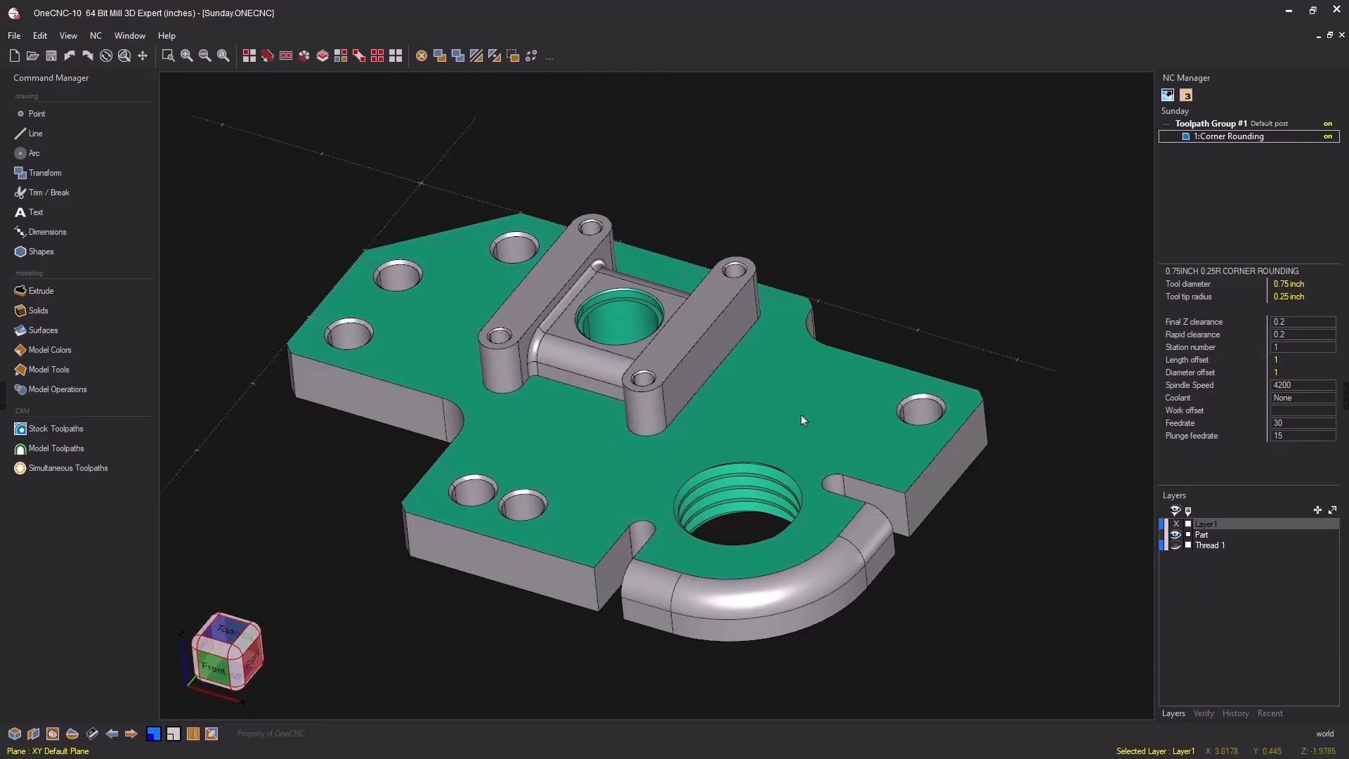
# Add a horizontal dimension along the plate's straight back edge, between its two angled corners, placed just outside the part
pyautogui.moveTo(638, 366); pyautogui.dragTo(659, 374, button='middle')
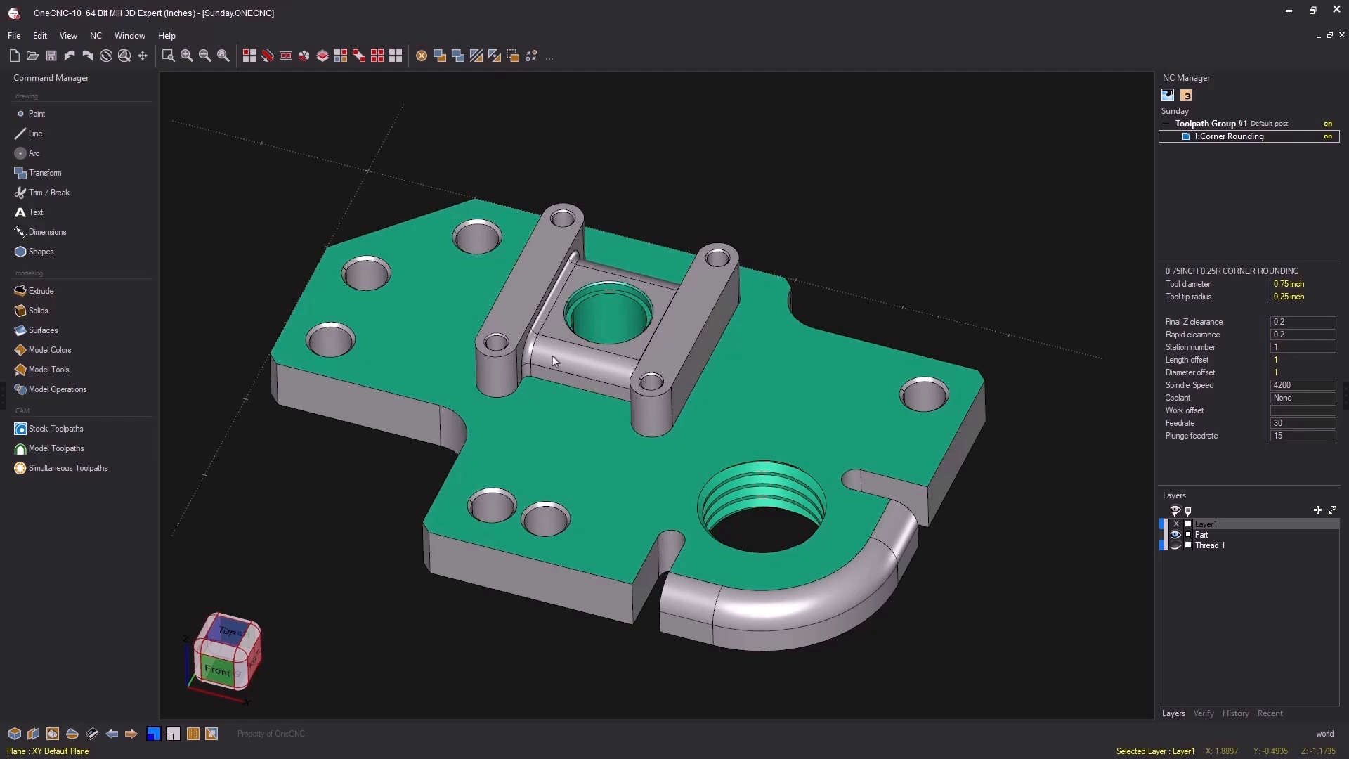
pyautogui.click(54, 234)
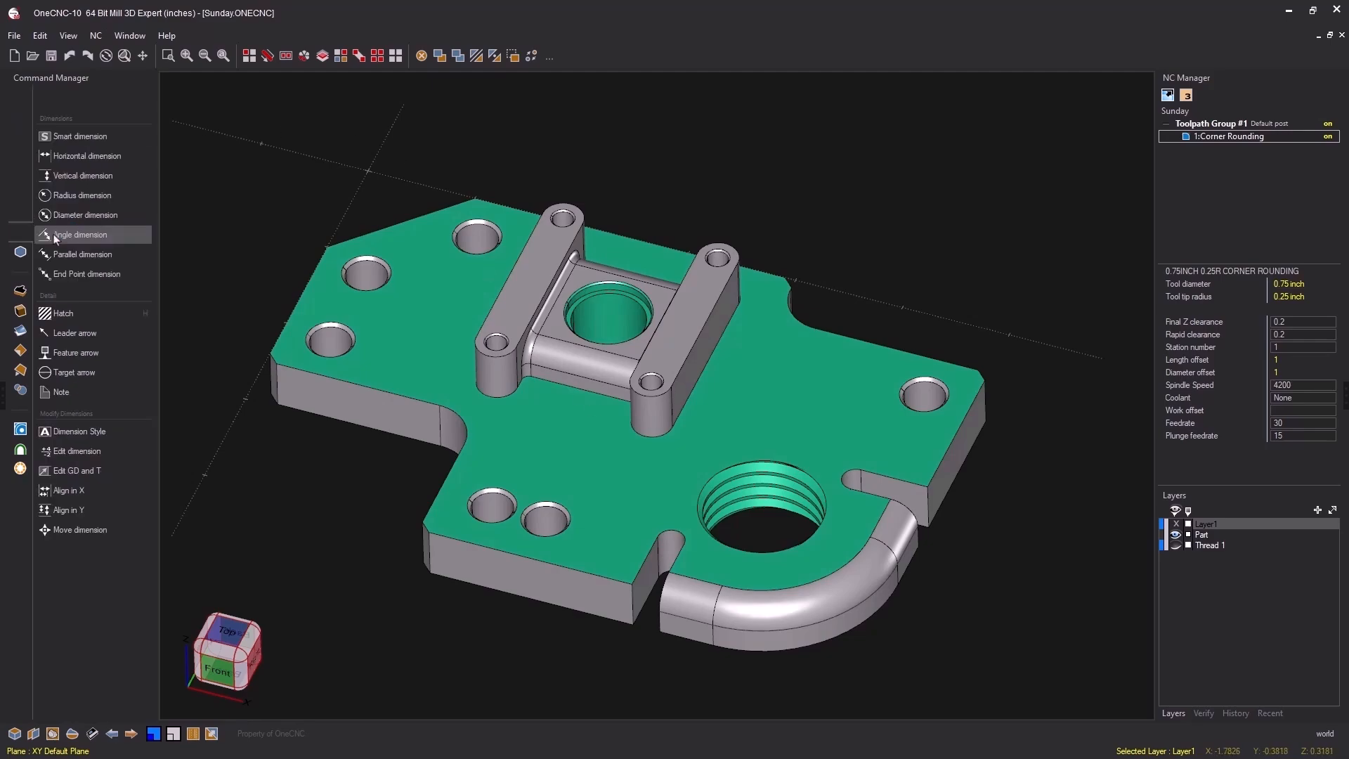
pyautogui.click(100, 156)
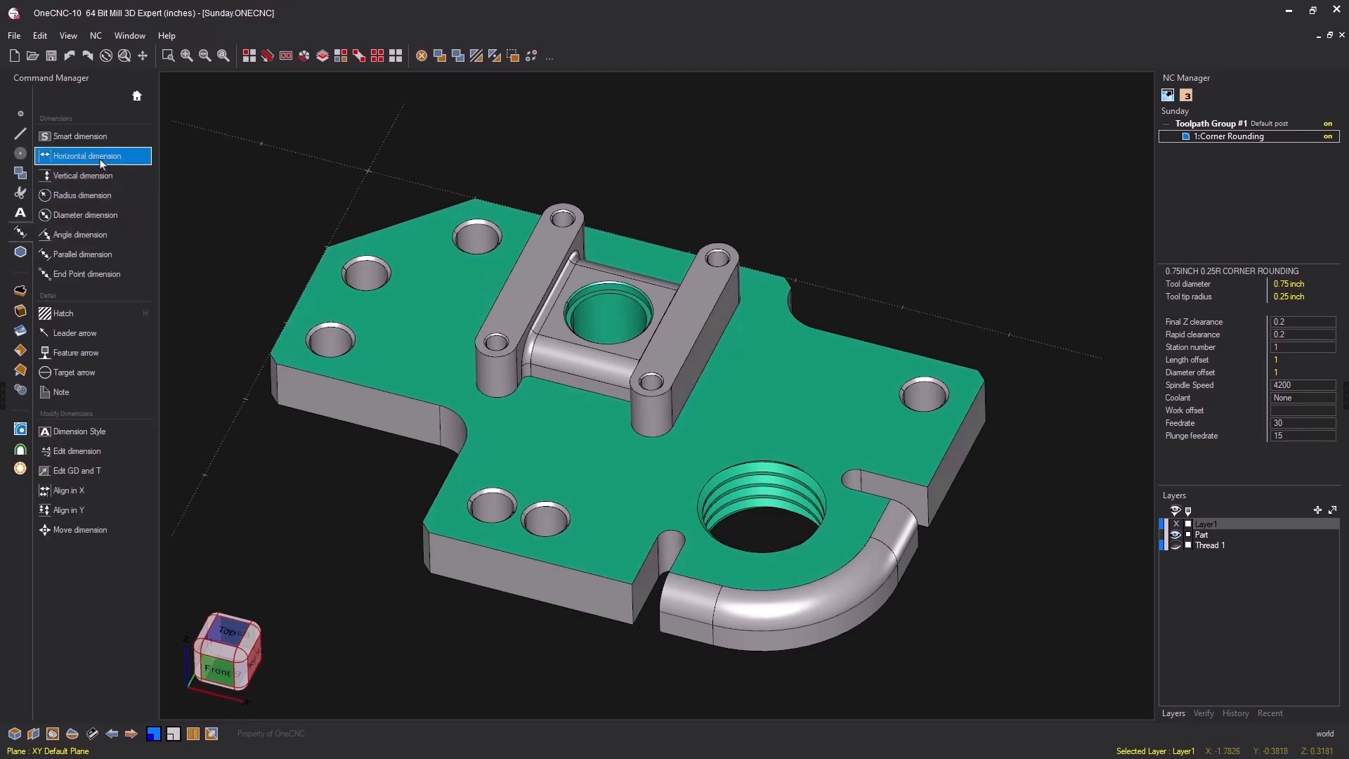
pyautogui.click(480, 201)
pyautogui.click(787, 274)
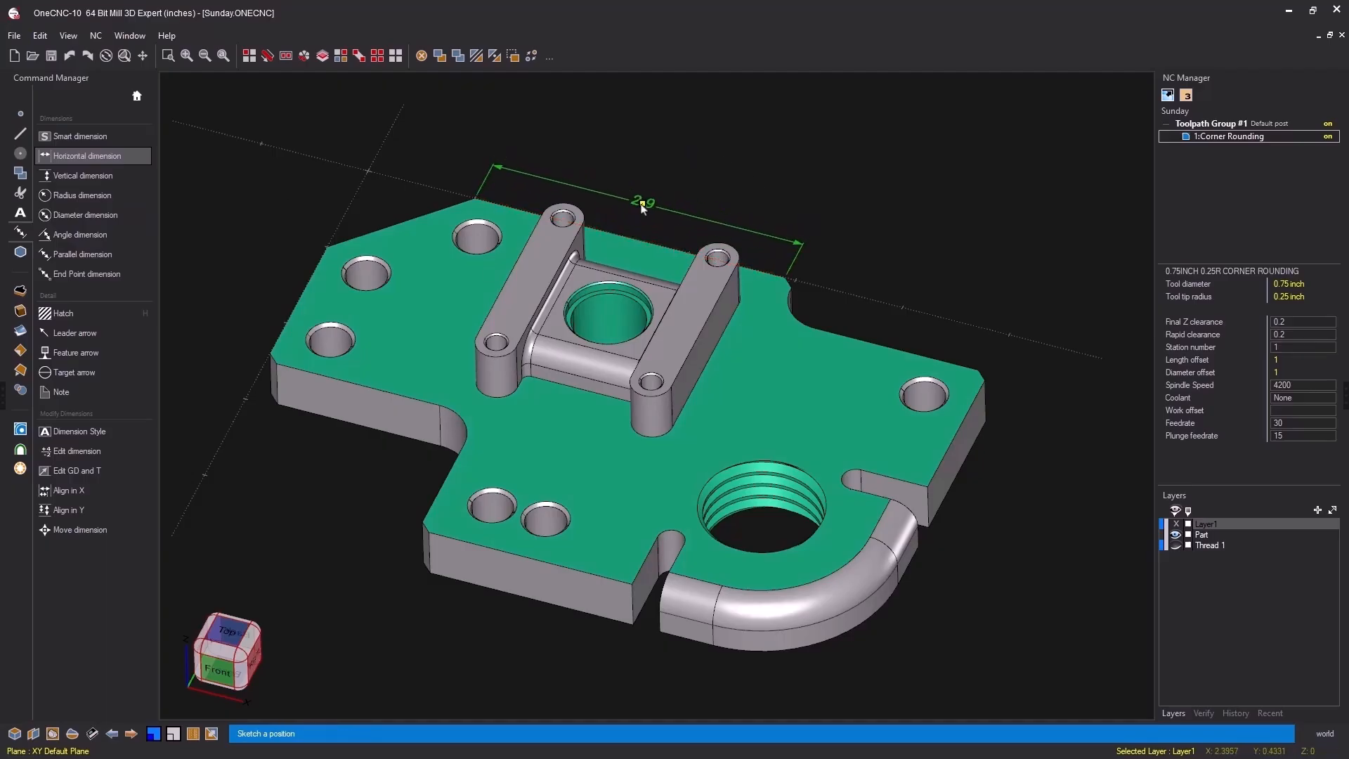
pyautogui.click(640, 203)
pyautogui.press('Escape')
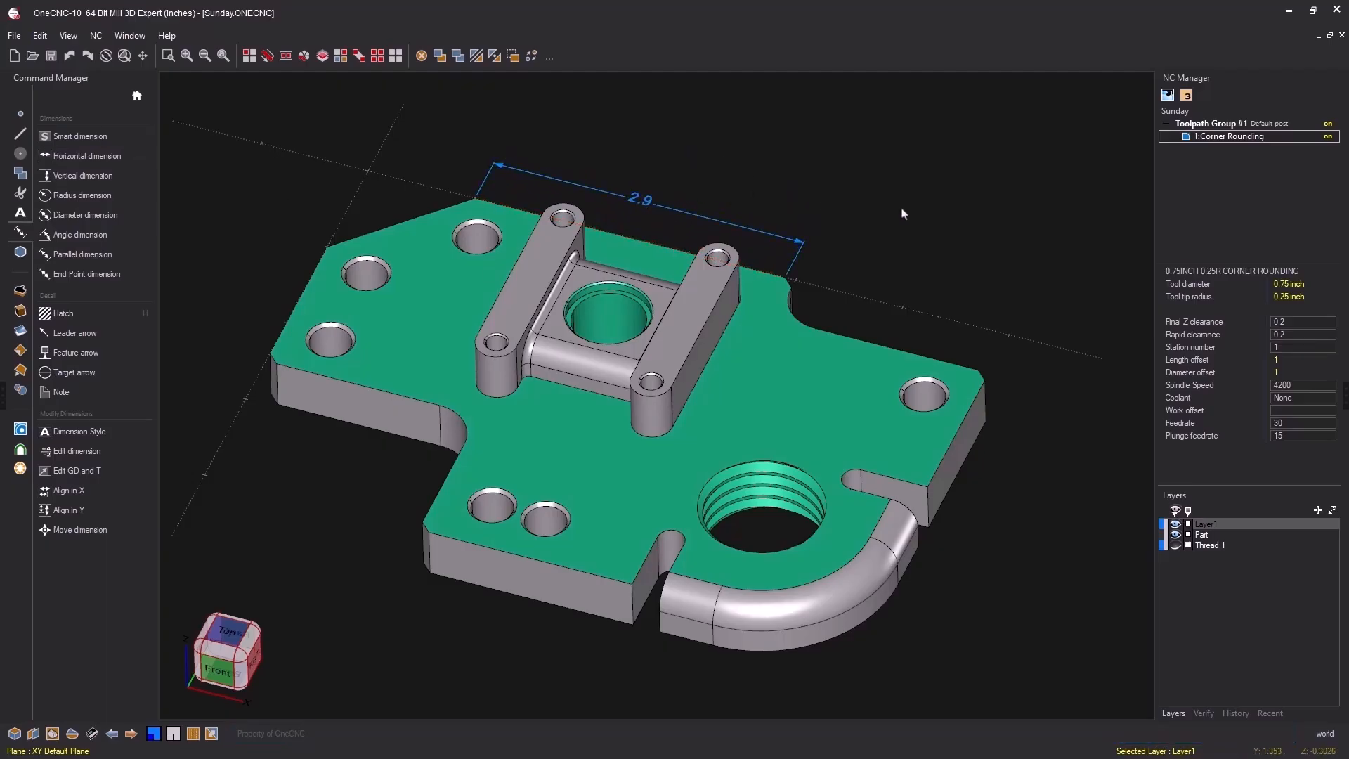
# Examine the horizontal dimension's text and arrowheads in the top view at several magnifications
pyautogui.press('v')
pyautogui.press('t')
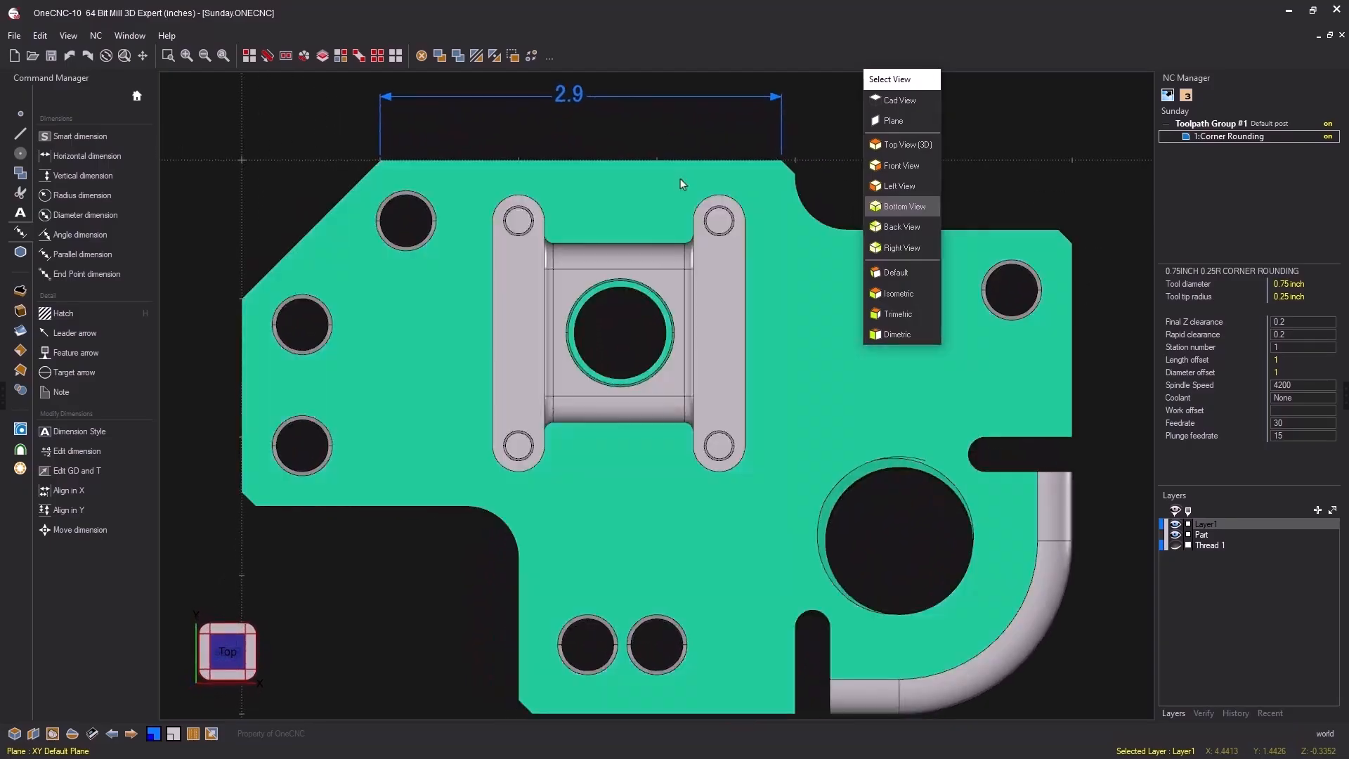
pyautogui.scroll(-3, 675, 181)
pyautogui.moveTo(632, 194); pyautogui.dragTo(703, 399, button='middle')
pyautogui.scroll(6, 703, 398)
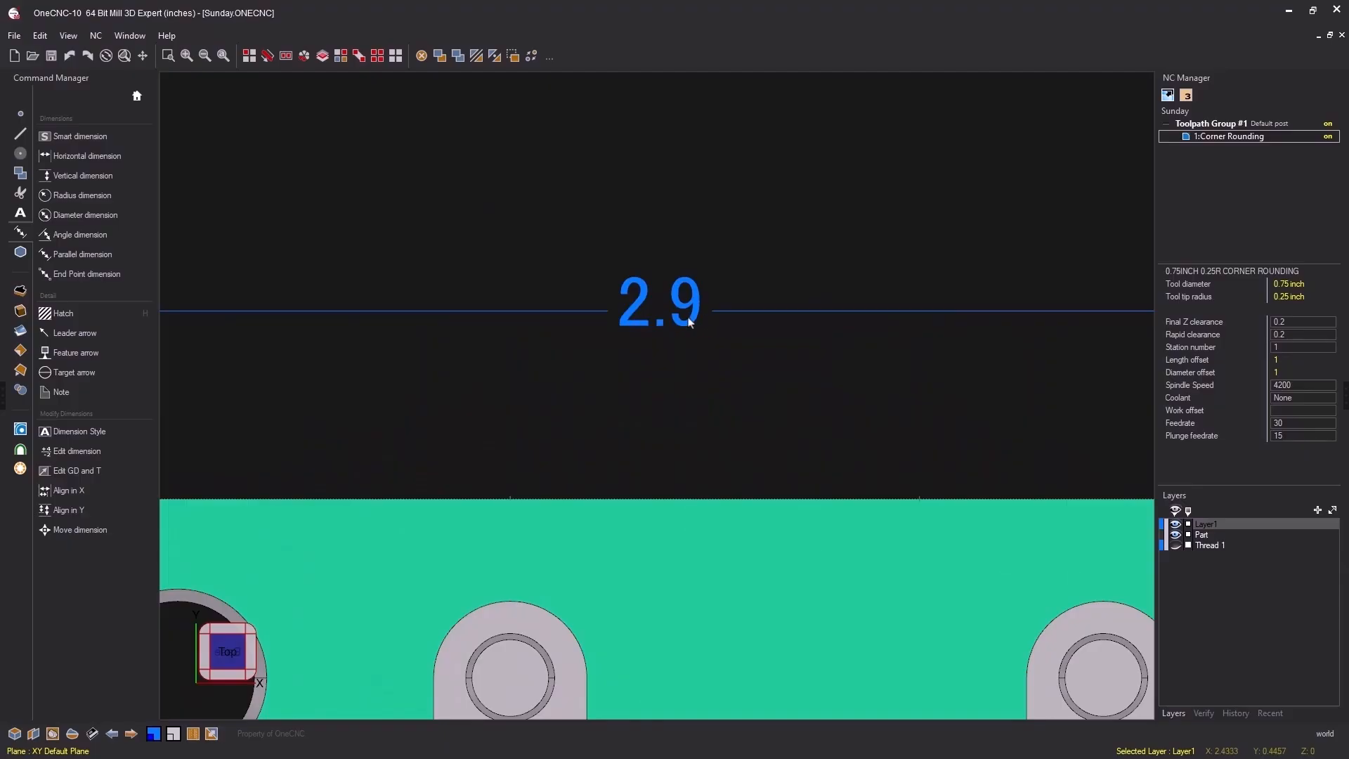
pyautogui.scroll(-3, 688, 322)
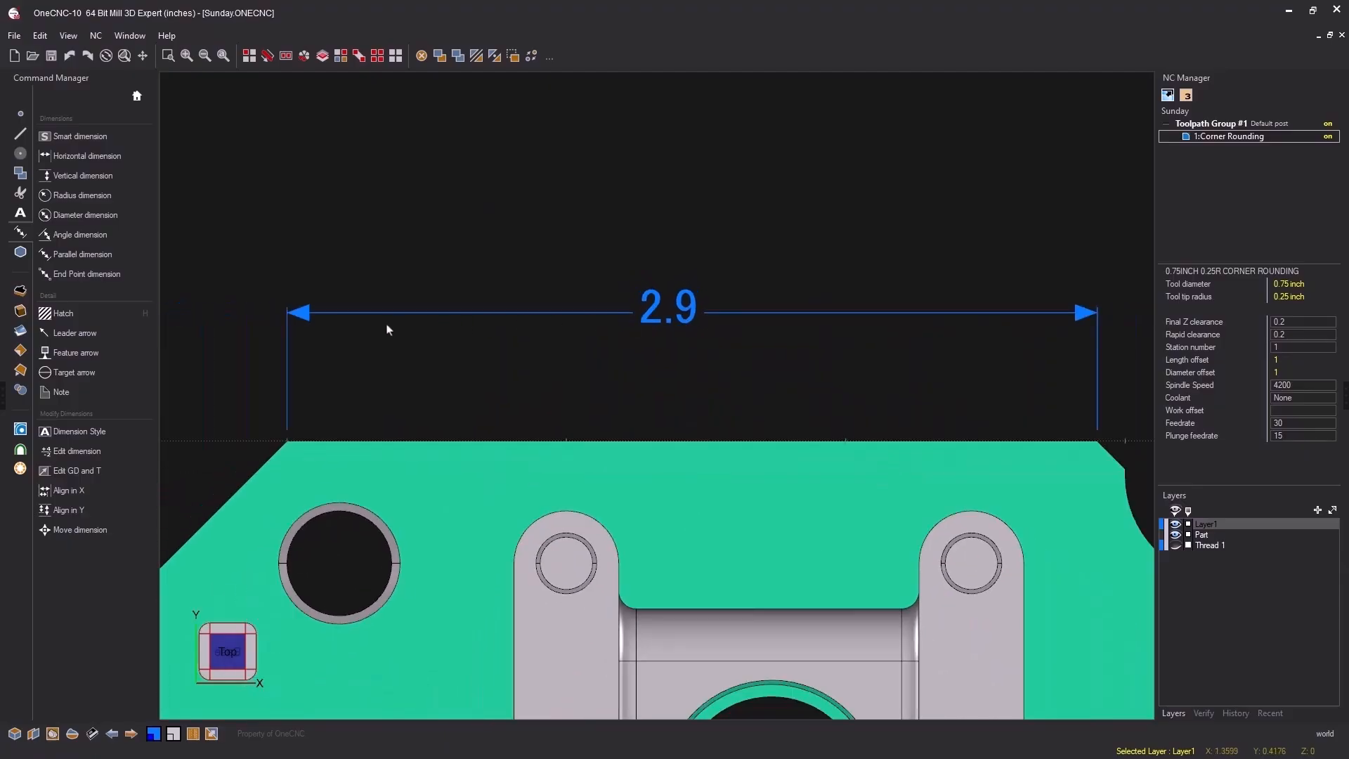
pyautogui.moveTo(495, 323); pyautogui.dragTo(588, 305, button='middle')
pyautogui.scroll(5, 508, 306)
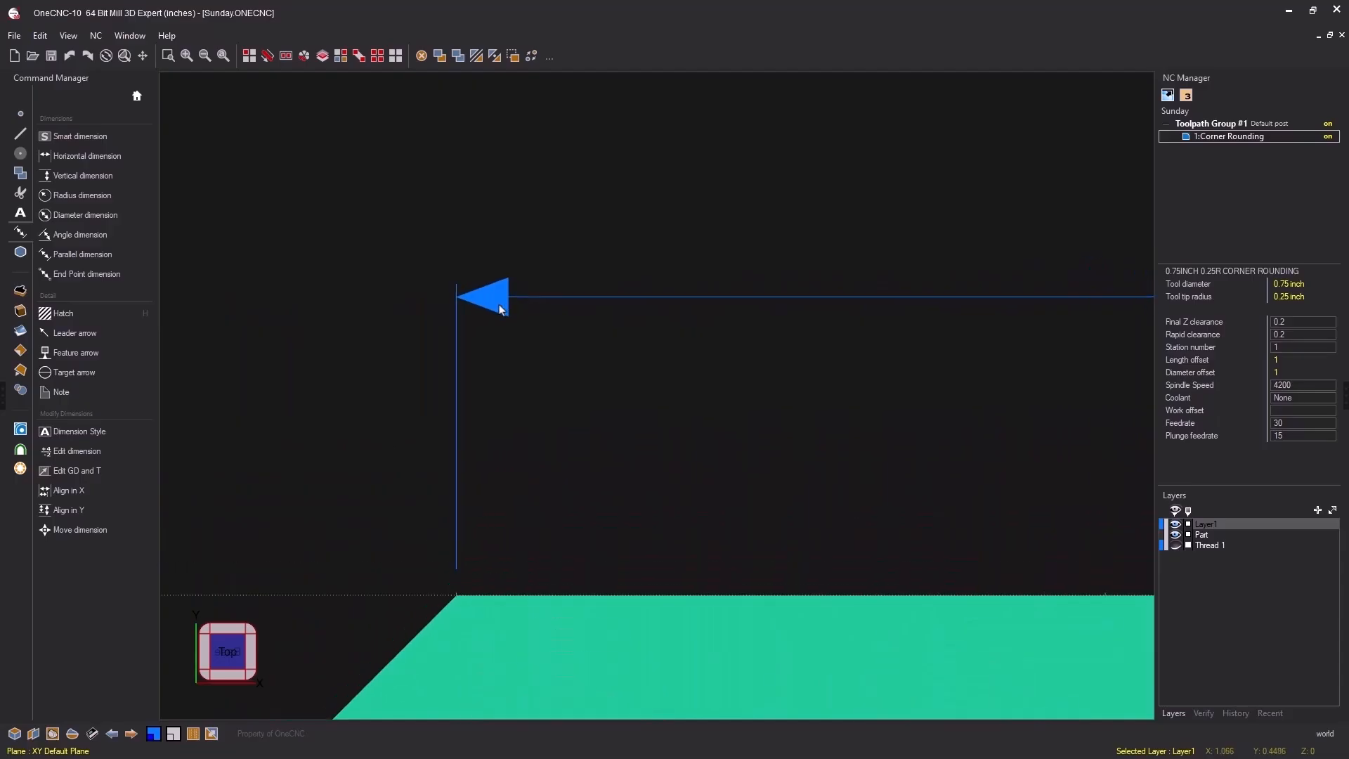
pyautogui.scroll(-5, 508, 303)
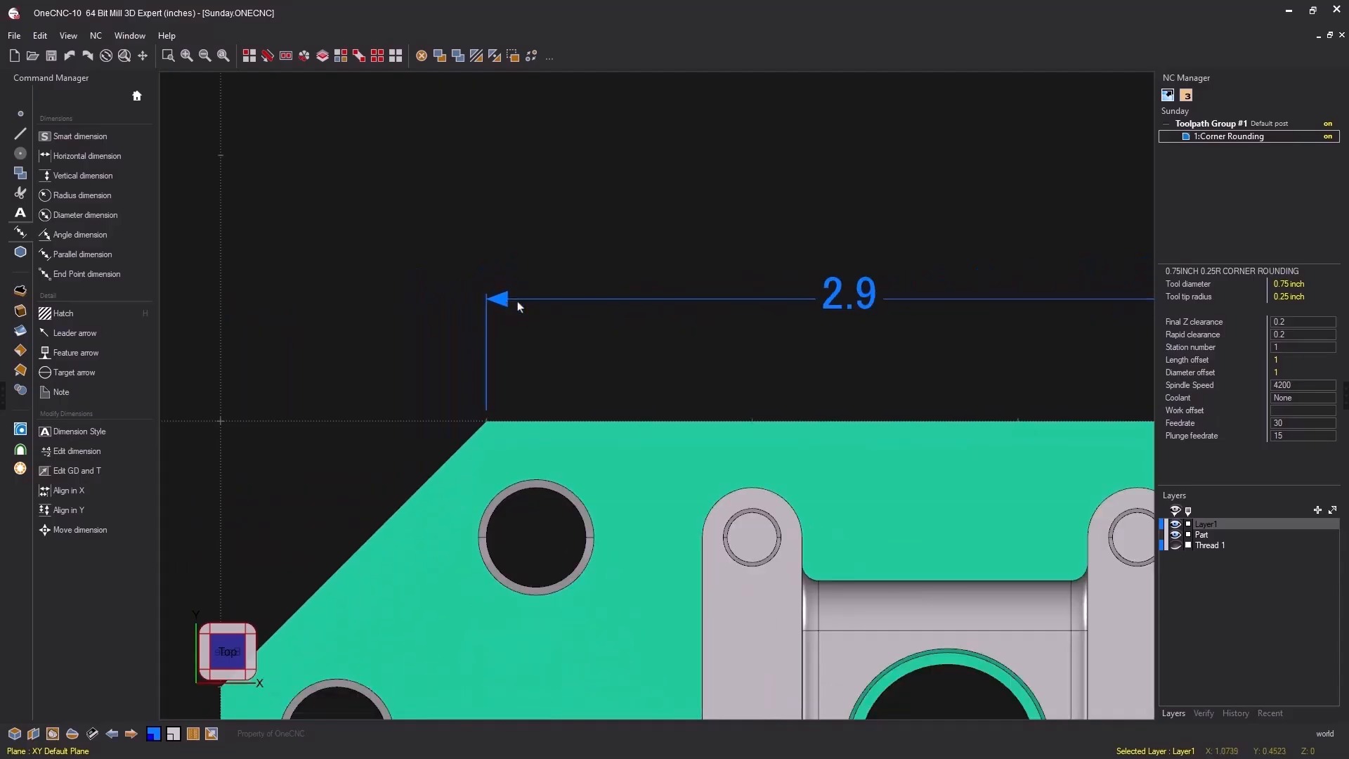
pyautogui.moveTo(749, 315); pyautogui.dragTo(548, 265, button='middle')
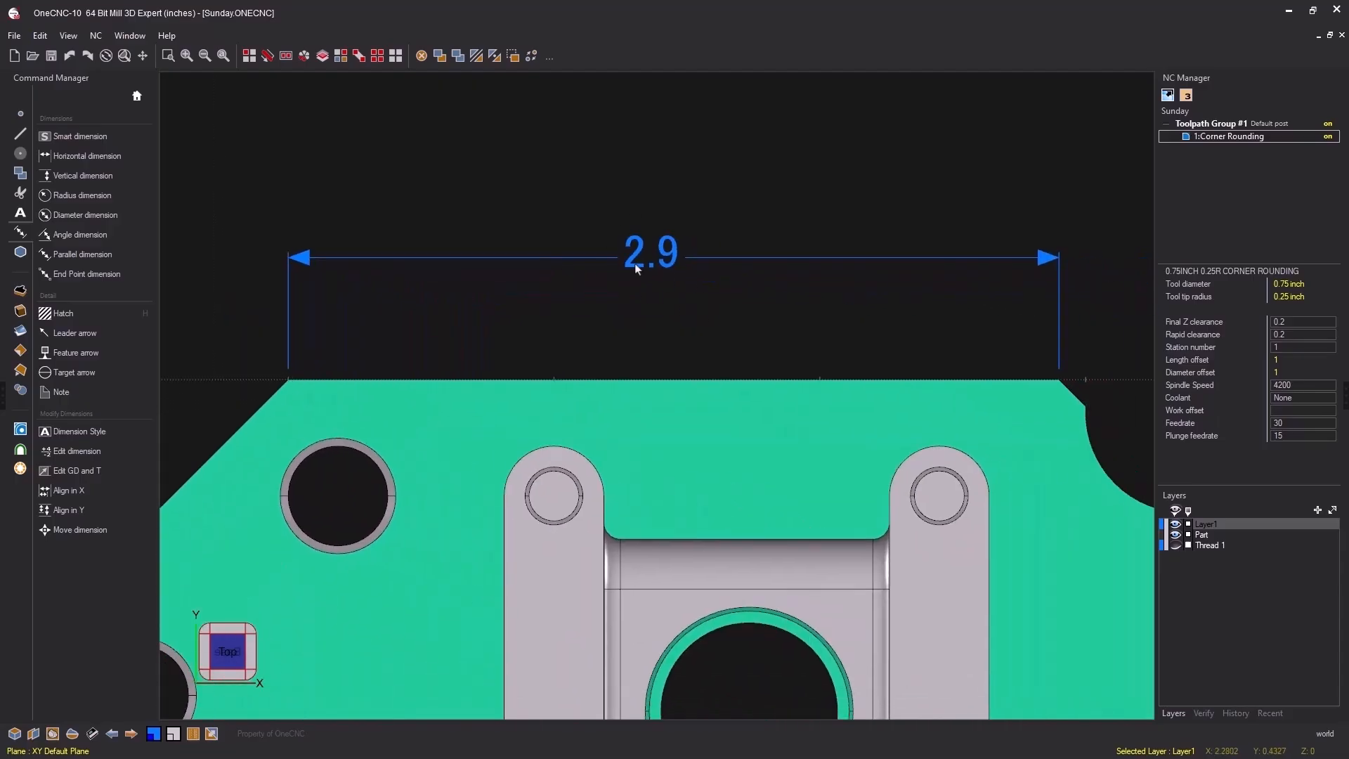
pyautogui.scroll(-1, 650, 268)
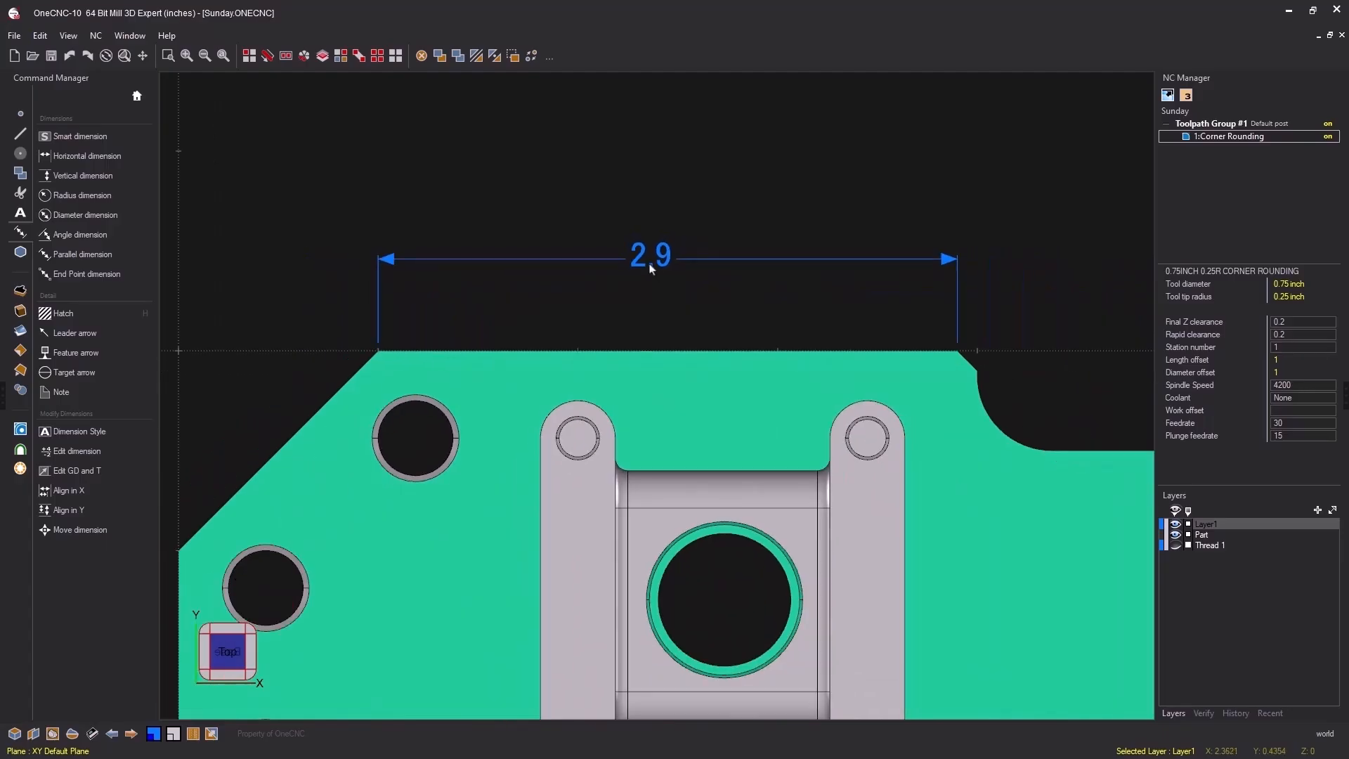
pyautogui.scroll(-1, 639, 293)
pyautogui.moveTo(640, 293); pyautogui.dragTo(664, 220, button='middle')
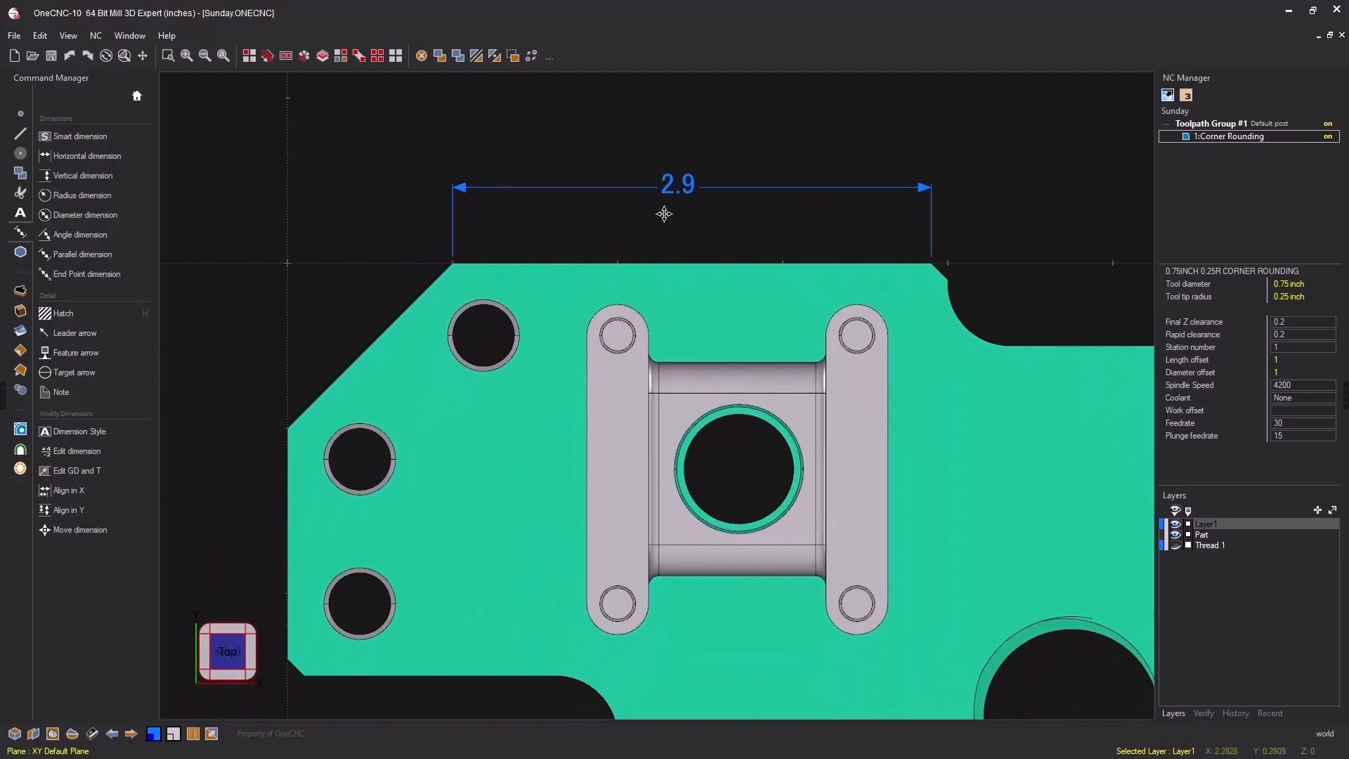
pyautogui.moveTo(537, 244); pyautogui.dragTo(637, 187, button='middle')
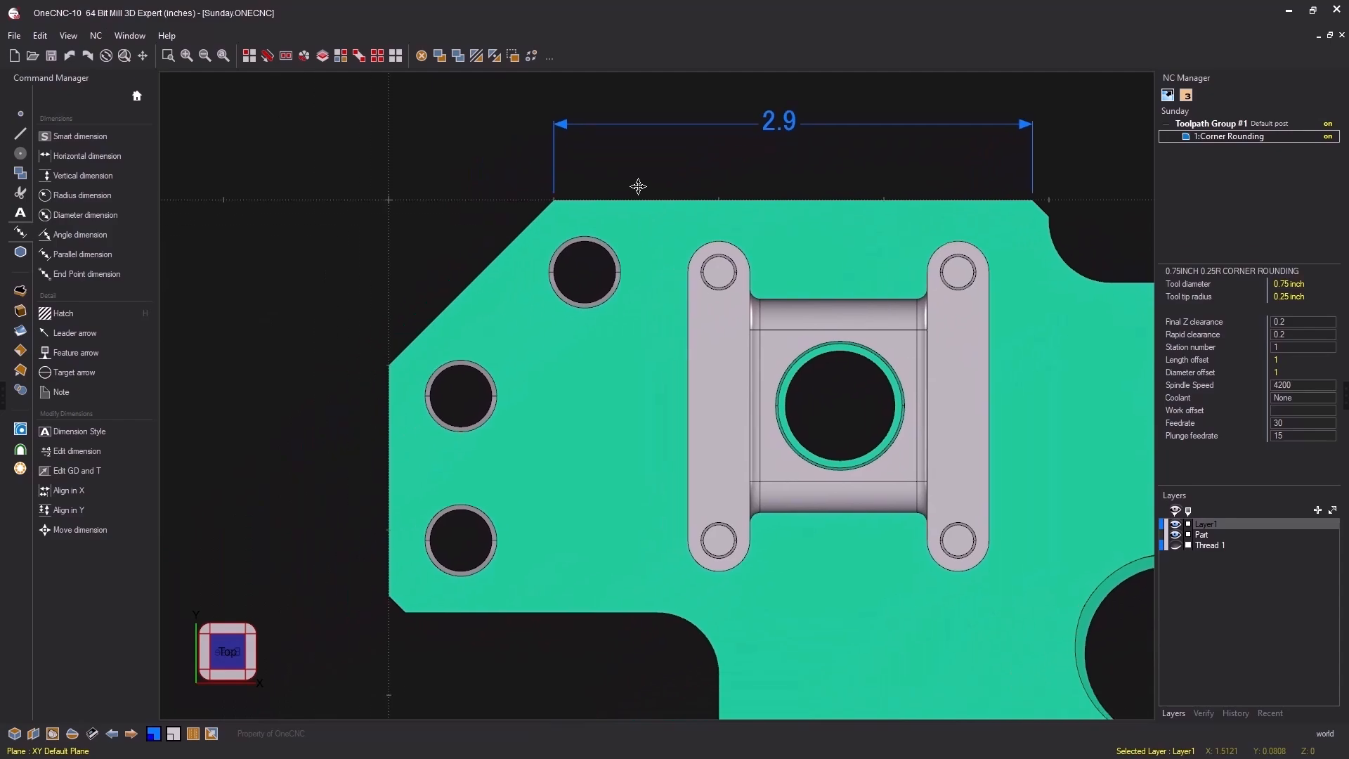
# Add a vertical dimension from the plate's straight back edge to the front edge beside the small chamfer, placed just outside the part
pyautogui.click(95, 177)
pyautogui.click(595, 203)
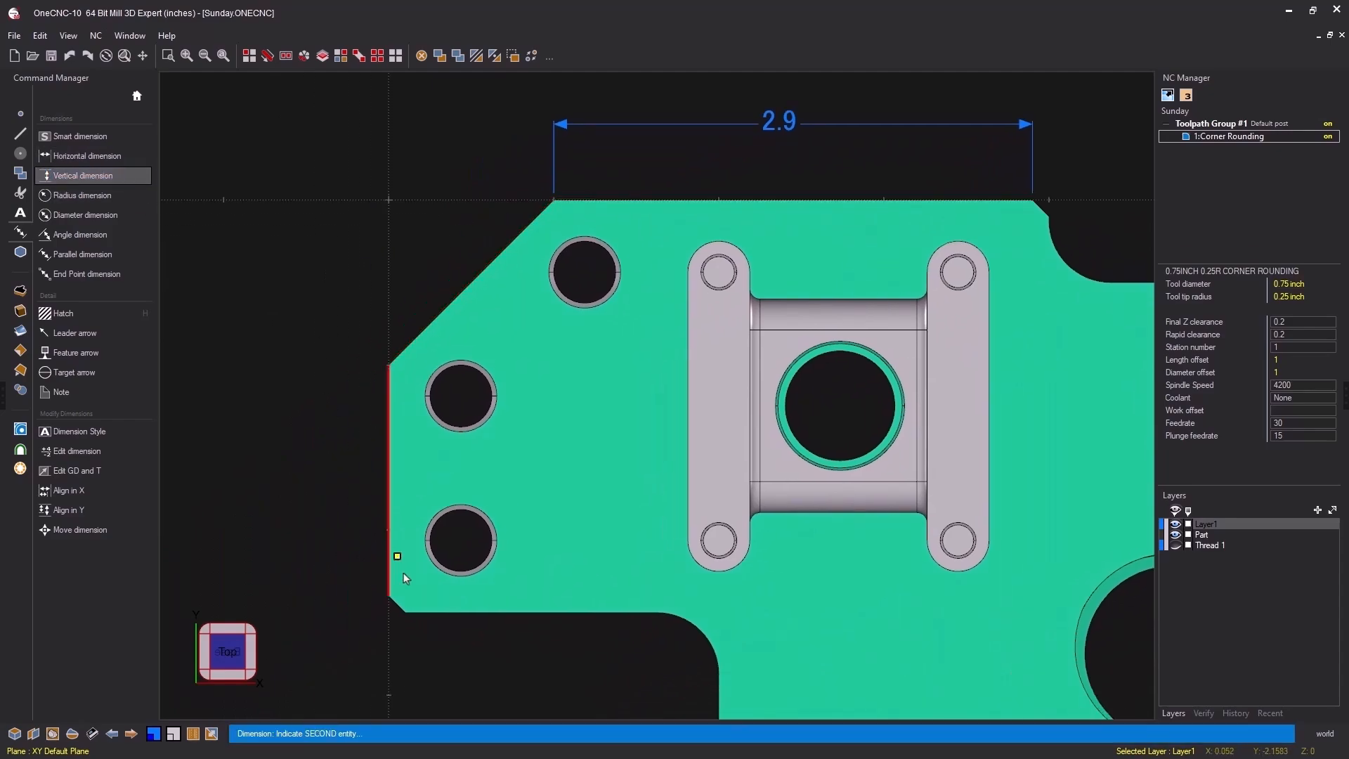
pyautogui.click(433, 612)
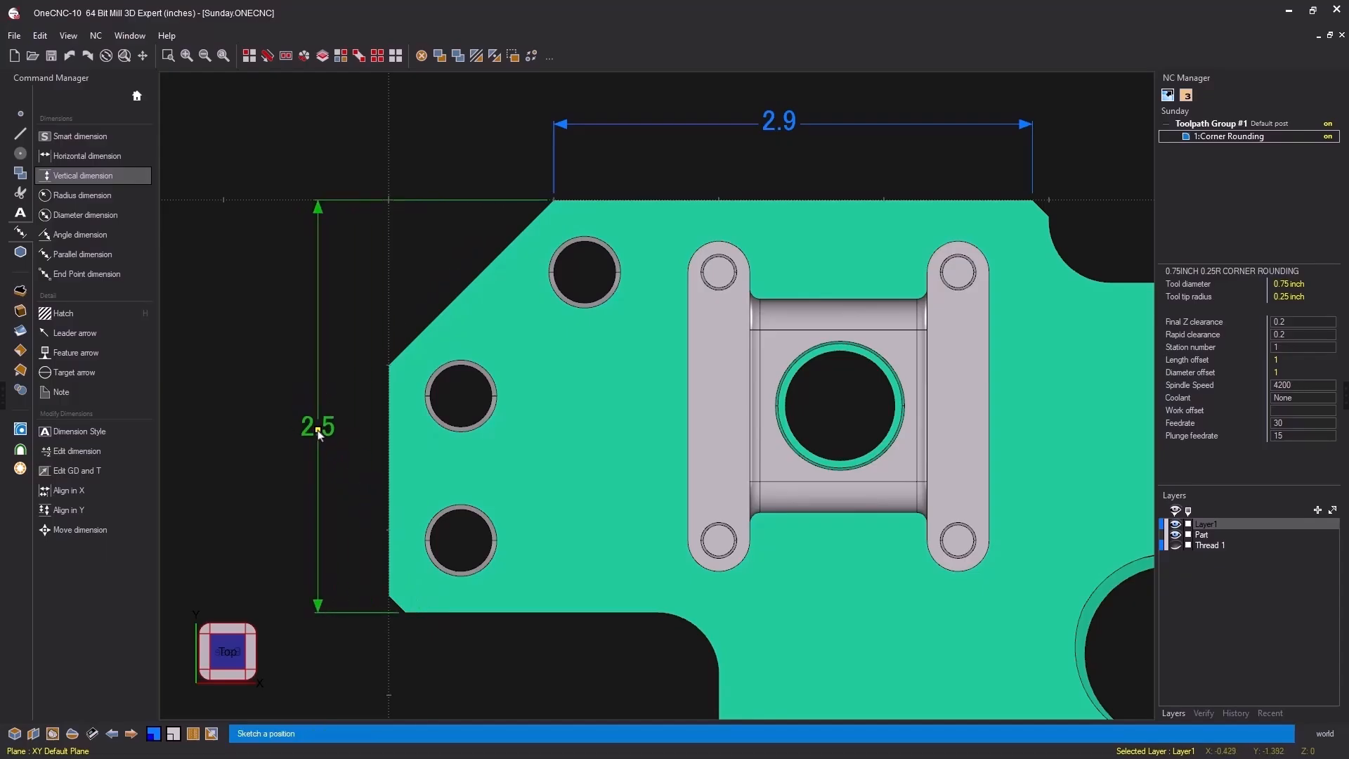
pyautogui.click(317, 421)
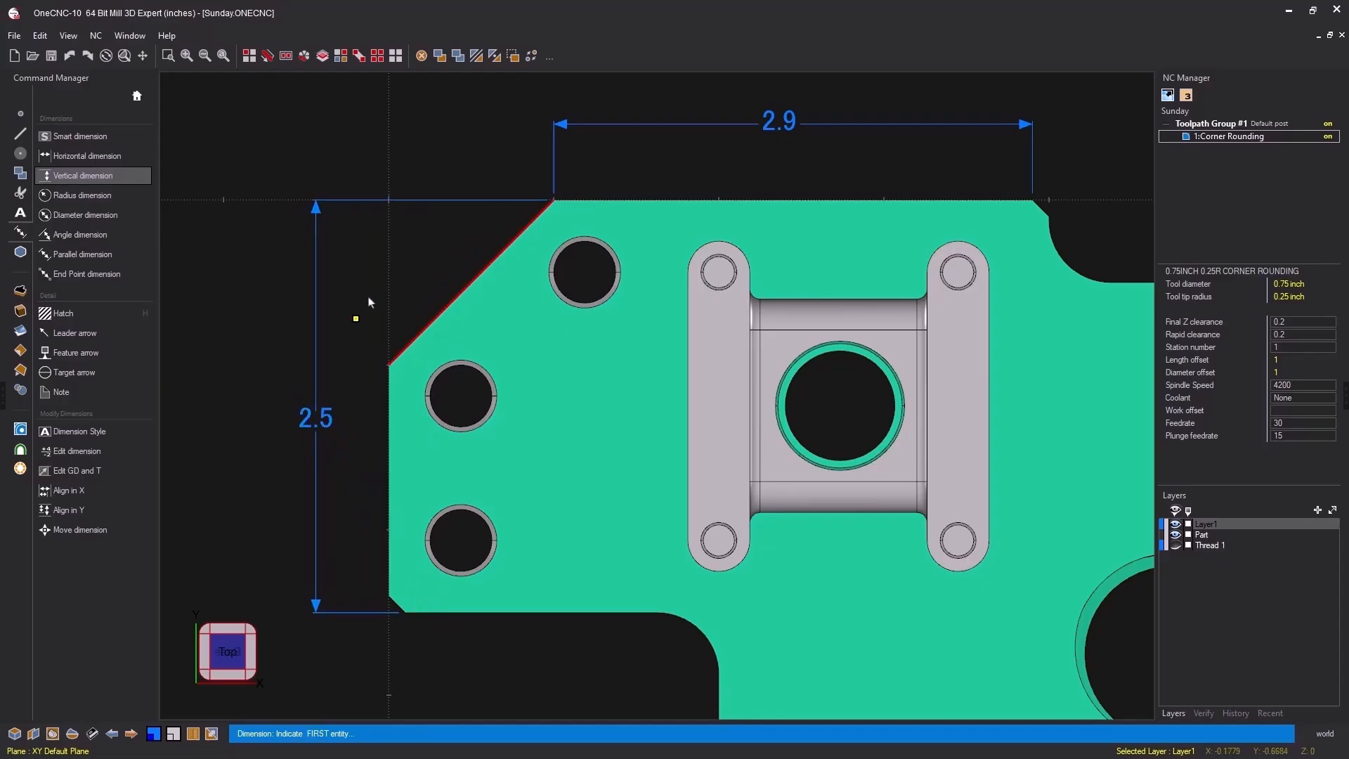
pyautogui.press('Escape')
pyautogui.scroll(-2, 668, 371)
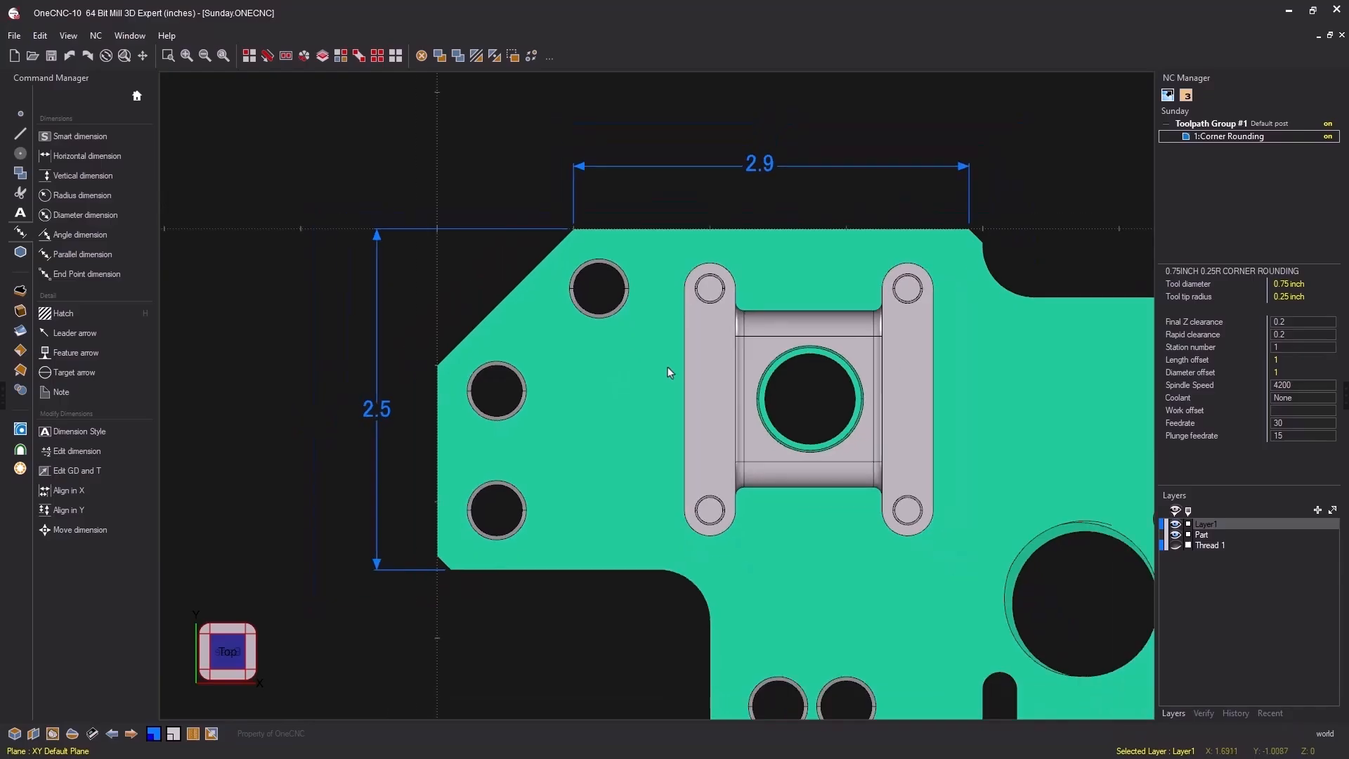
pyautogui.moveTo(667, 371); pyautogui.dragTo(606, 335, button='middle')
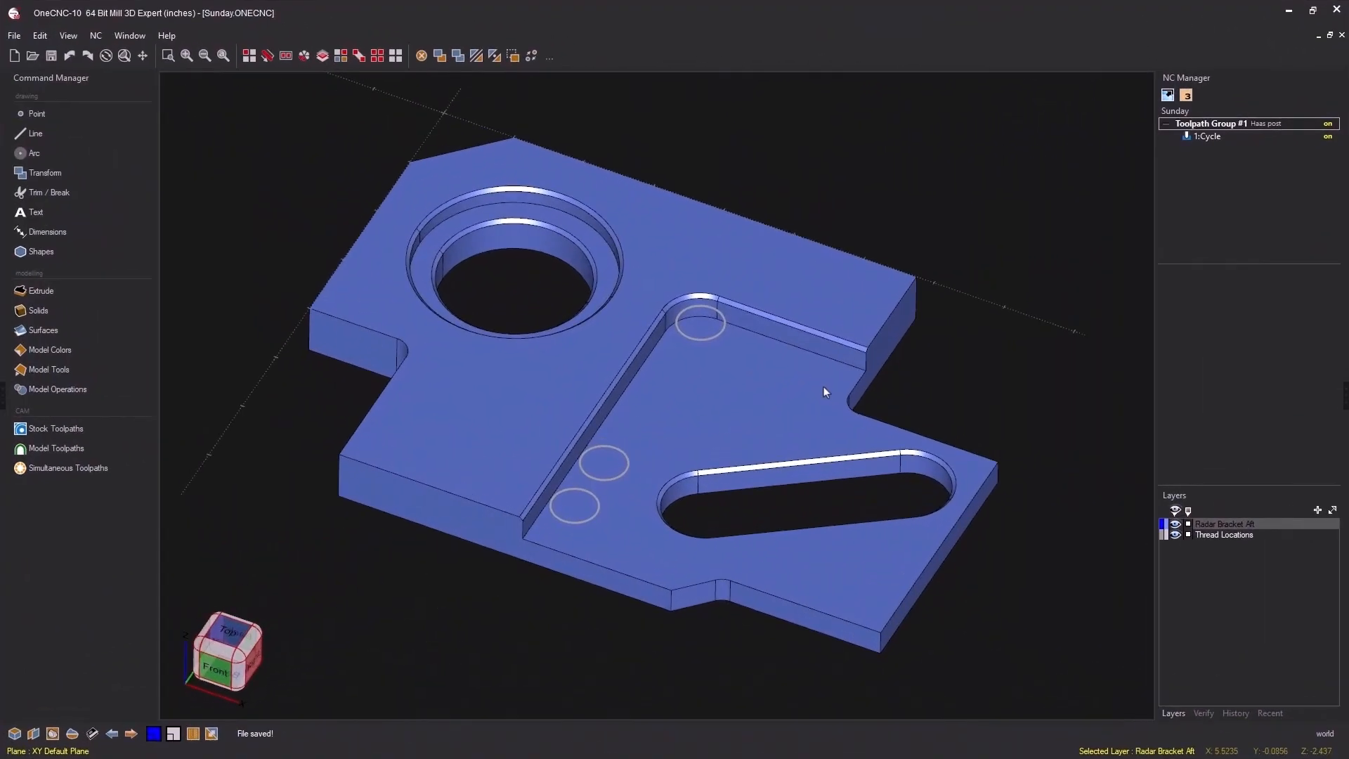
# Start a thread model with the UN standard thread form and review the thread sizes library without changing it
pyautogui.moveTo(823, 382)
pyautogui.mouseDown(button='middle')
pyautogui.moveTo(768, 382)
pyautogui.moveTo(865, 368)
pyautogui.moveTo(843, 378)
pyautogui.mouseUp(button='middle')
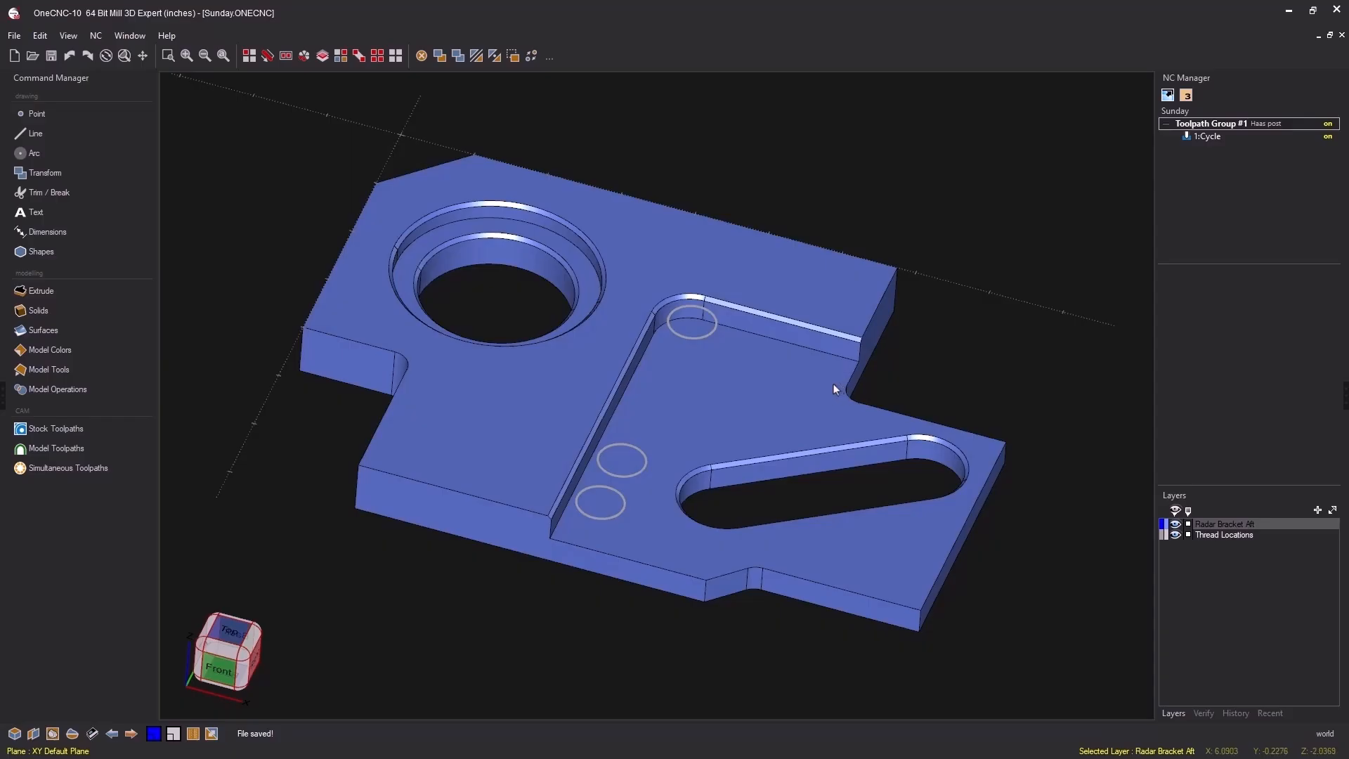
pyautogui.click(106, 310)
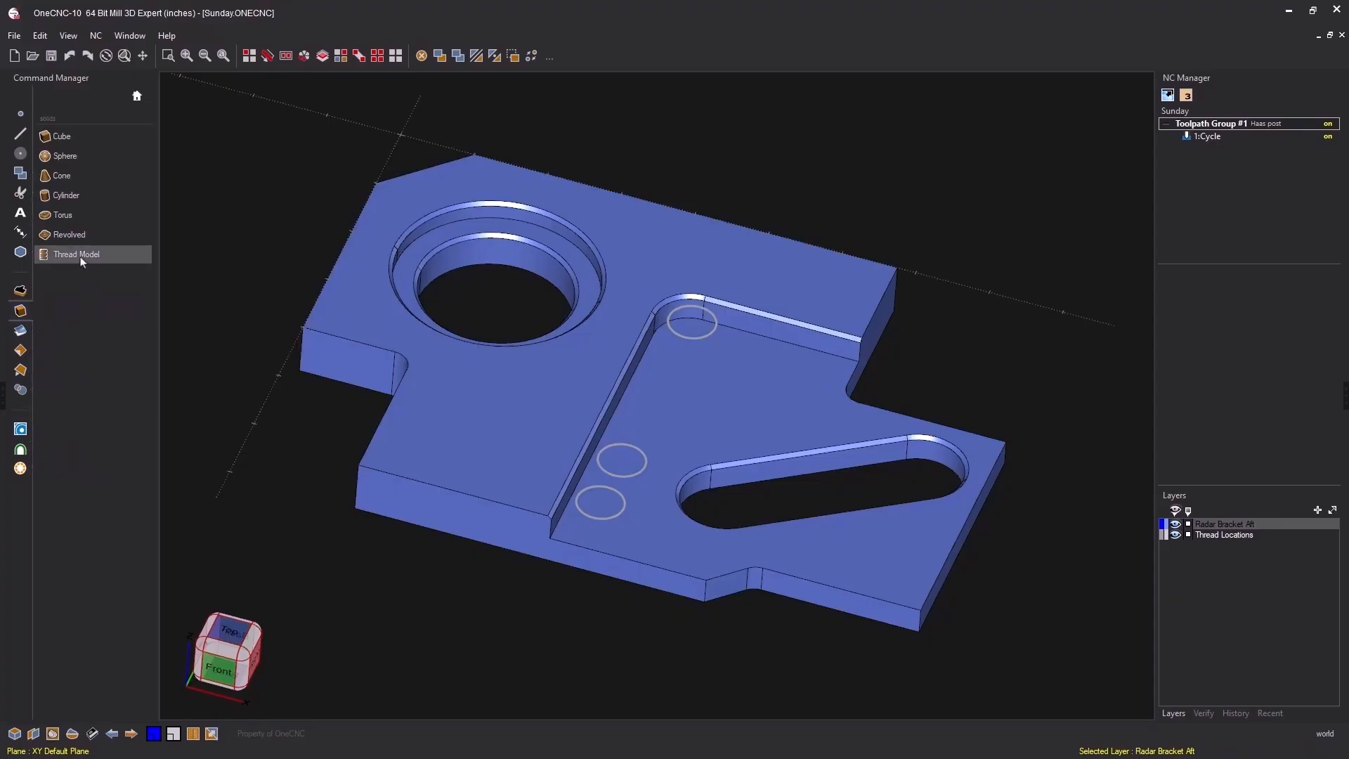
pyautogui.click(82, 257)
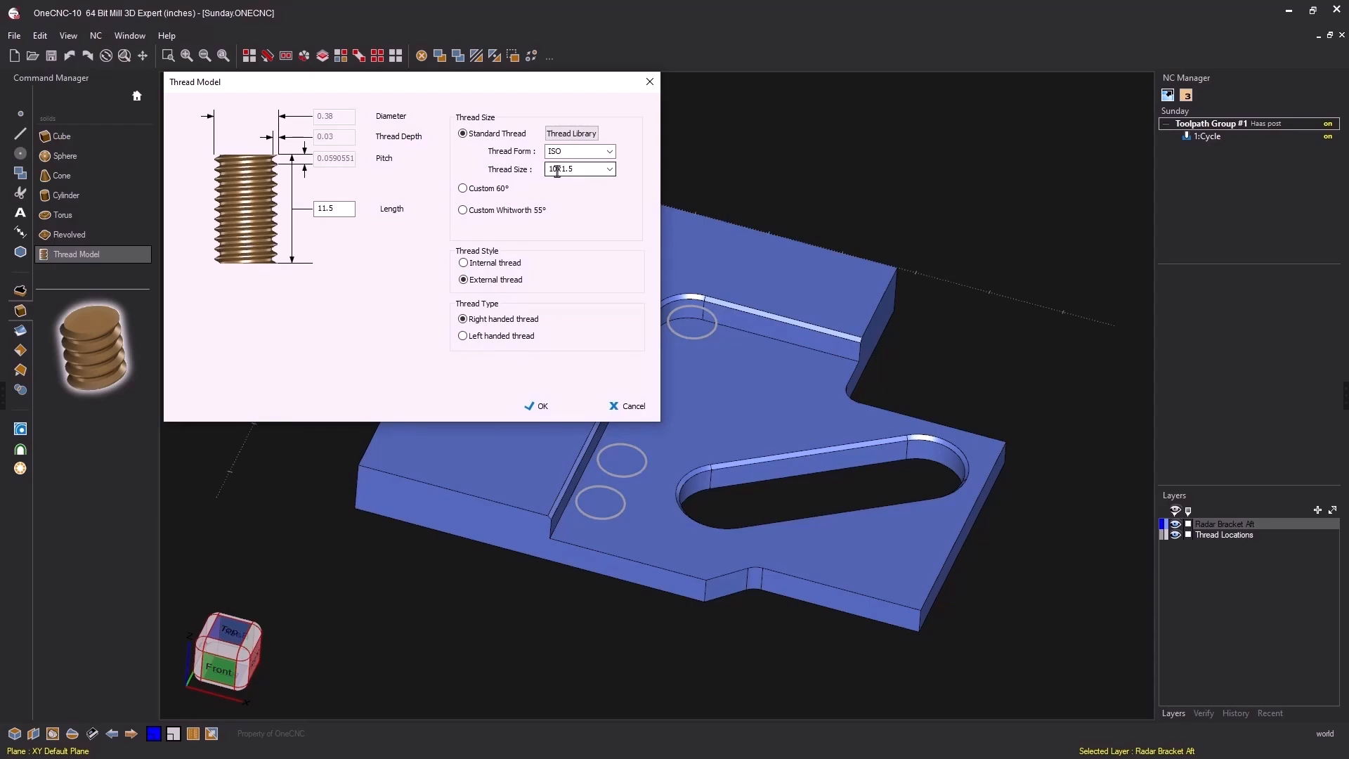
pyautogui.click(607, 152)
pyautogui.click(563, 164)
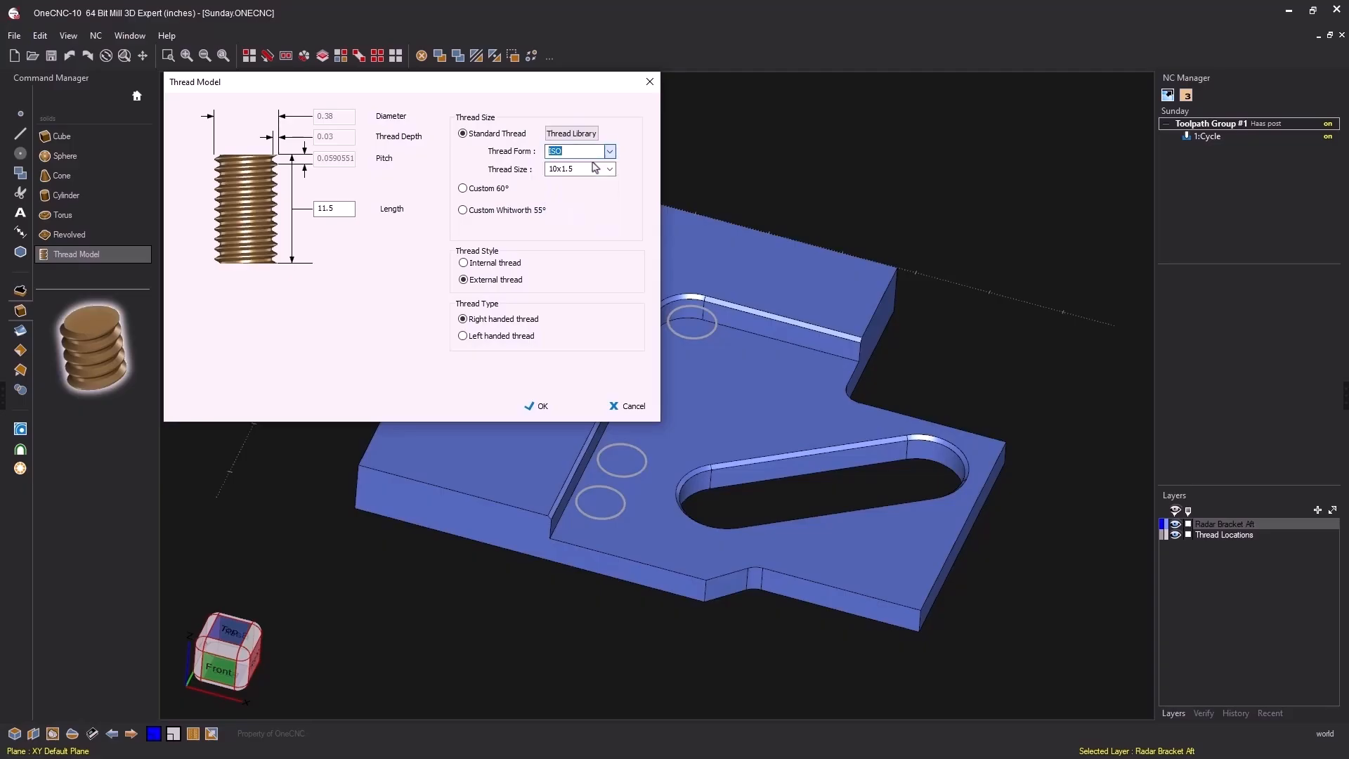
pyautogui.click(572, 134)
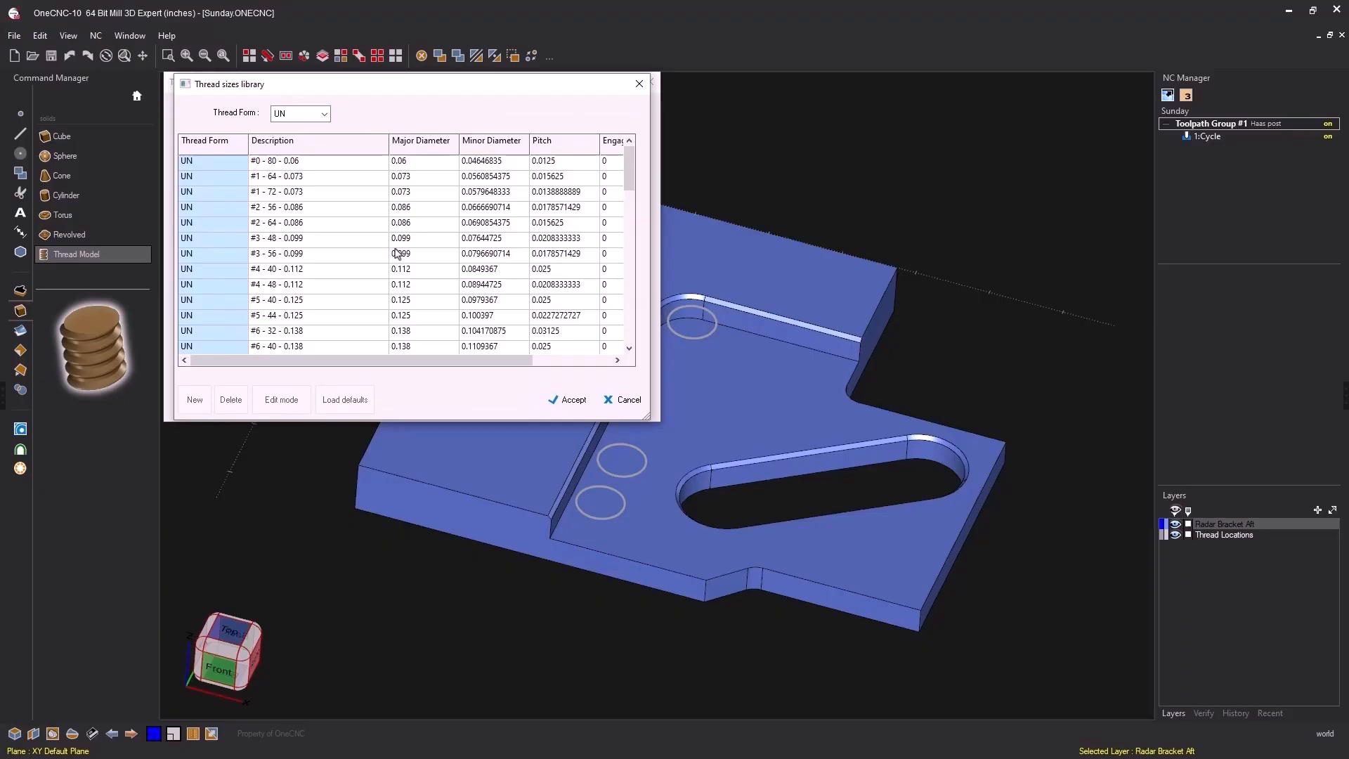
pyautogui.click(627, 400)
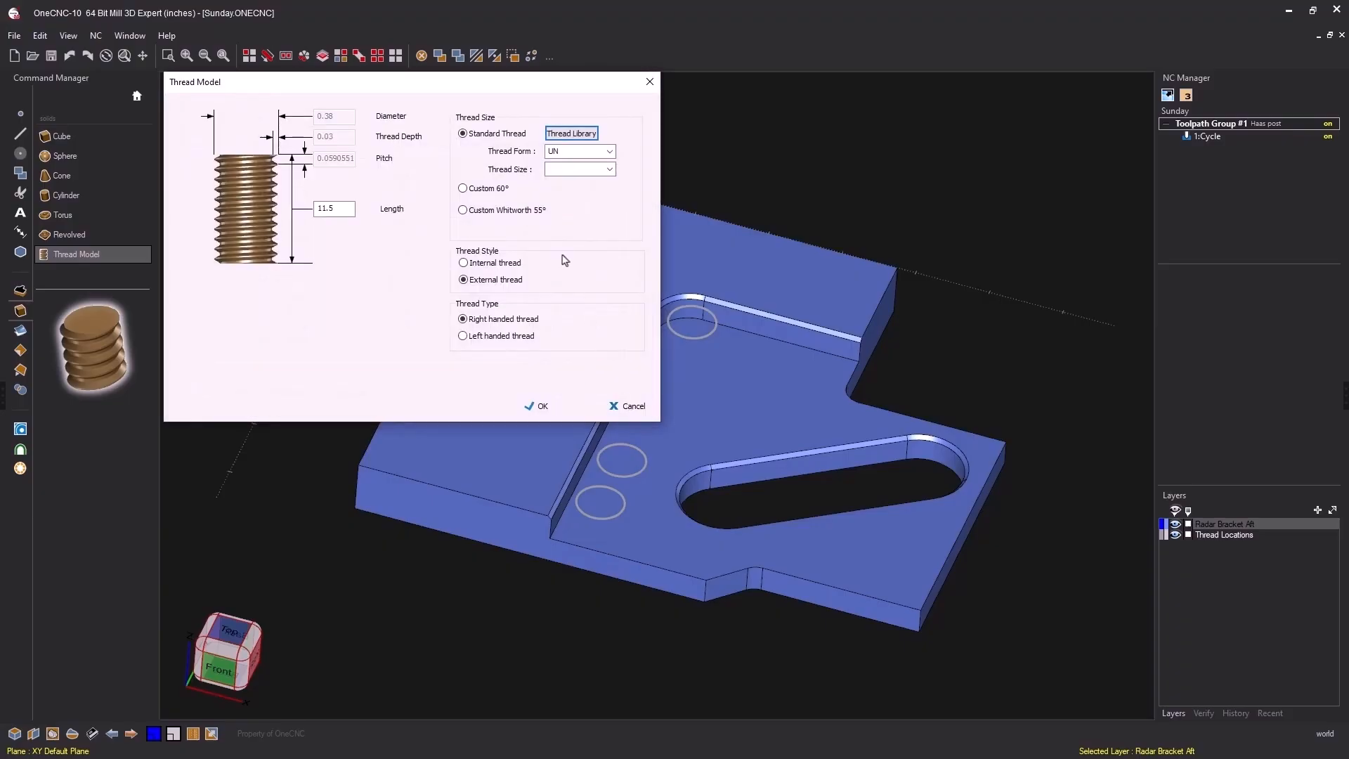
# Create the thread model as a 5/8 - 18 - 0.625 internal thread with a length of 1 inch
pyautogui.click(589, 171)
pyautogui.click(610, 169)
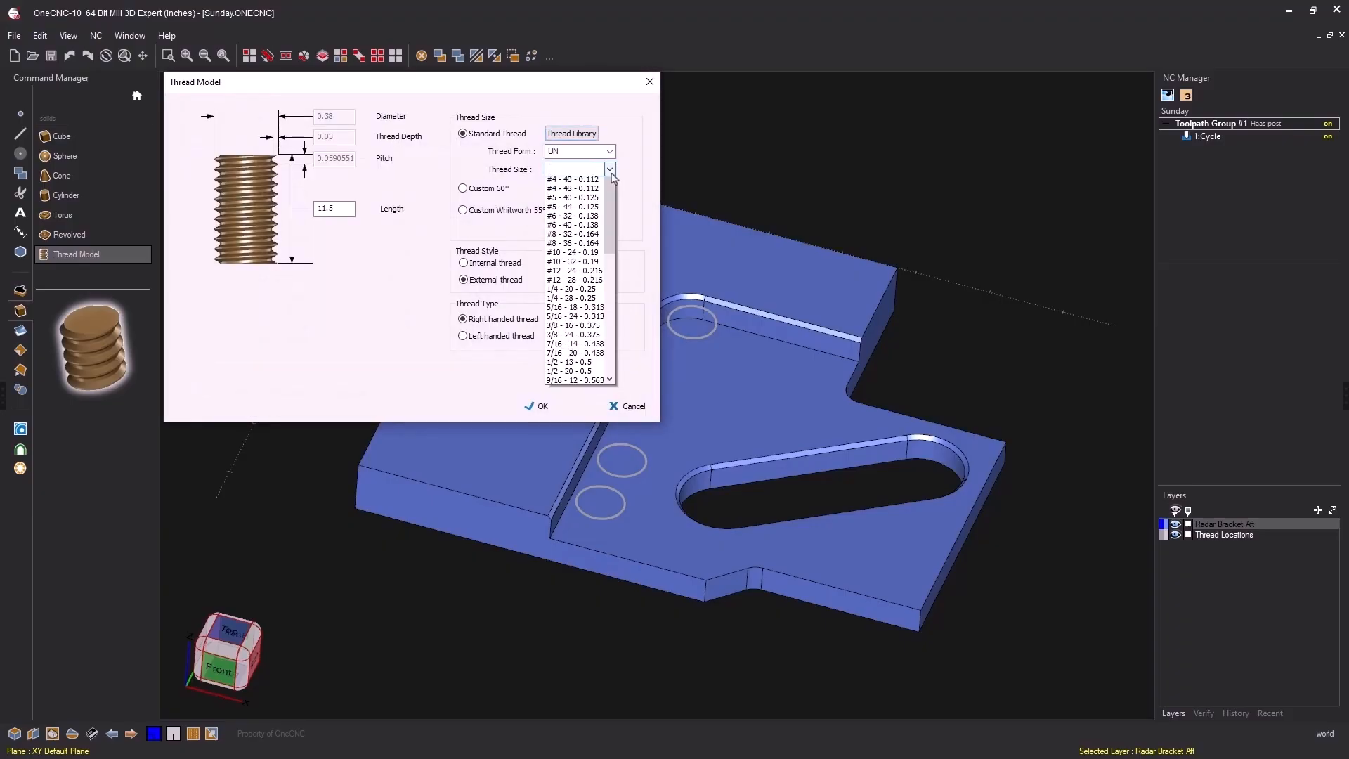
pyautogui.scroll(-3, 582, 292)
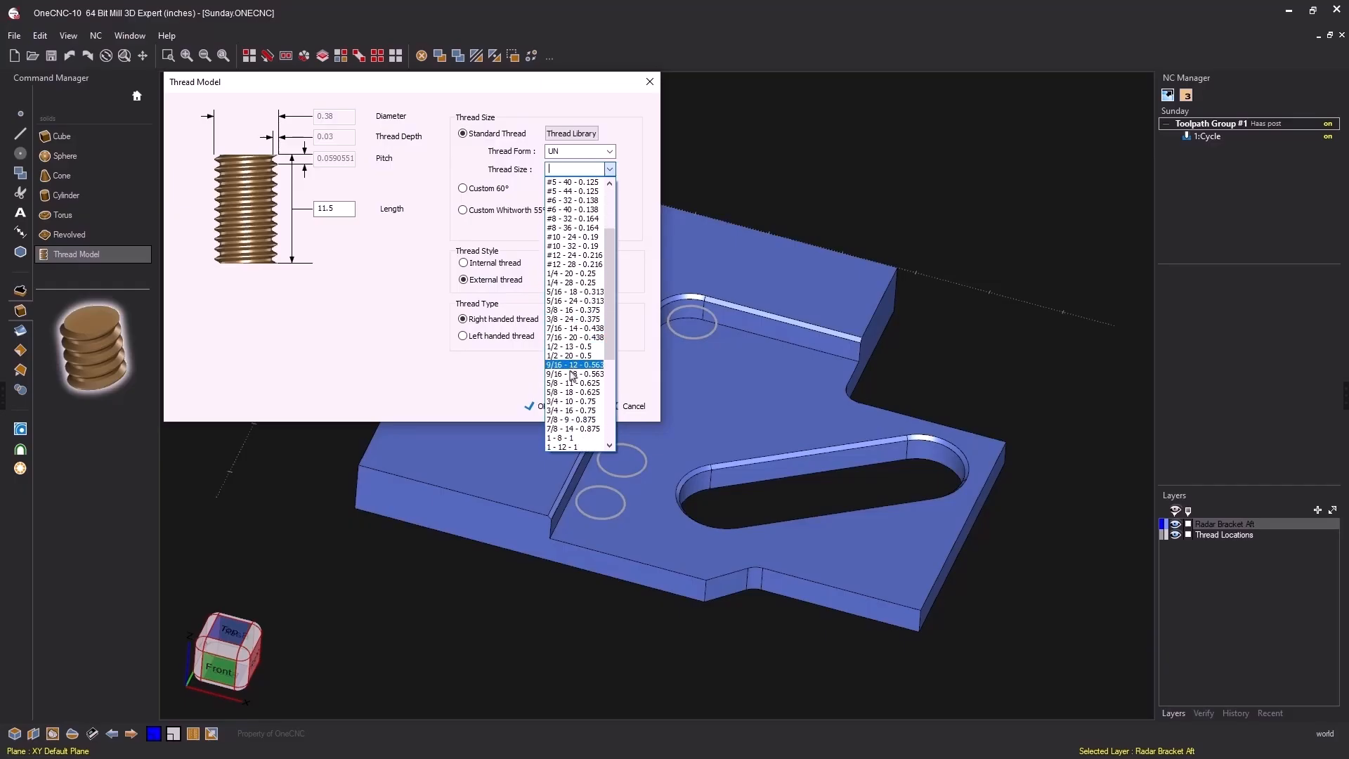
pyautogui.click(576, 392)
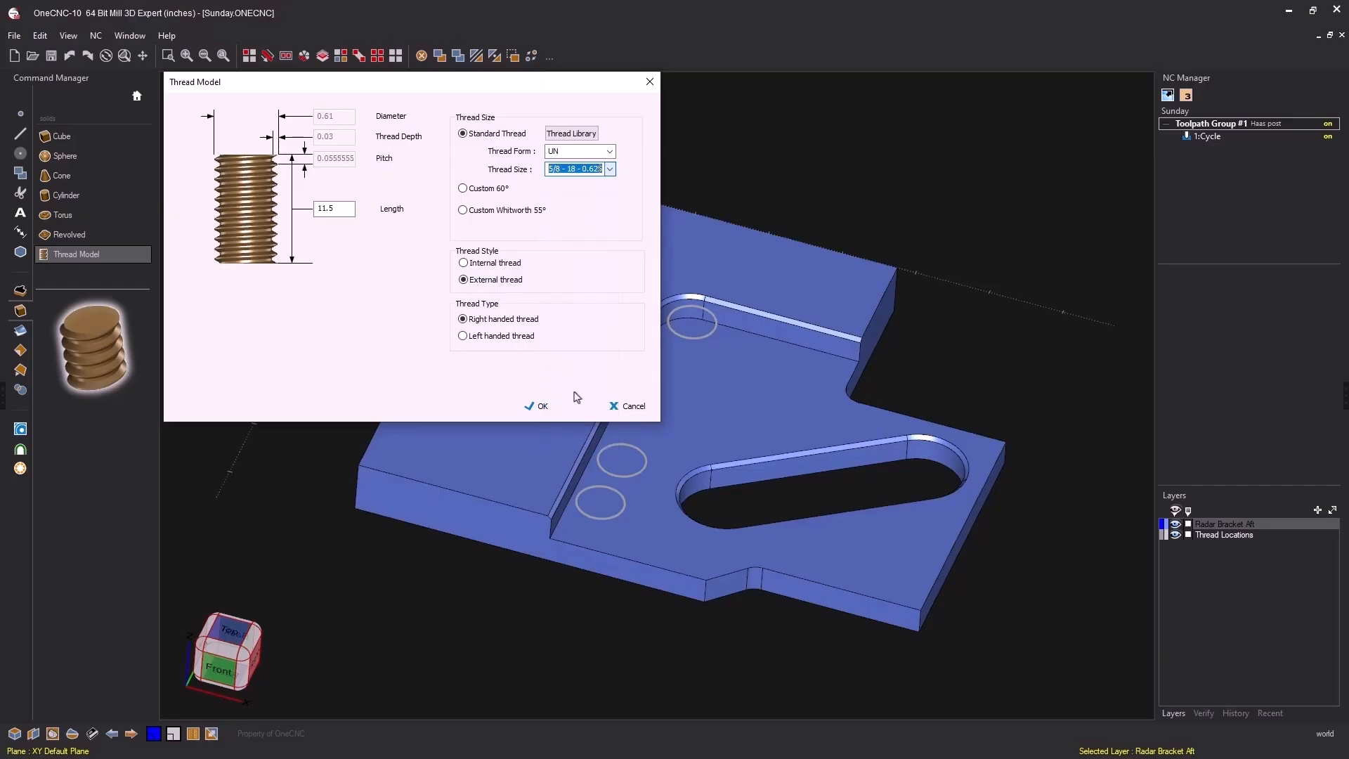
pyautogui.click(464, 262)
pyautogui.doubleClick(320, 210)
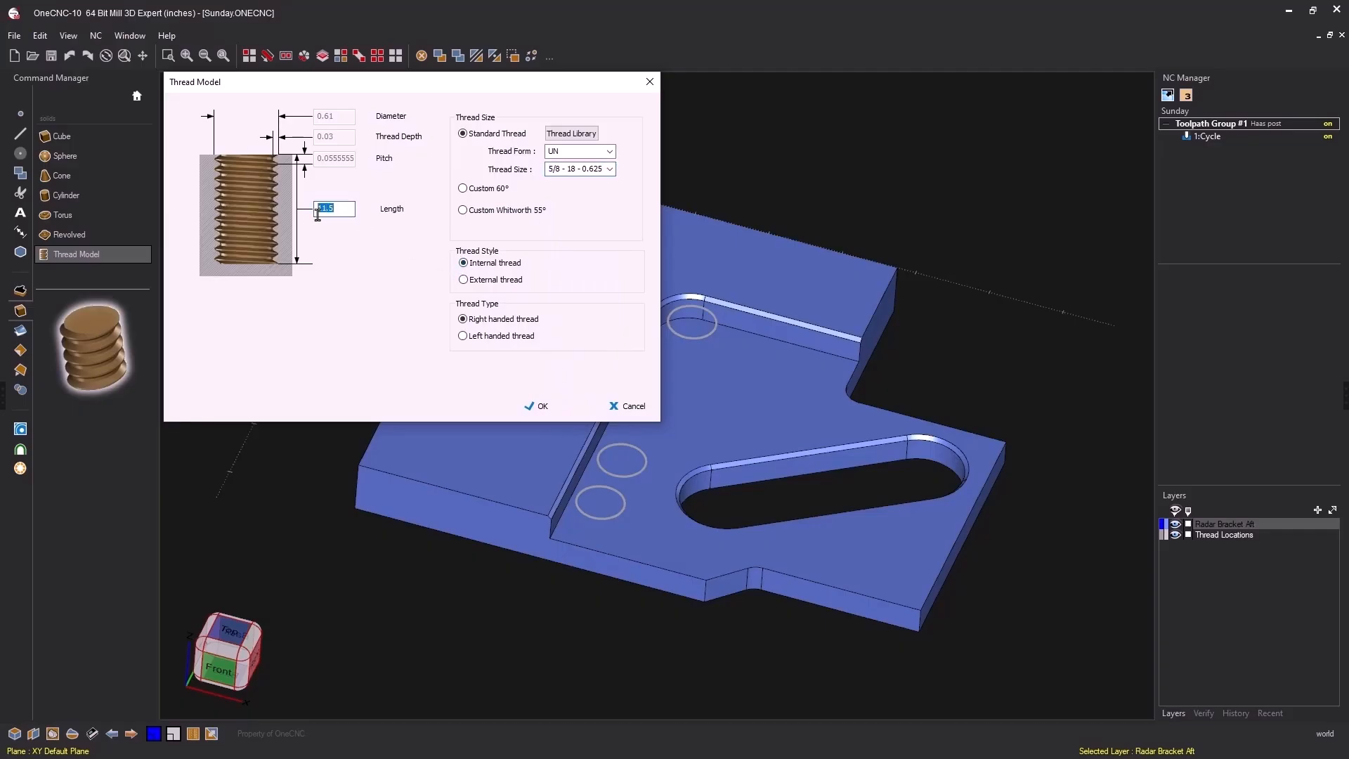
pyautogui.write('1')
pyautogui.click(545, 409)
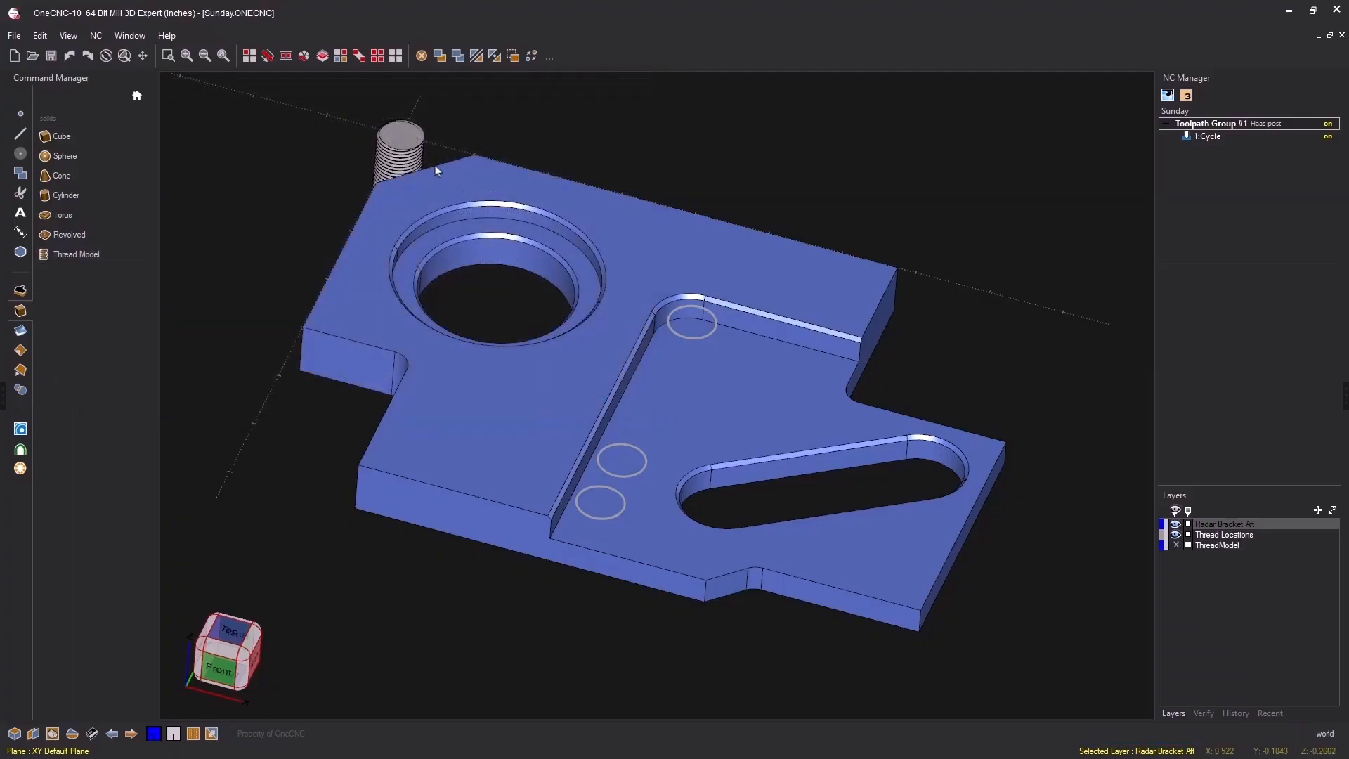
# Copy the thread model from its top centre to the centres of the three thread location circles and remove the original
pyautogui.click(397, 146)
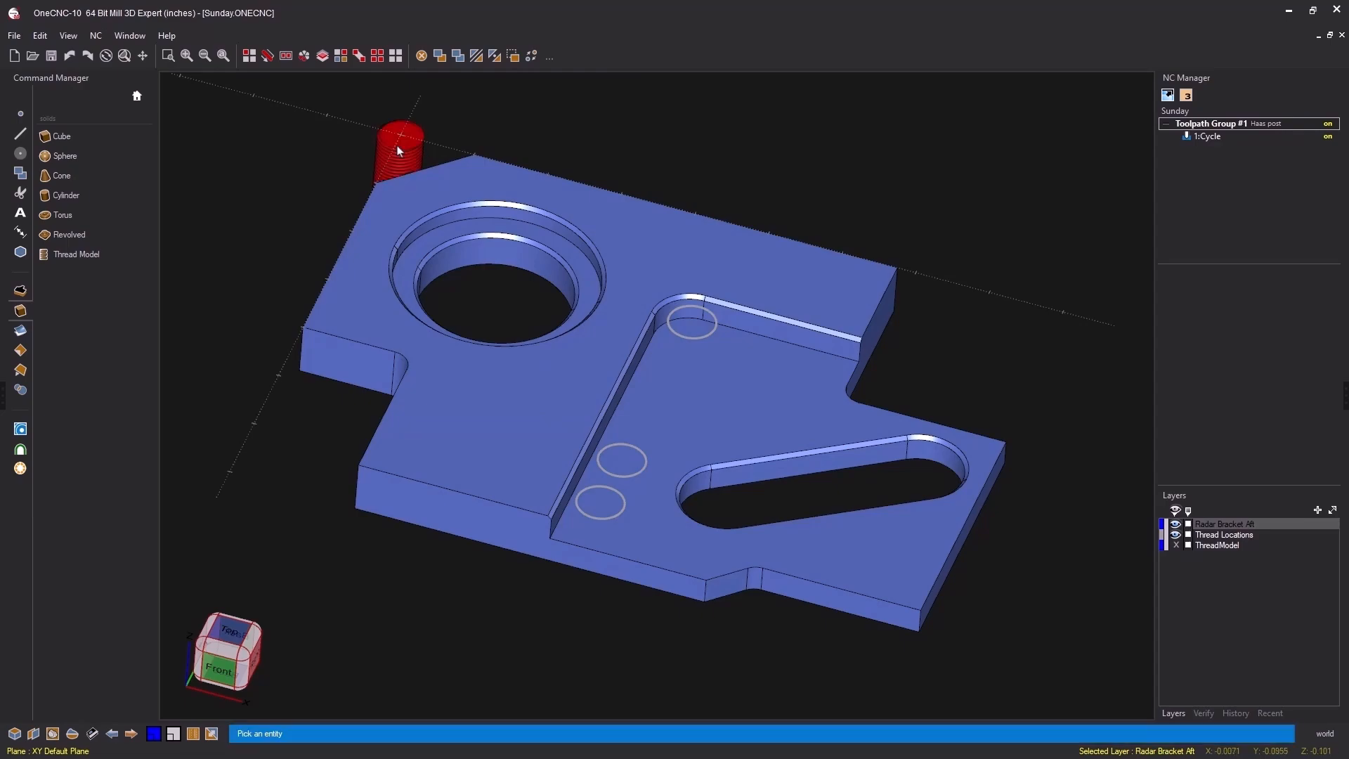
pyautogui.click(459, 56)
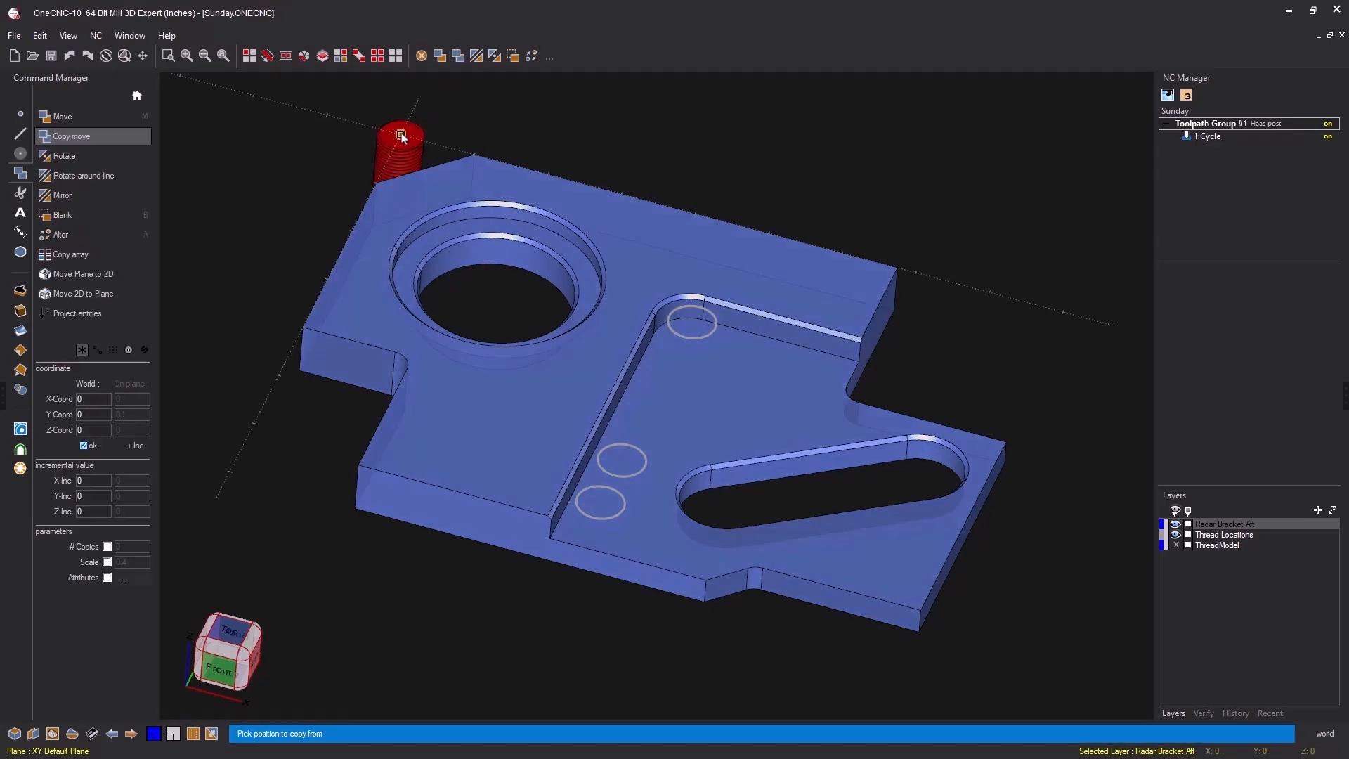
pyautogui.click(401, 135)
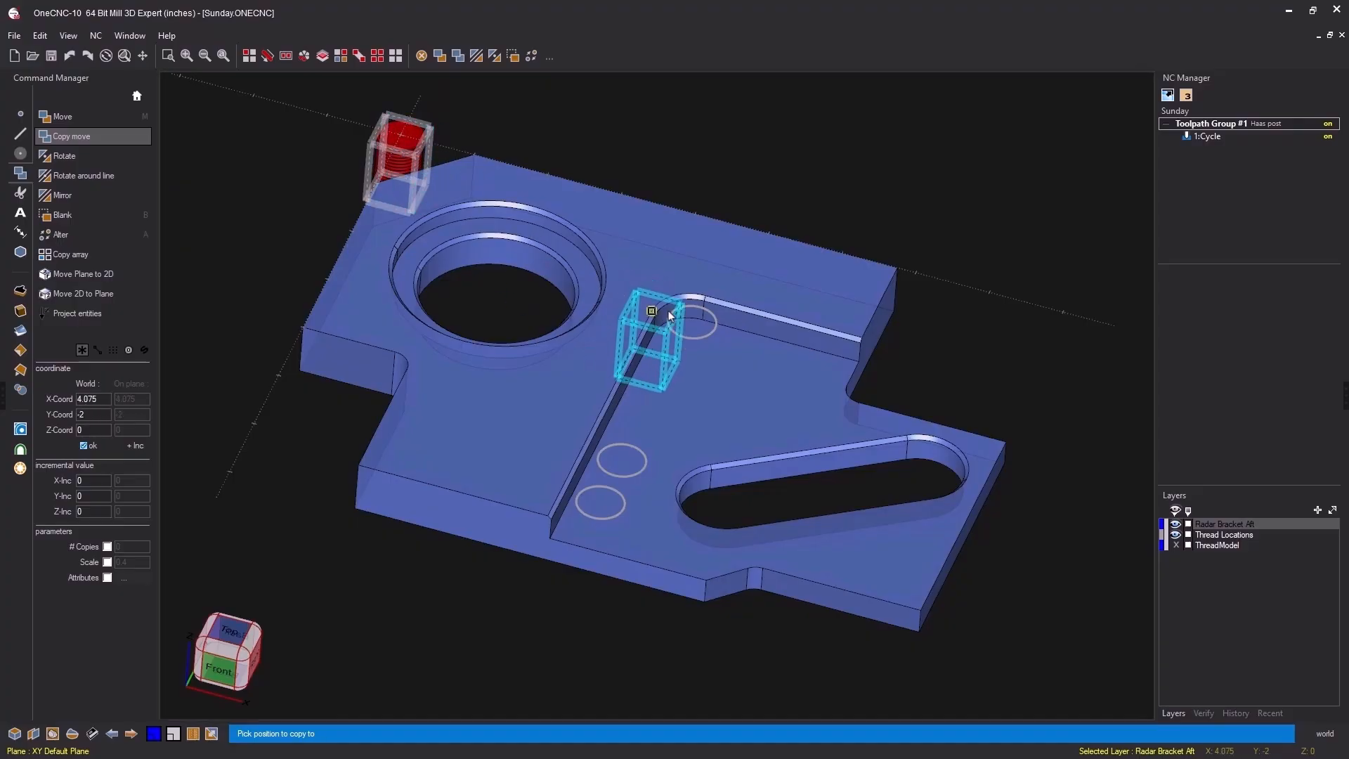
pyautogui.click(694, 323)
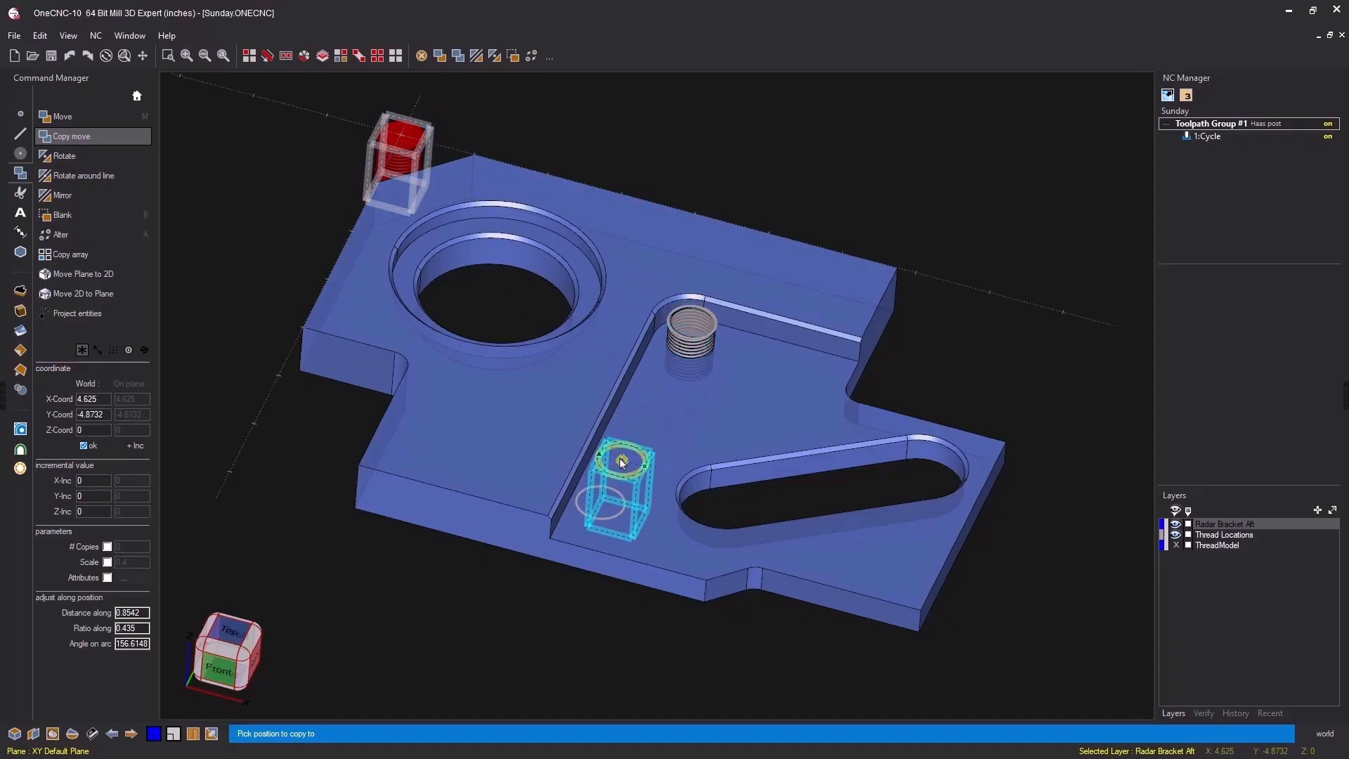
pyautogui.click(621, 464)
pyautogui.click(601, 503)
pyautogui.rightClick(685, 258)
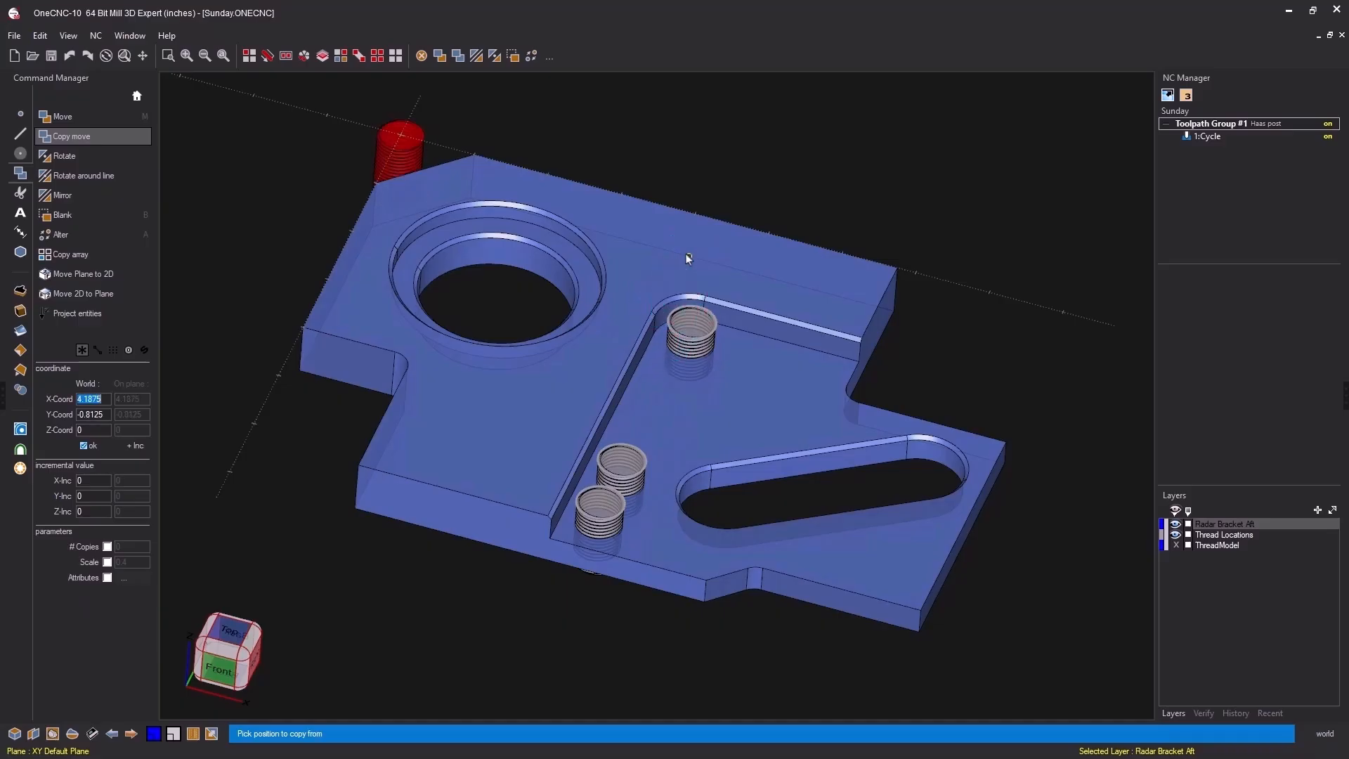
pyautogui.rightClick(687, 257)
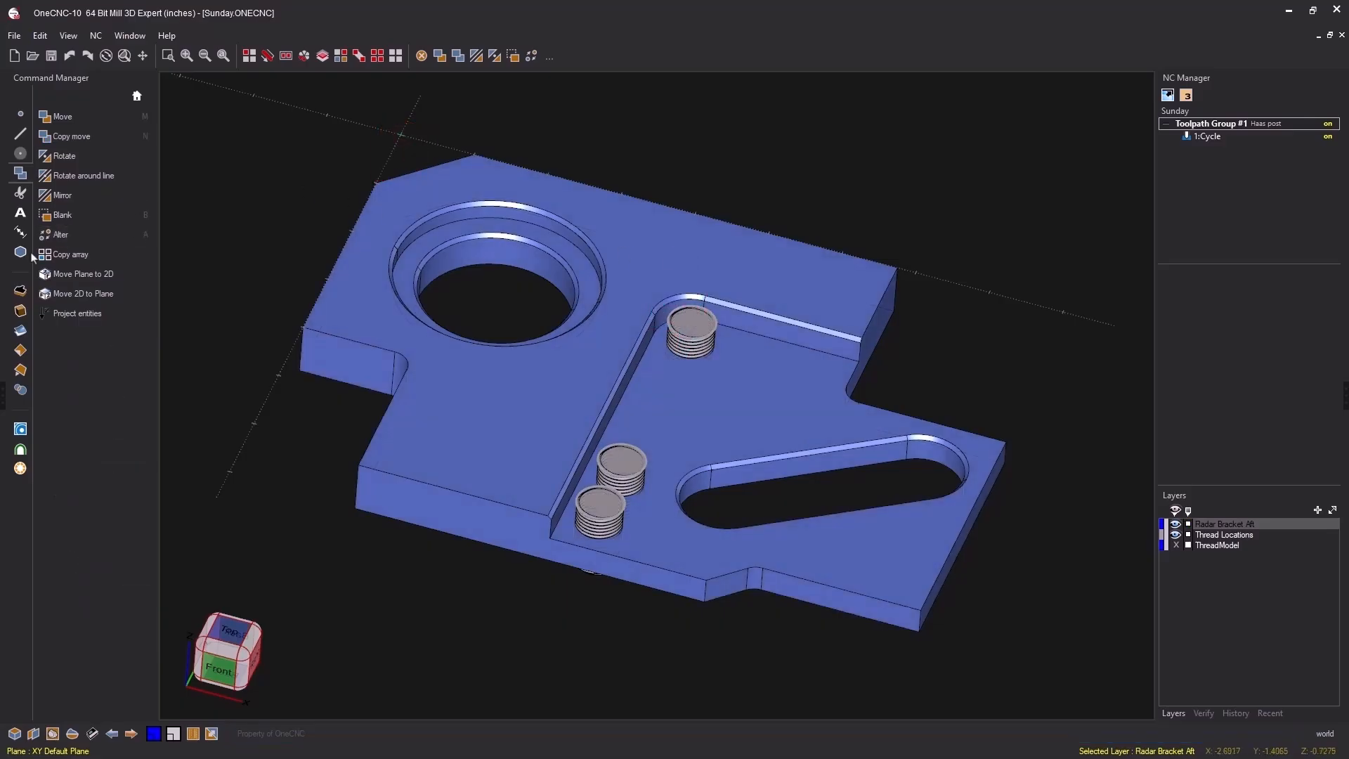
# Subtract the thread model near the pocket's rounded inner corner from the bracket using Difference
pyautogui.click(20, 389)
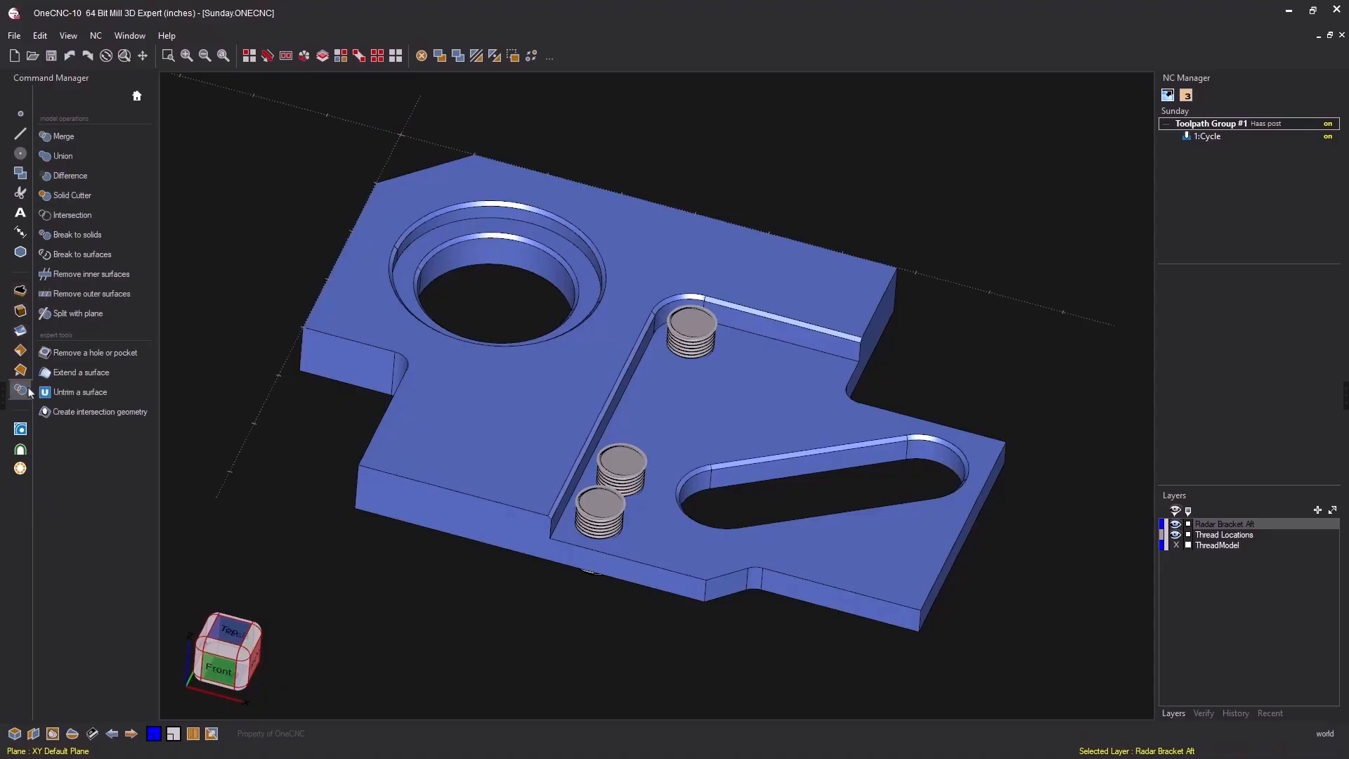
pyautogui.click(82, 179)
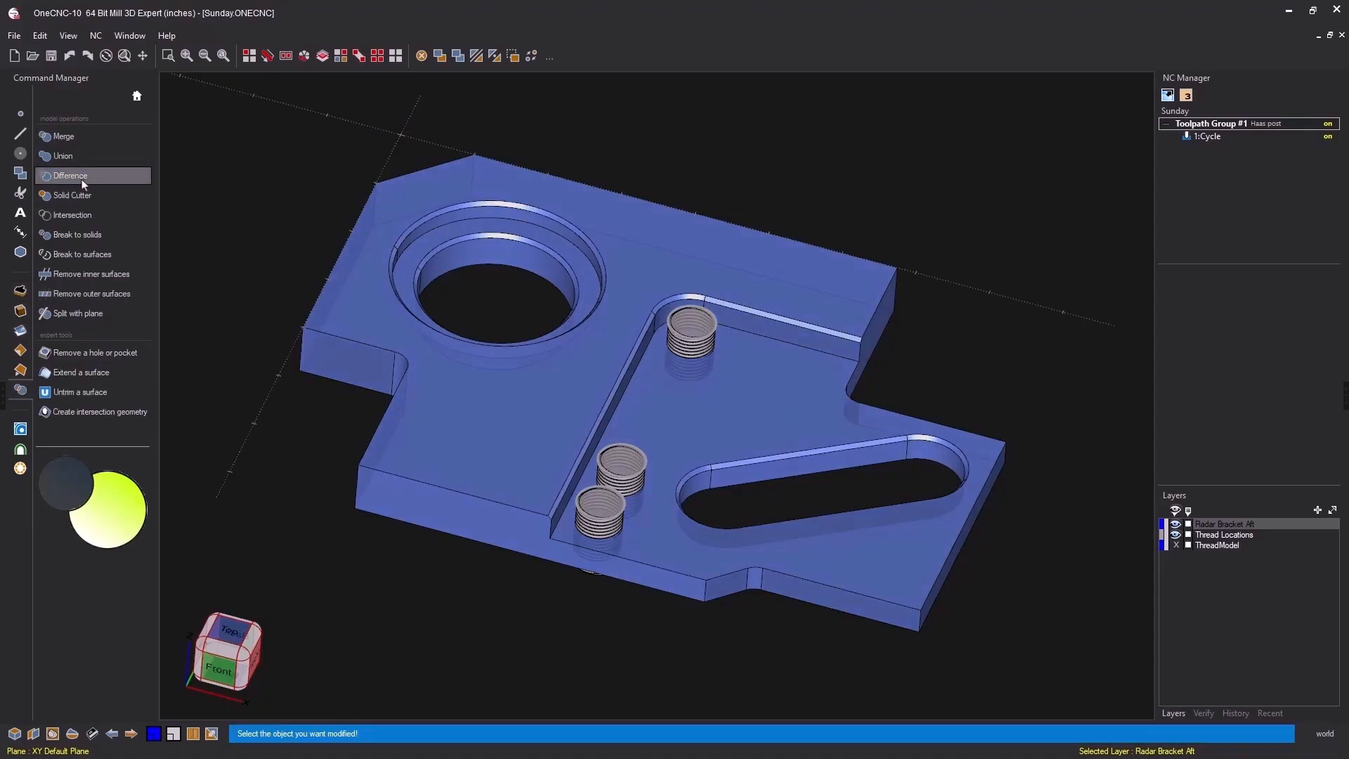
pyautogui.click(634, 214)
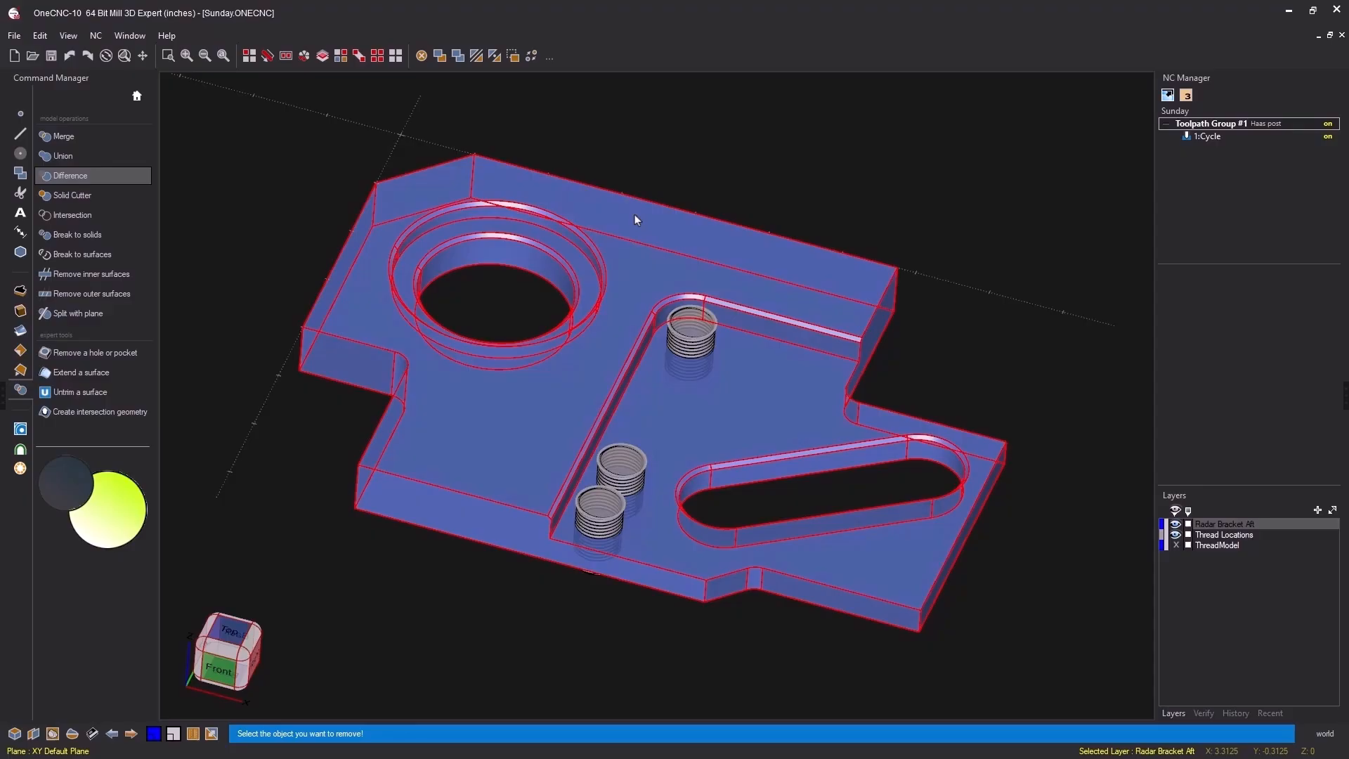
pyautogui.click(689, 317)
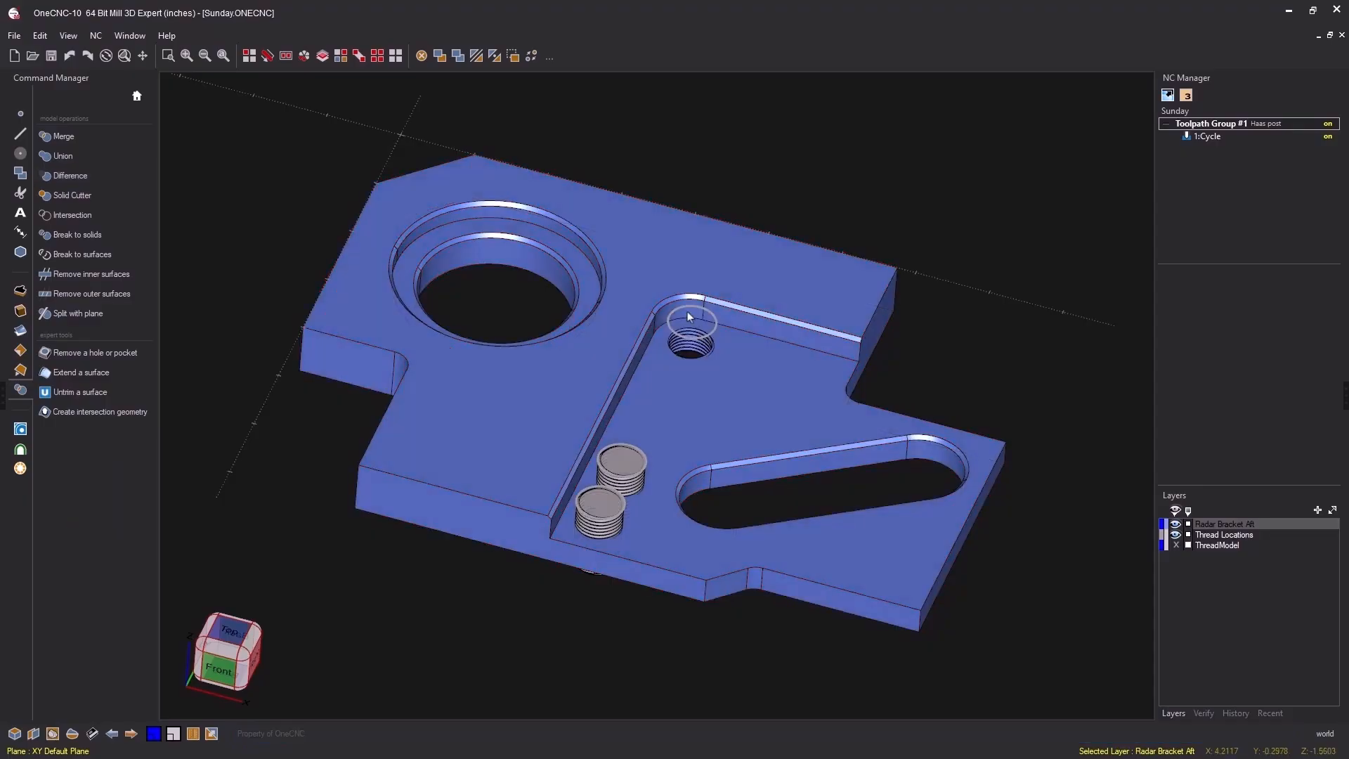
# Subtract the two remaining thread models from the bracket using Difference and hide the Thread Locations layer
pyautogui.click(96, 175)
pyautogui.click(571, 204)
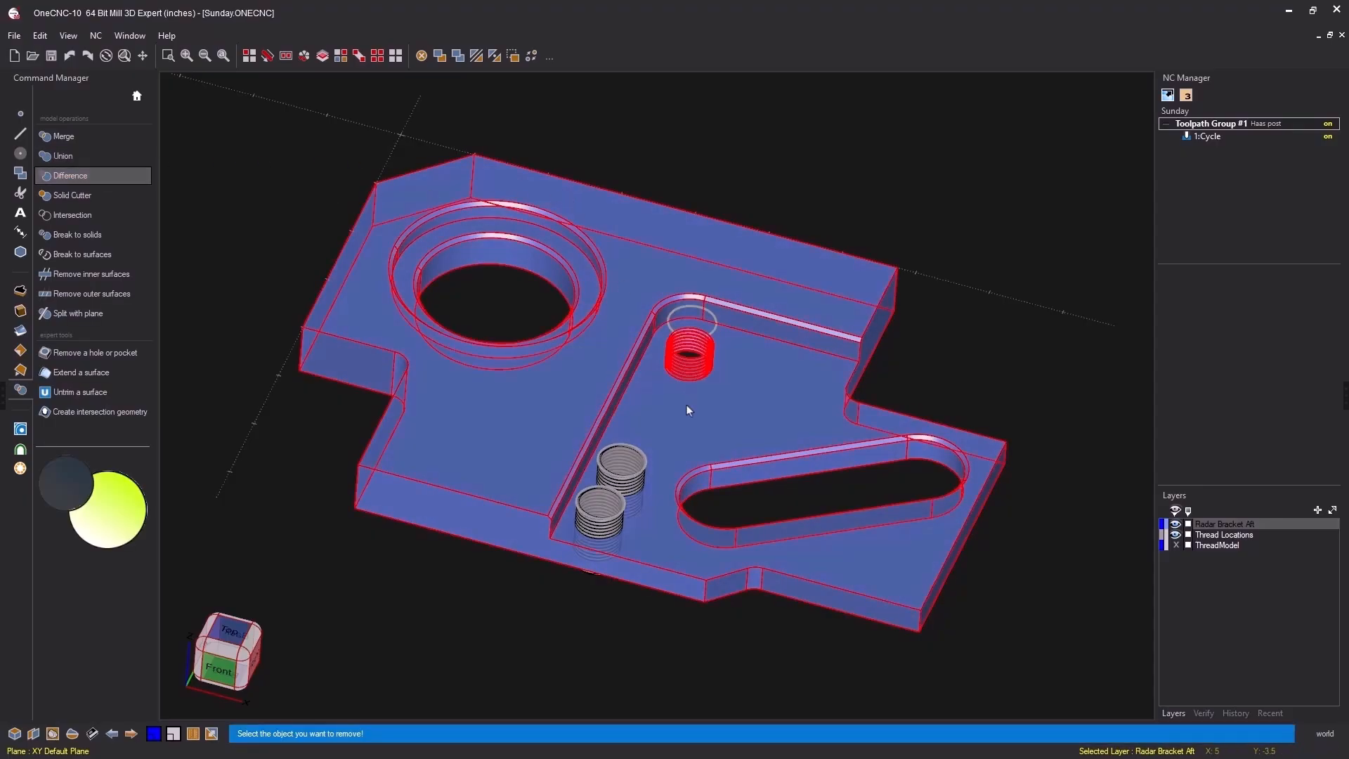
pyautogui.click(627, 464)
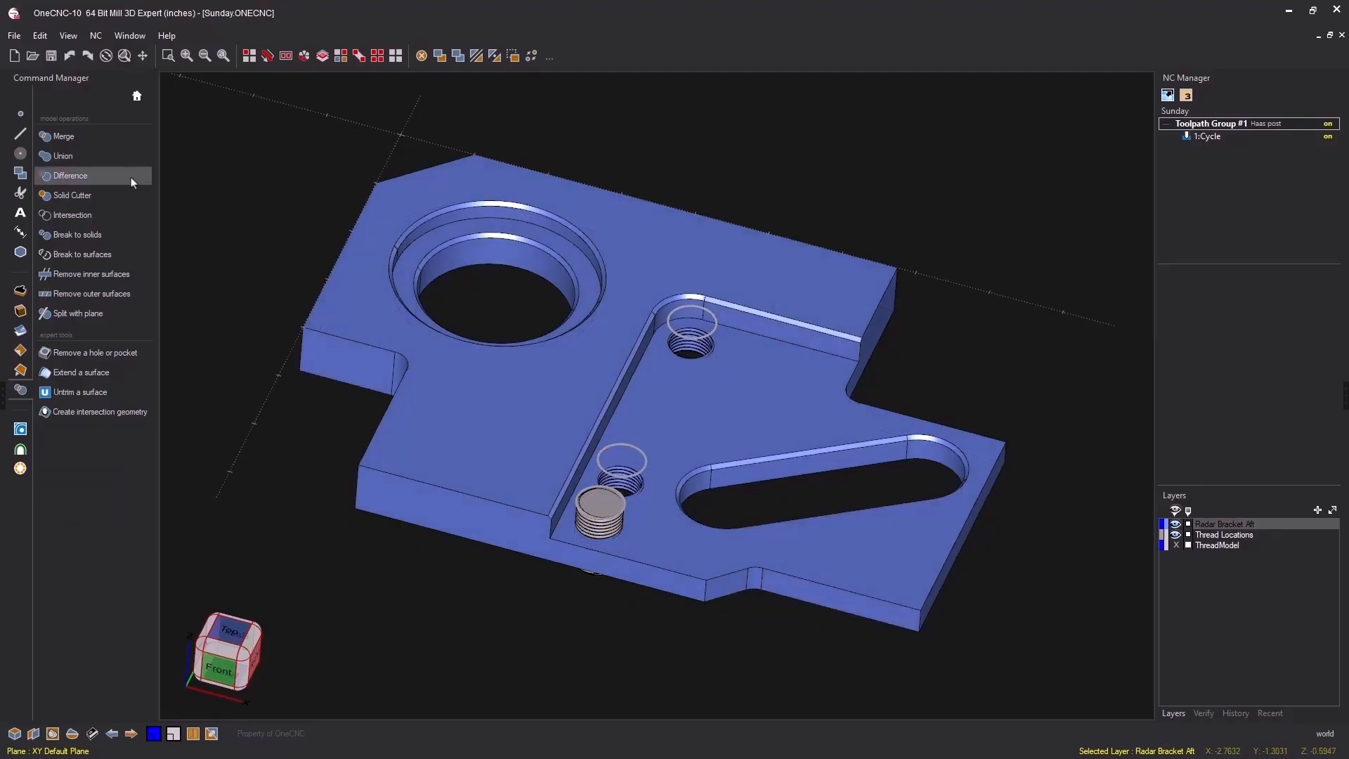
pyautogui.click(131, 176)
pyautogui.click(599, 362)
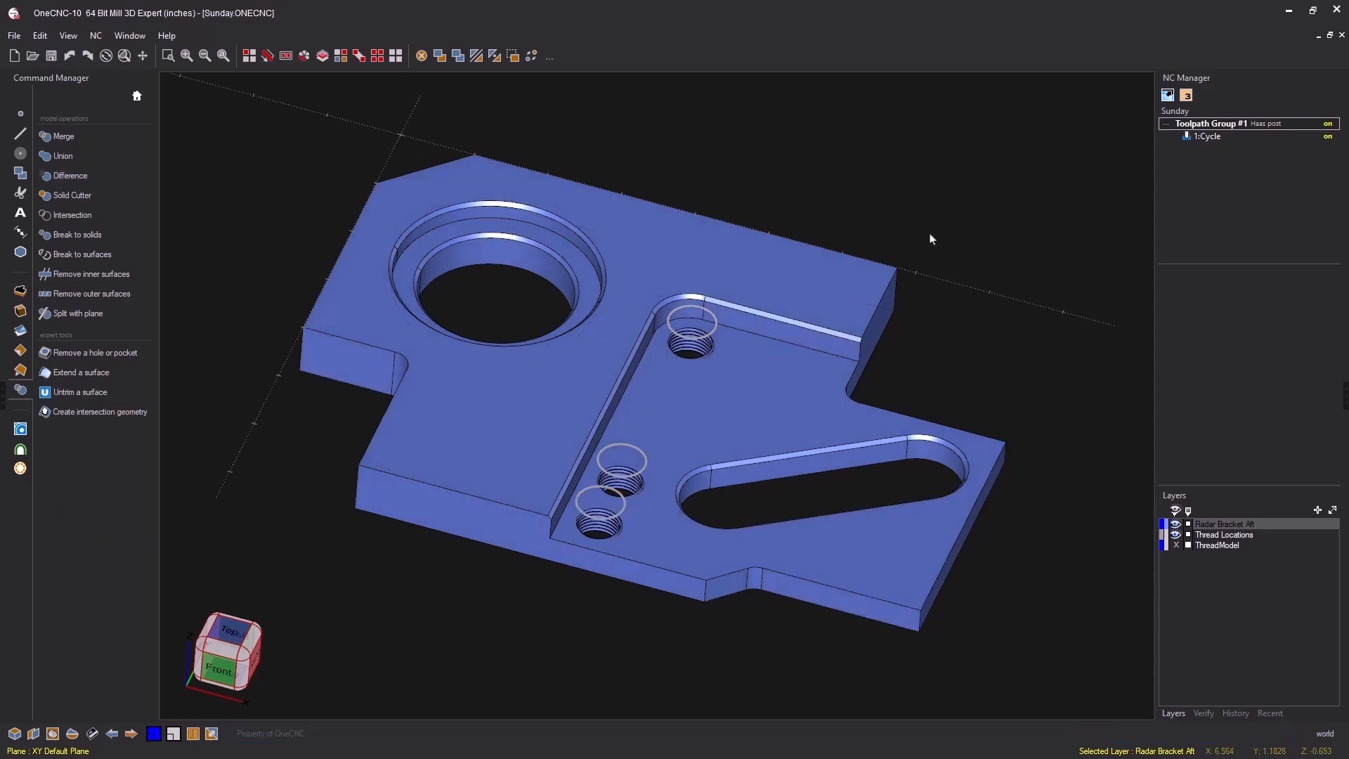
pyautogui.click(1175, 536)
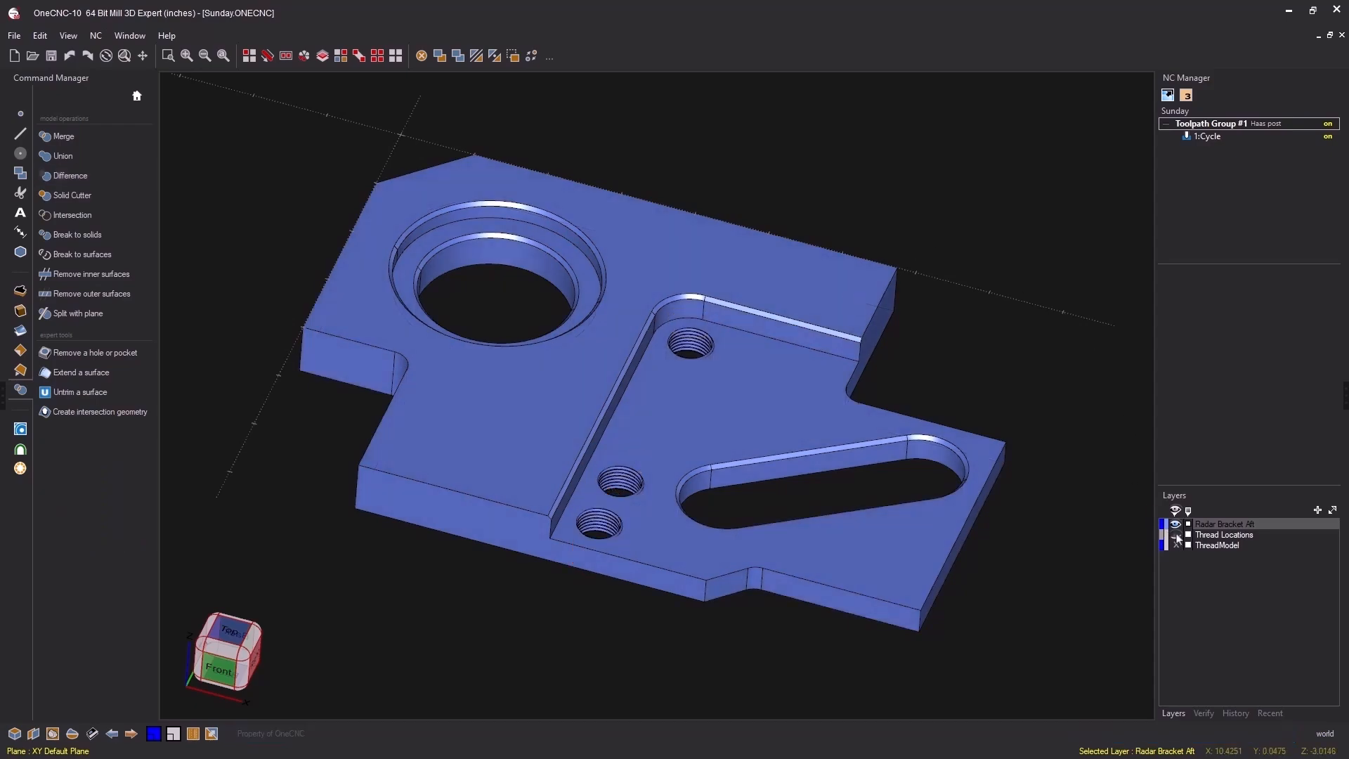
pyautogui.moveTo(865, 386); pyautogui.dragTo(829, 390, button='middle')
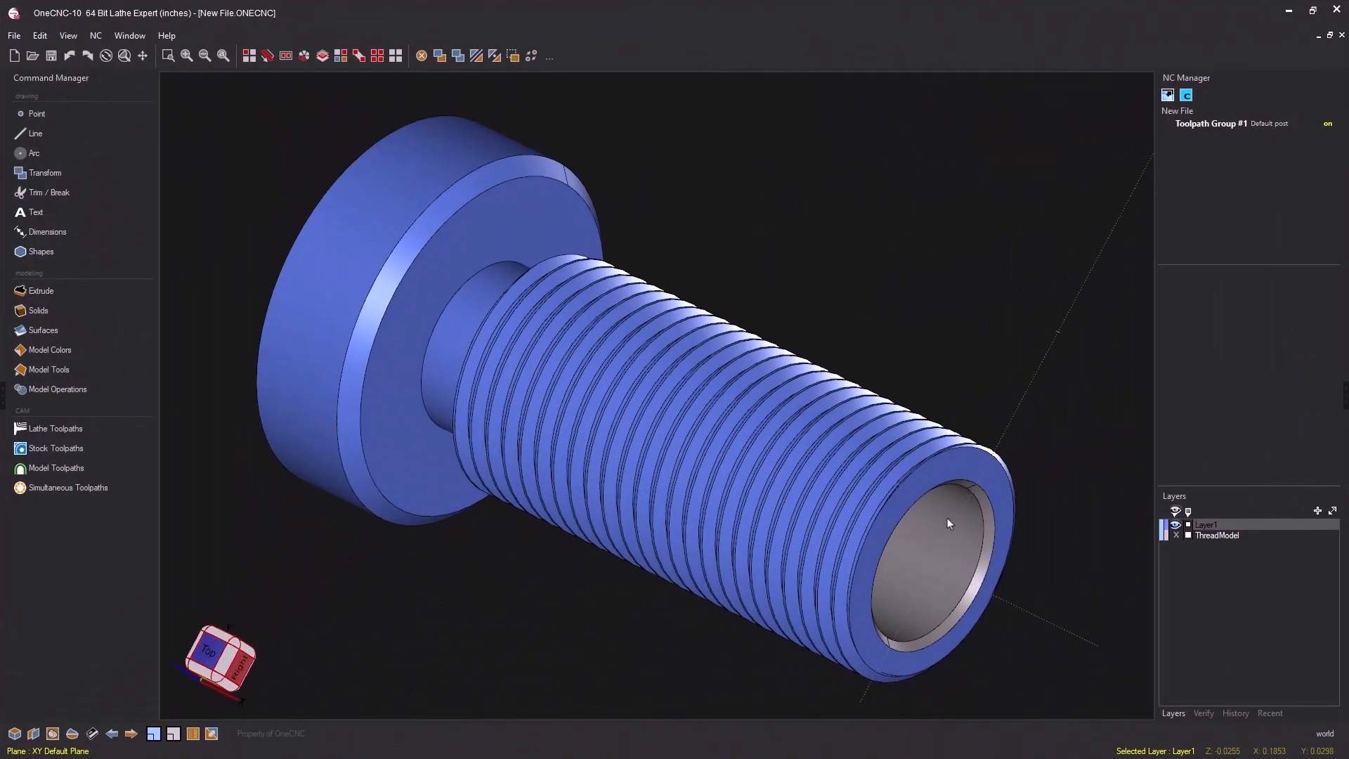
pyautogui.moveTo(949, 524)
pyautogui.mouseDown(button='middle')
pyautogui.moveTo(884, 483)
pyautogui.moveTo(754, 491)
pyautogui.moveTo(877, 469)
pyautogui.moveTo(954, 500)
pyautogui.moveTo(944, 539)
pyautogui.mouseUp(button='middle')
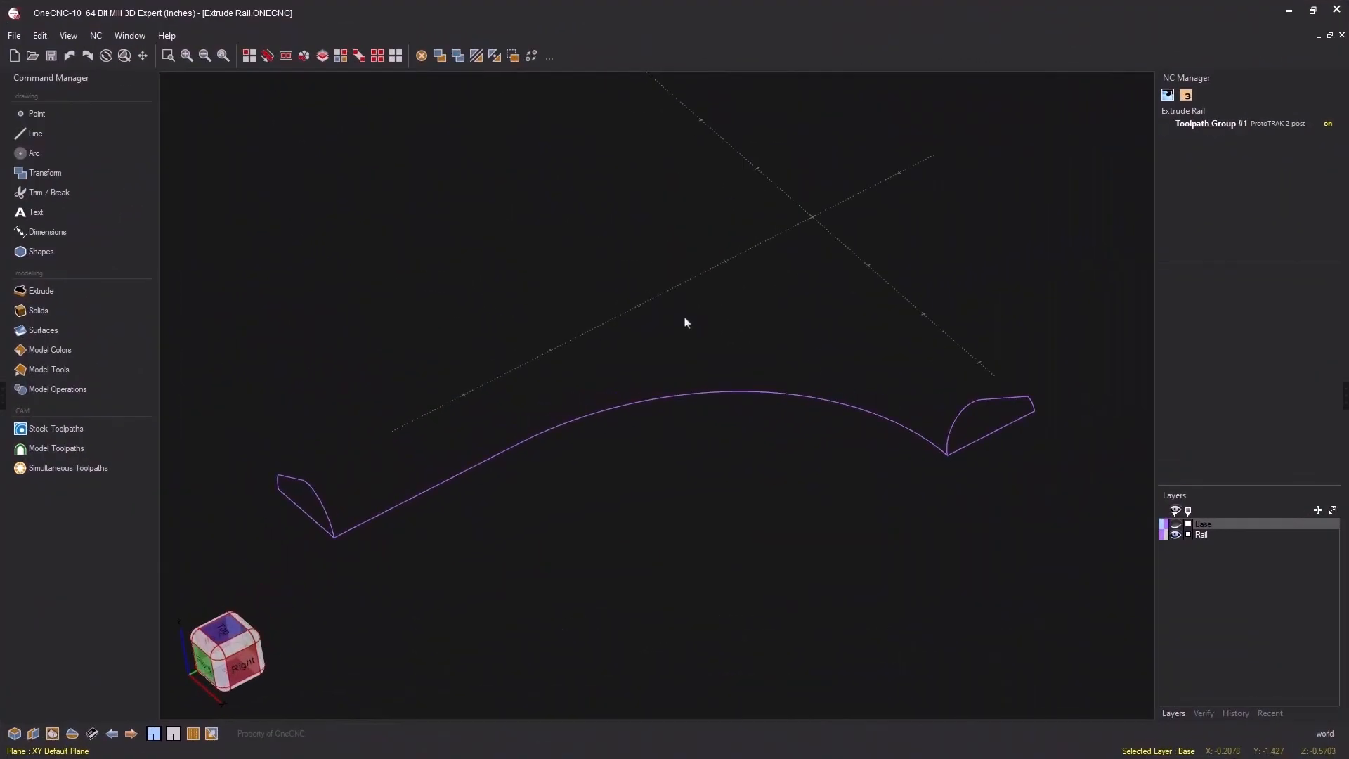
# Create a solid with Extrude one rail, using the curved path as the rail and the closed profiles at both ends
pyautogui.click(50, 292)
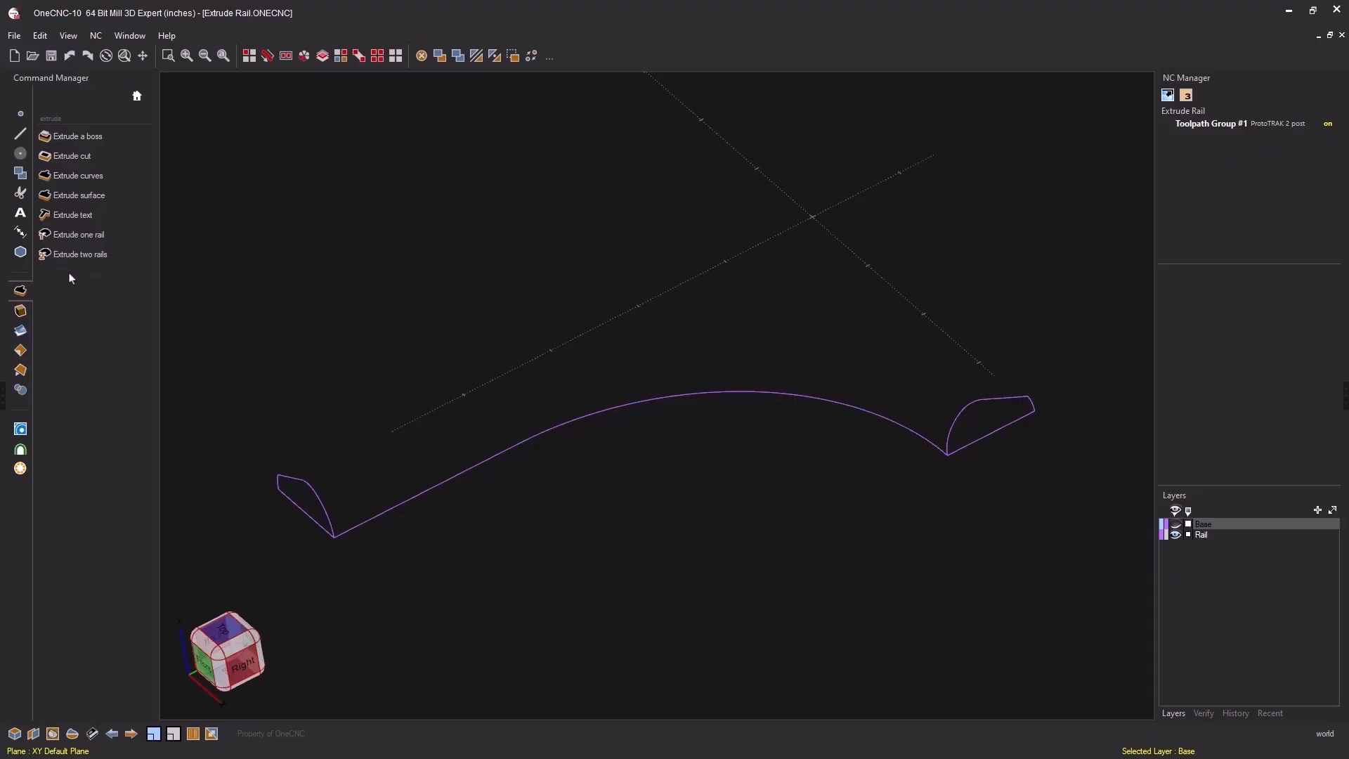
pyautogui.click(80, 236)
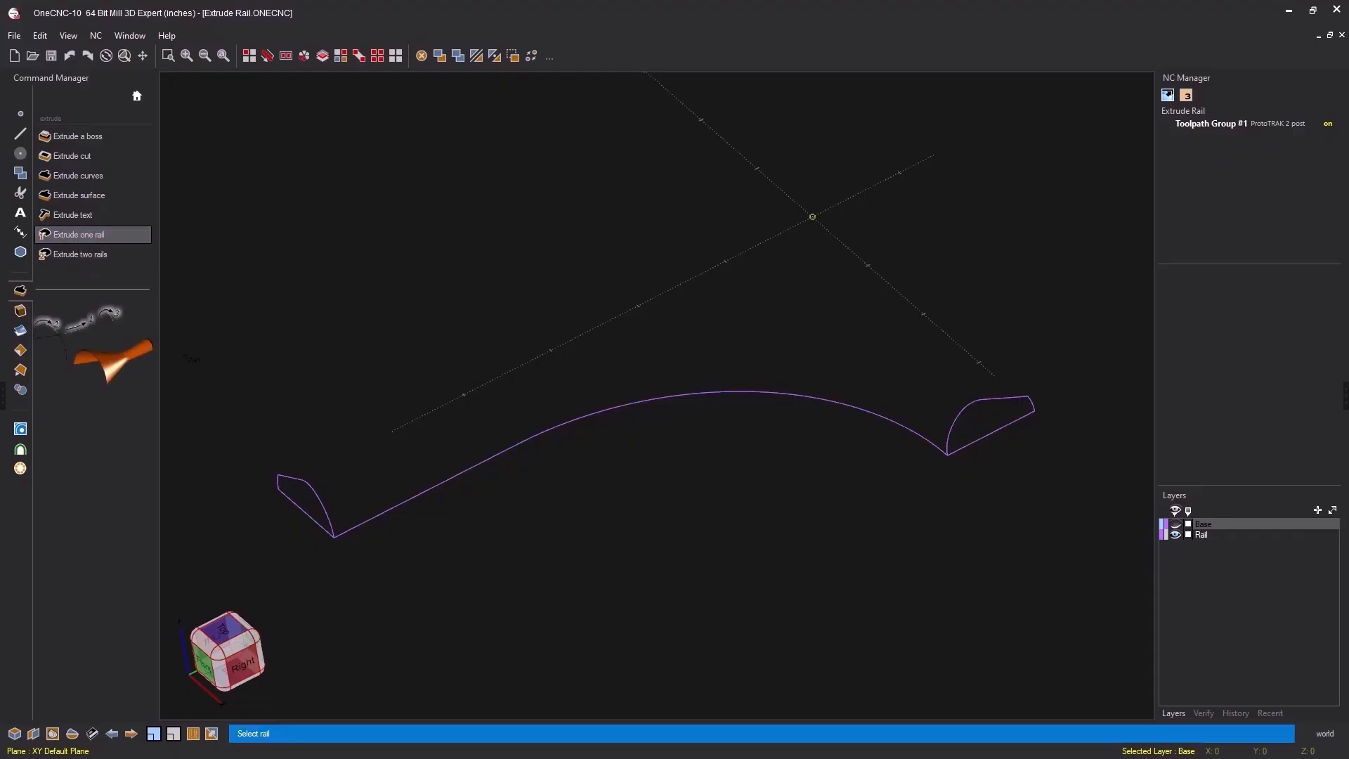
pyautogui.click(373, 518)
pyautogui.click(905, 475)
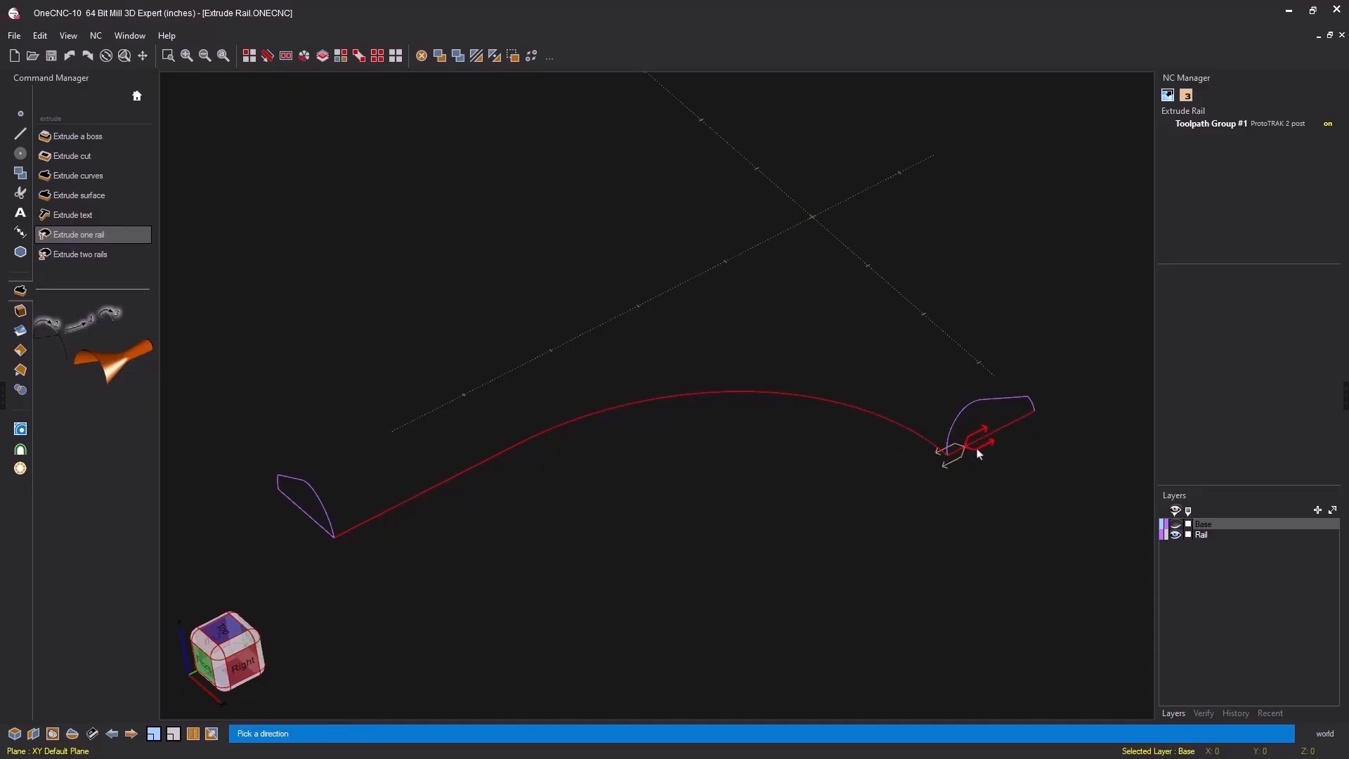
pyautogui.click(977, 443)
pyautogui.click(951, 443)
pyautogui.click(323, 529)
pyautogui.click(312, 529)
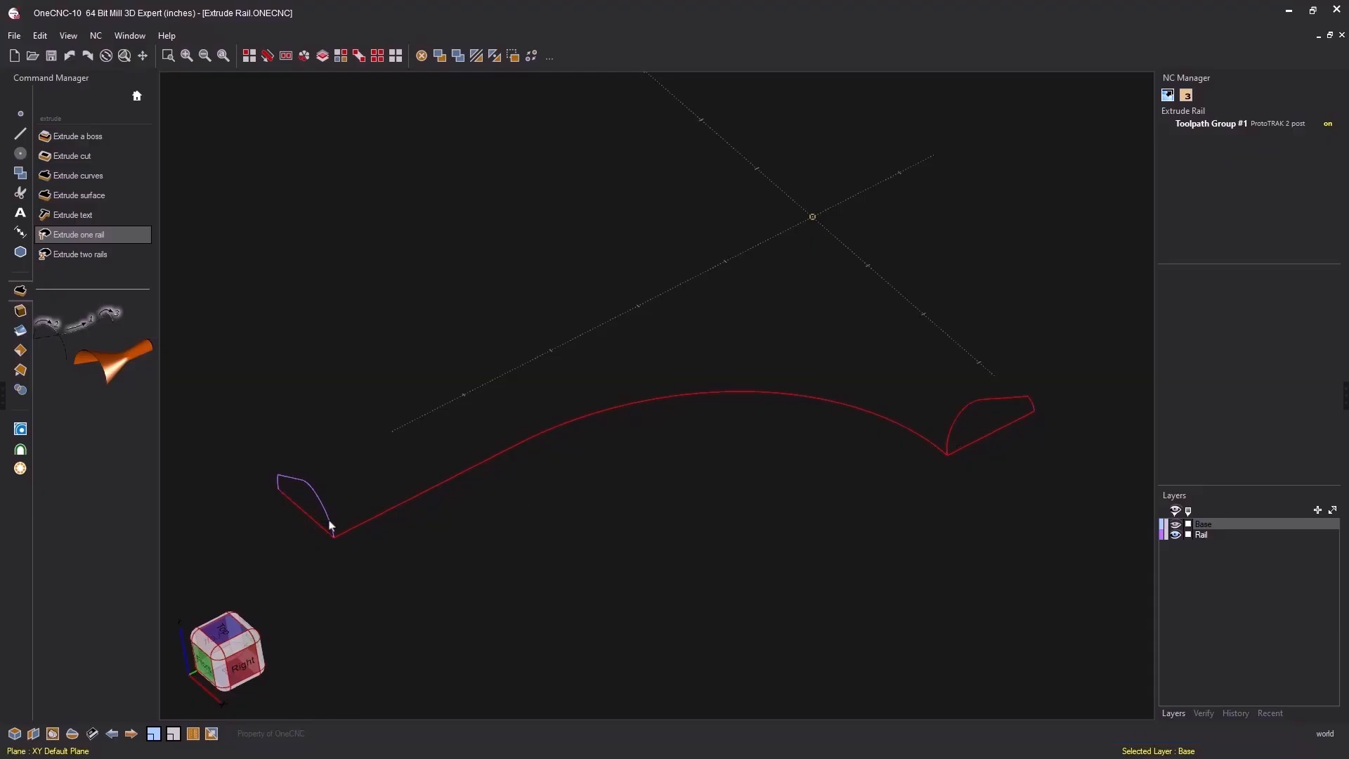
pyautogui.scroll(-1, 518, 524)
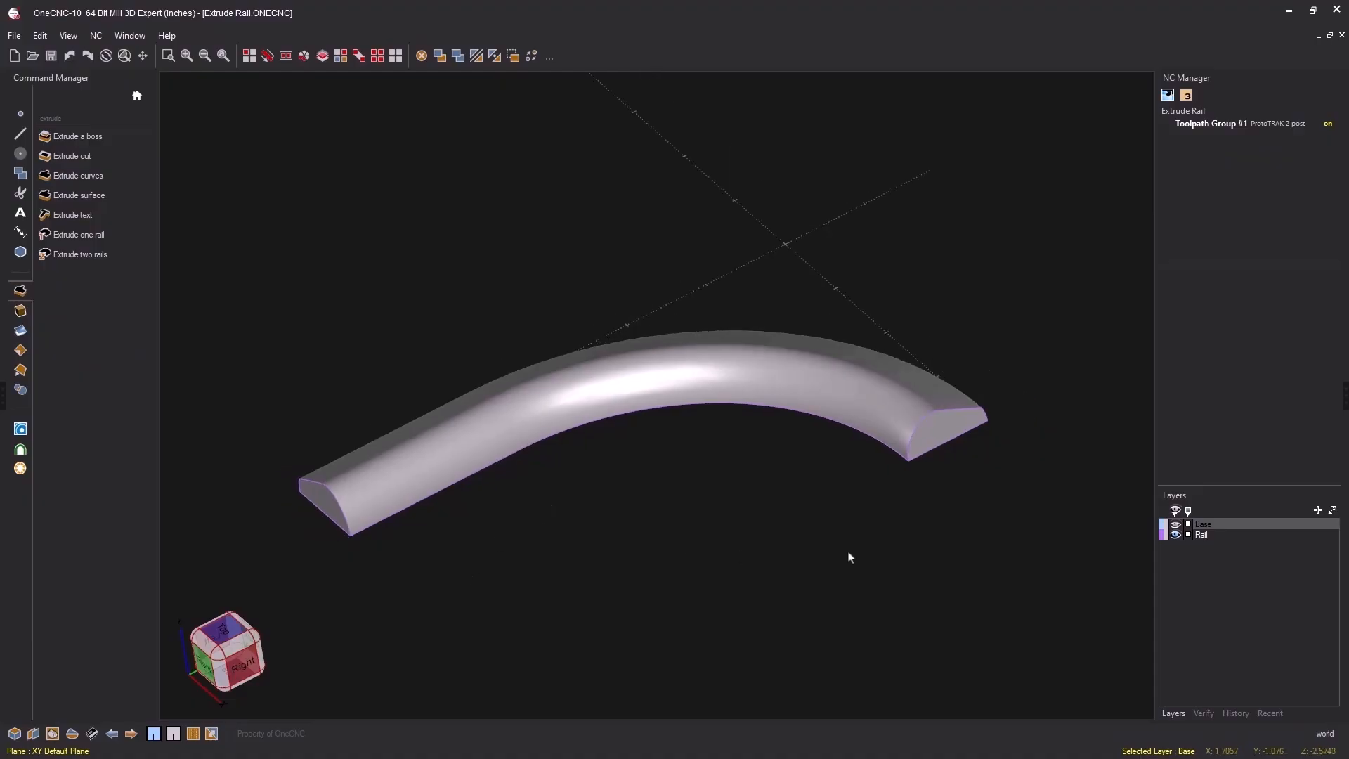
# Show the Base layer and join the base plate and the curved rail solid into one model with Union
pyautogui.click(1176, 525)
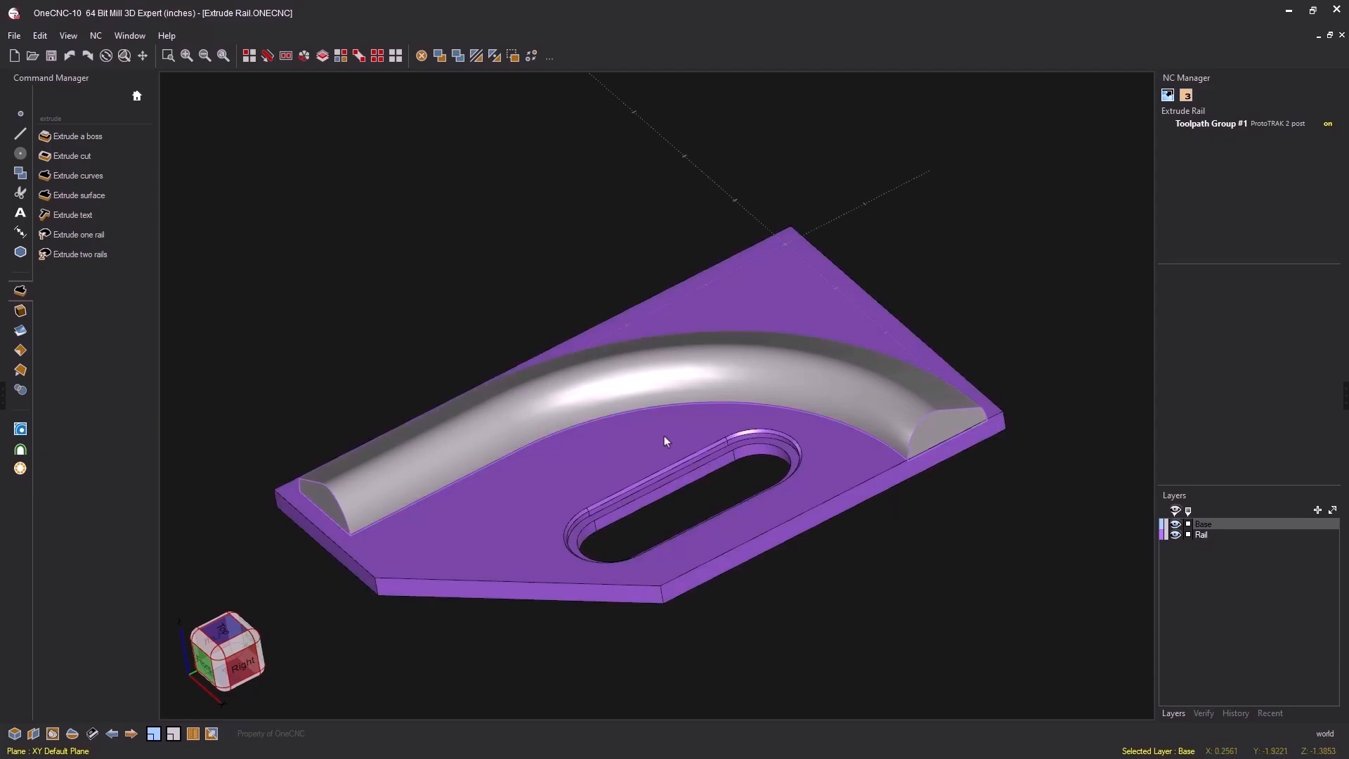
pyautogui.press('Delete')
pyautogui.click(563, 474)
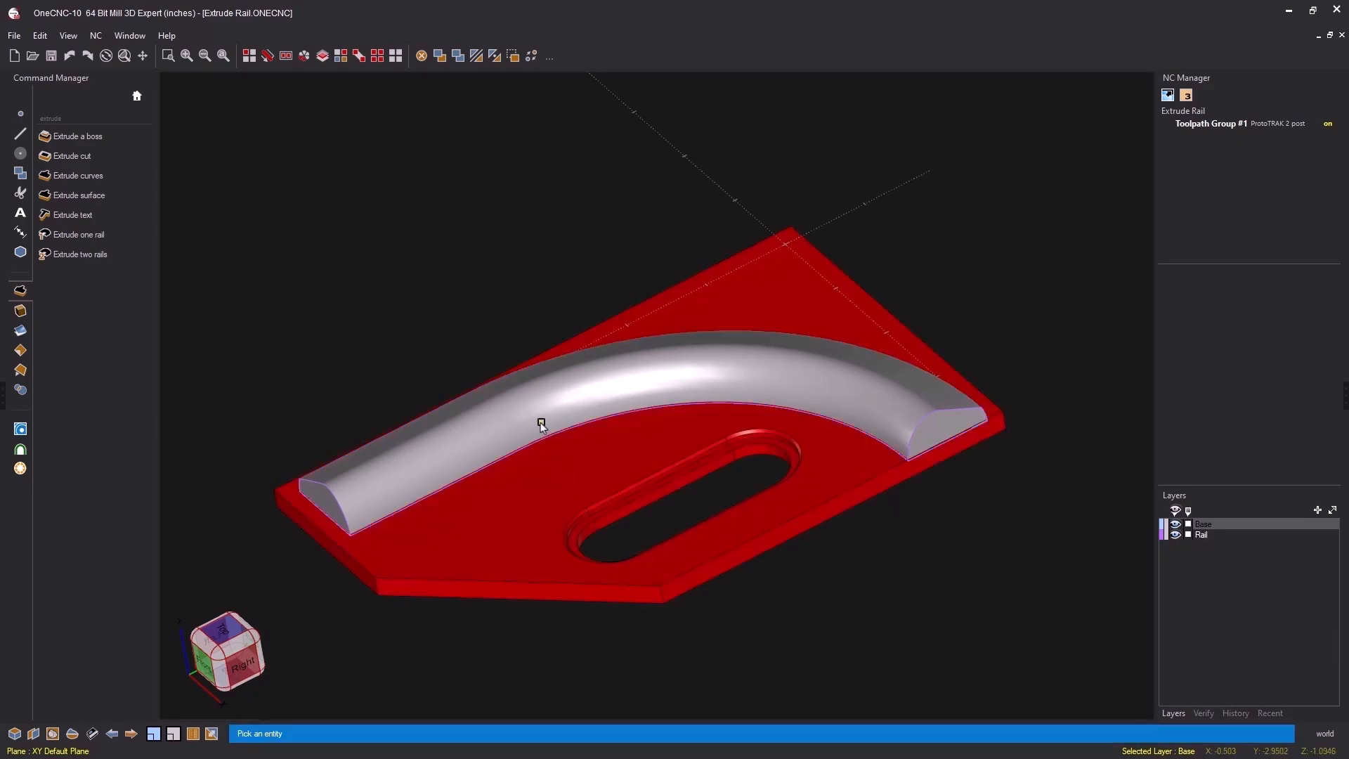
pyautogui.click(493, 426)
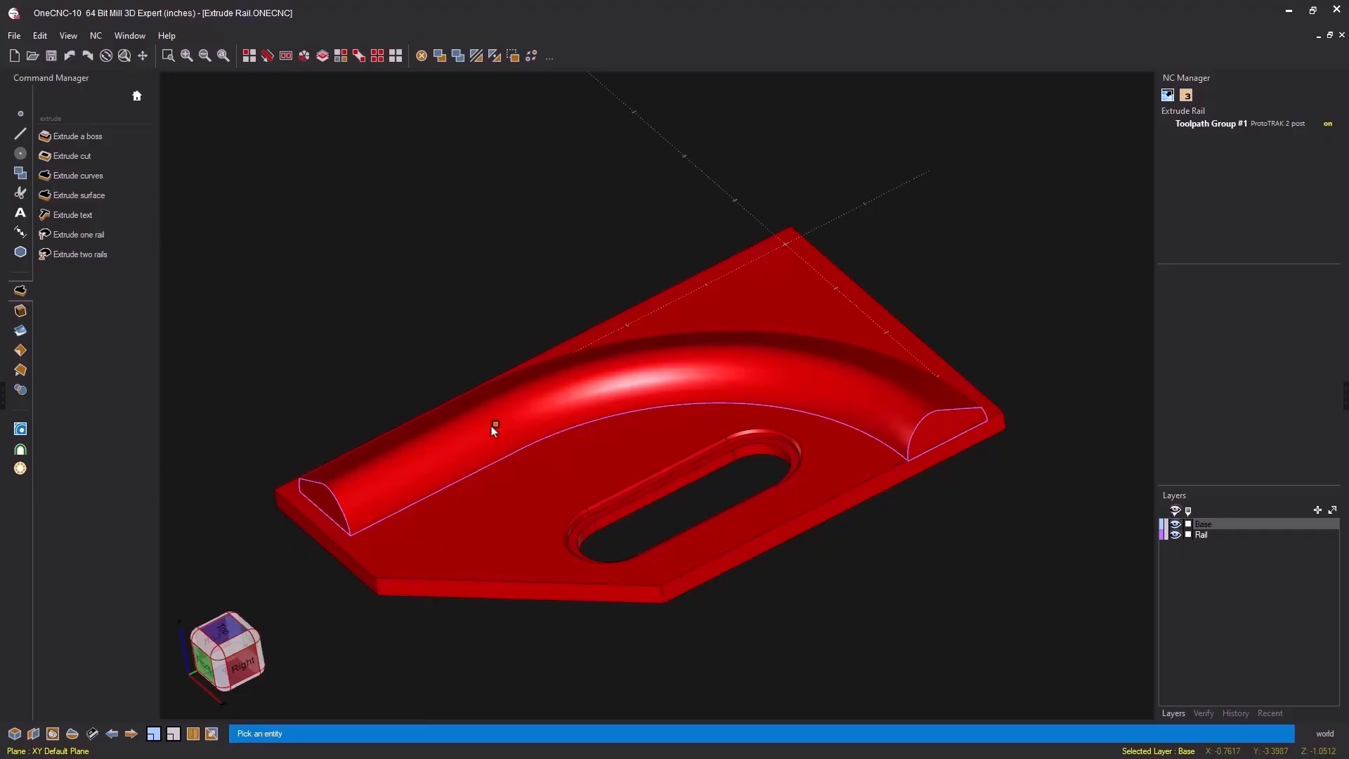
pyautogui.click(21, 390)
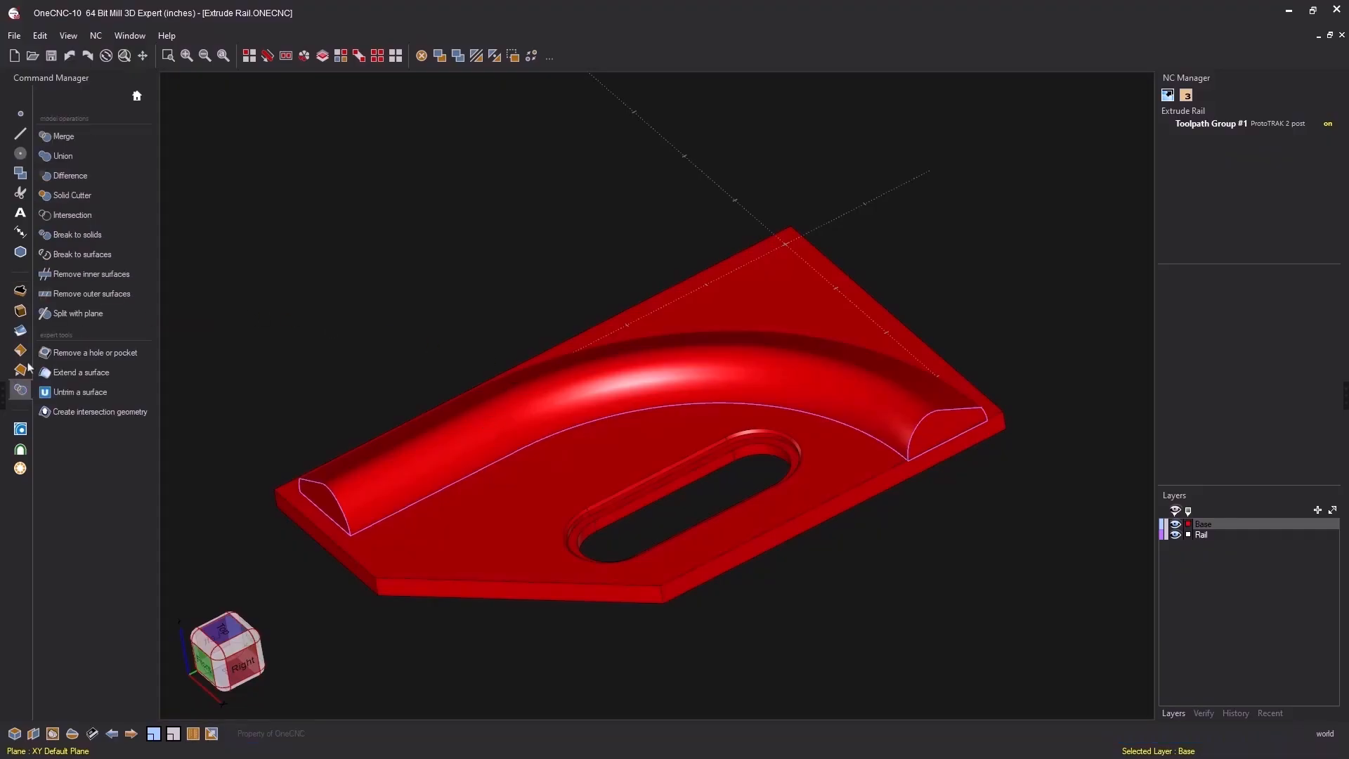
pyautogui.click(67, 163)
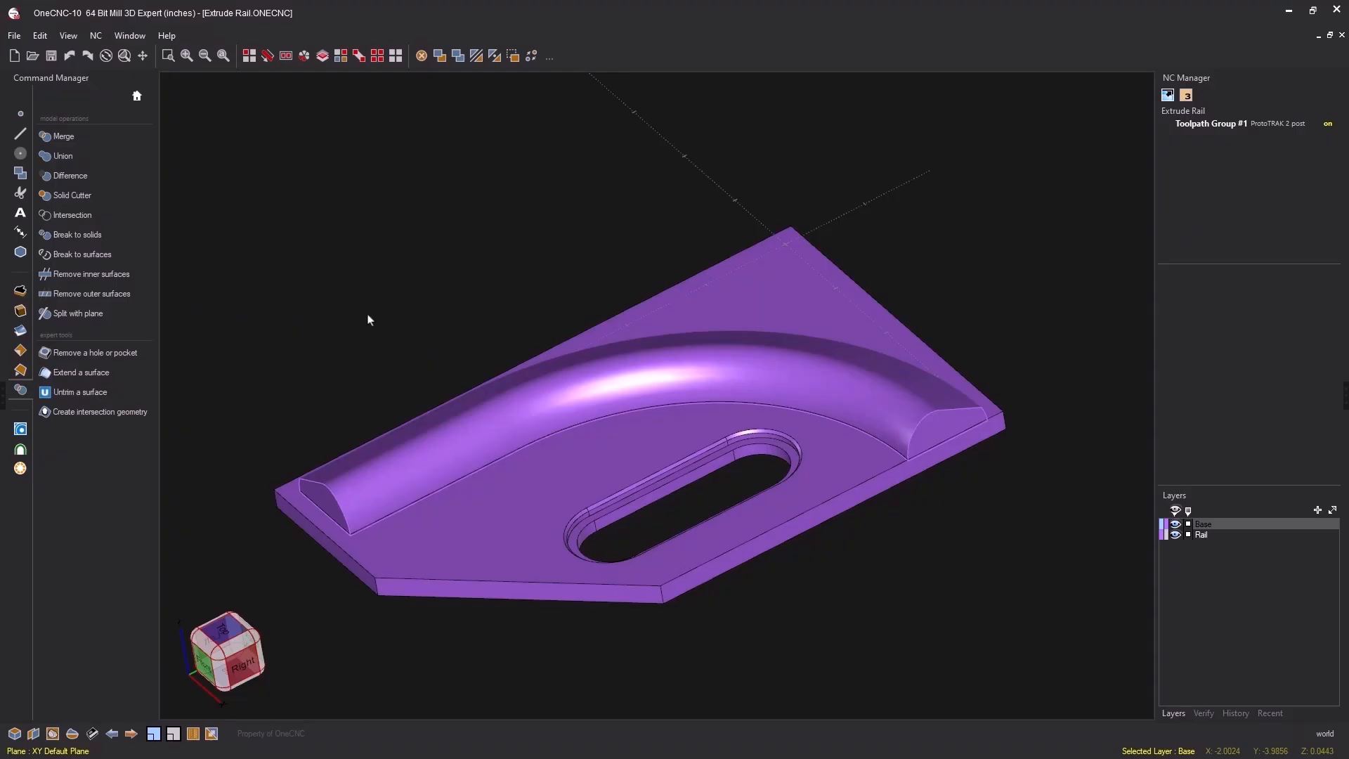
# Remove the rail path and profile curves from the Rail layer, leaving only the joined model on the Base layer displayed
pyautogui.click(372, 327)
pyautogui.moveTo(542, 508); pyautogui.dragTo(545, 495, button='middle')
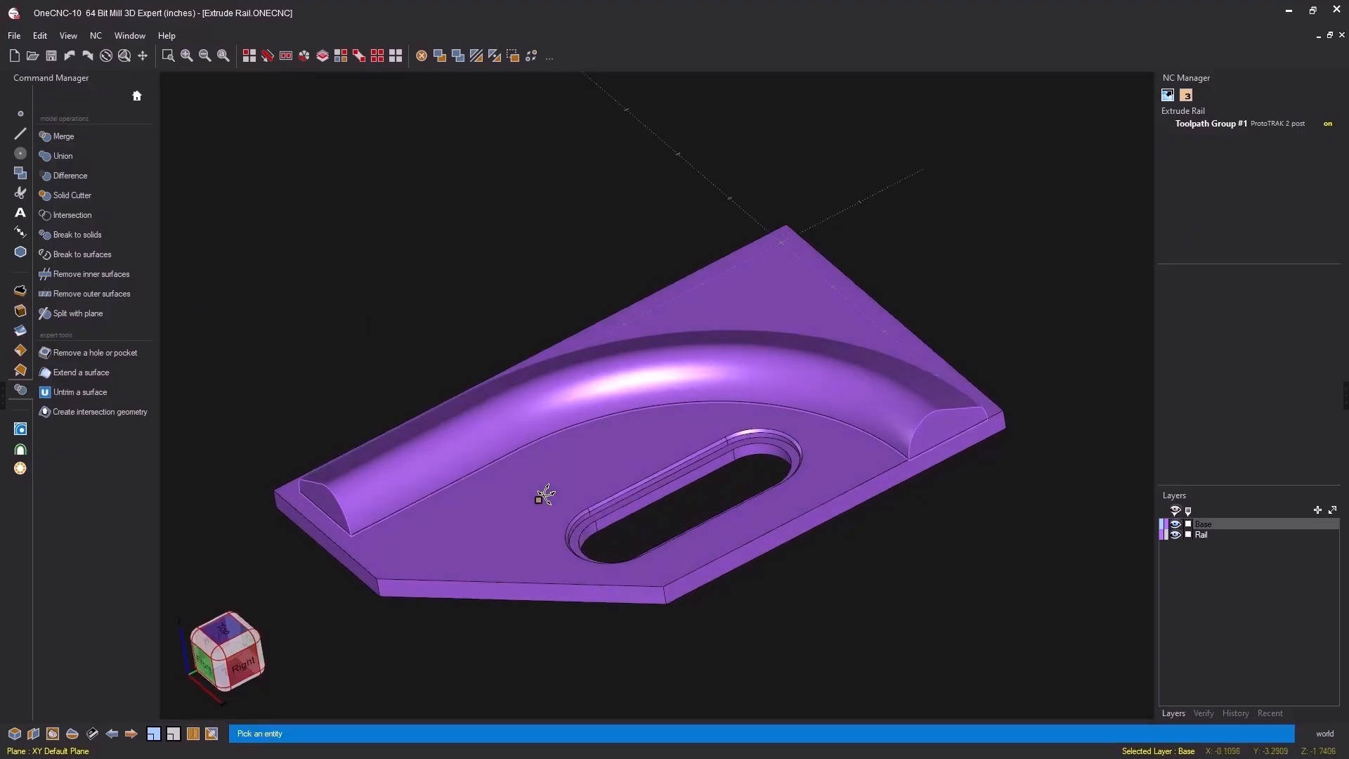
pyautogui.click(551, 499)
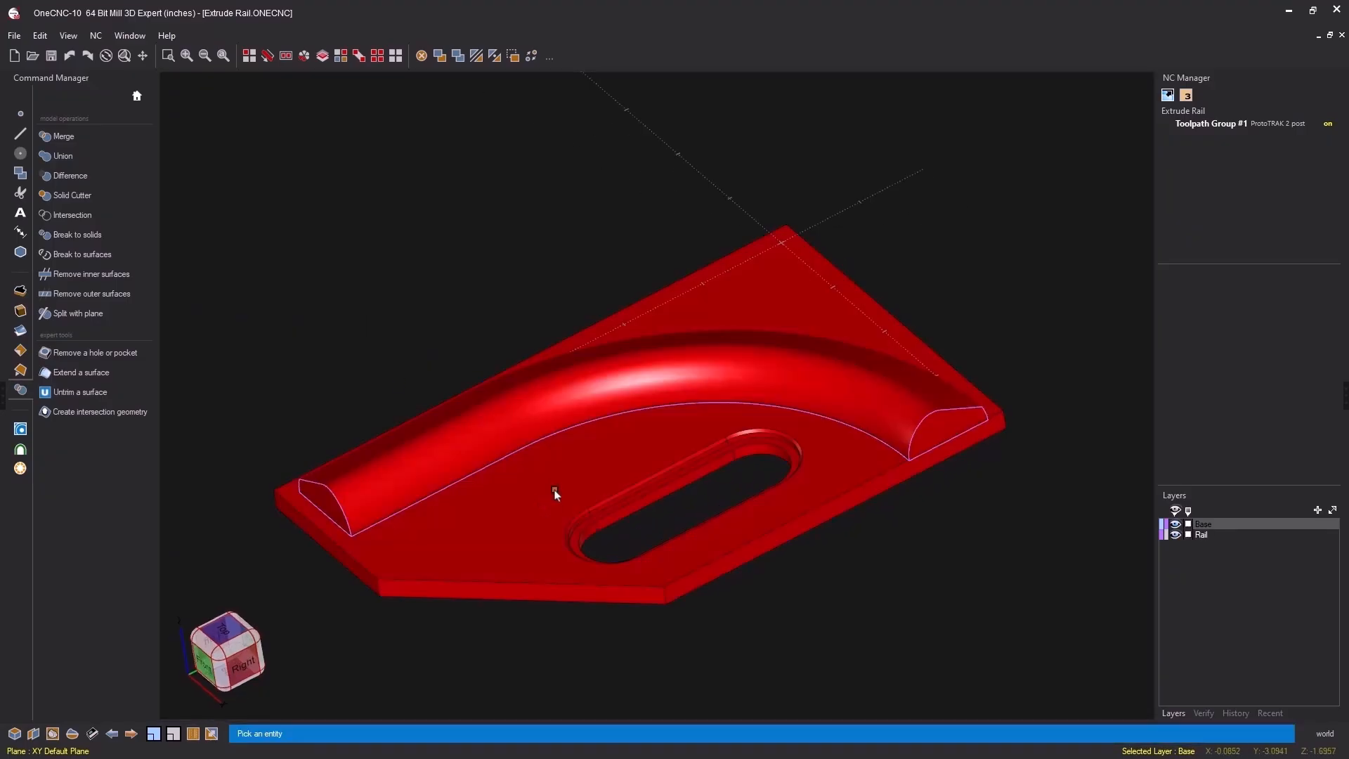
pyautogui.click(555, 491)
pyautogui.click(549, 509)
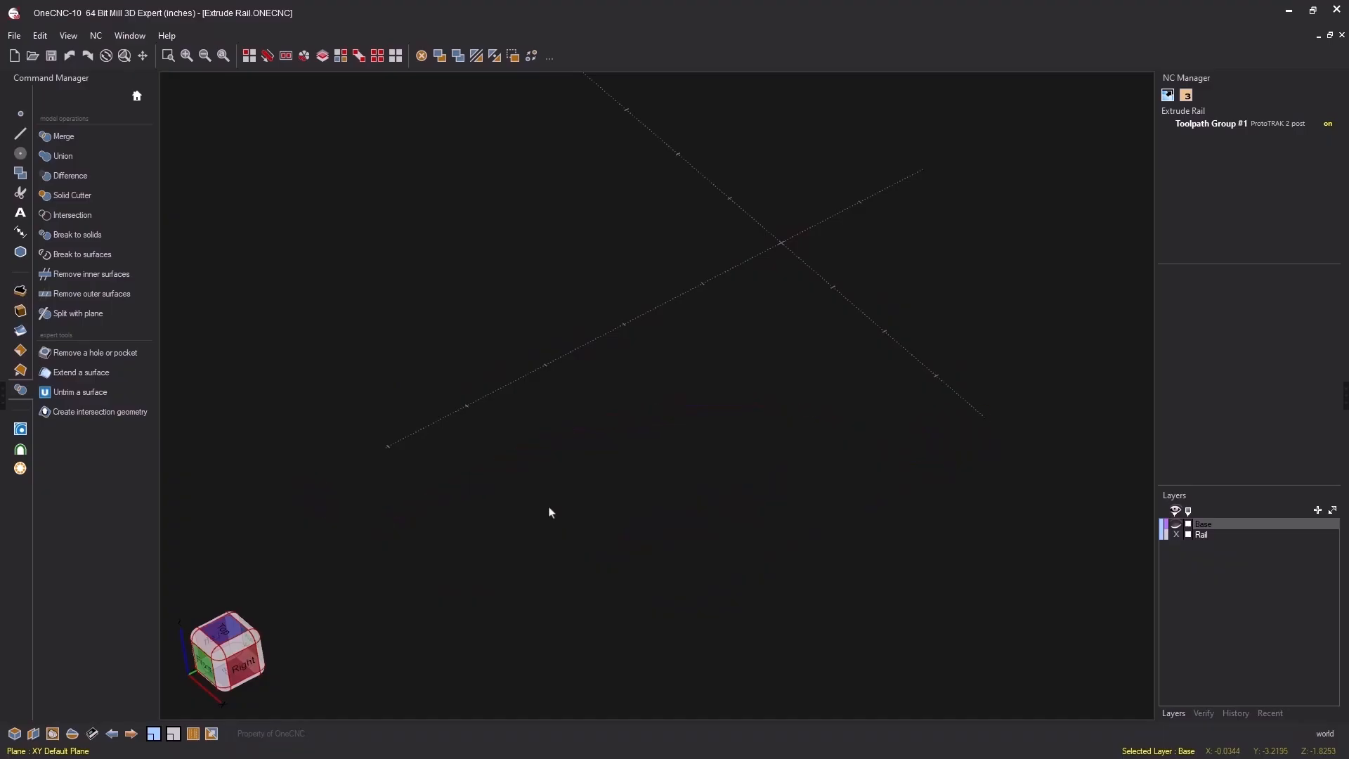
pyautogui.click(1176, 525)
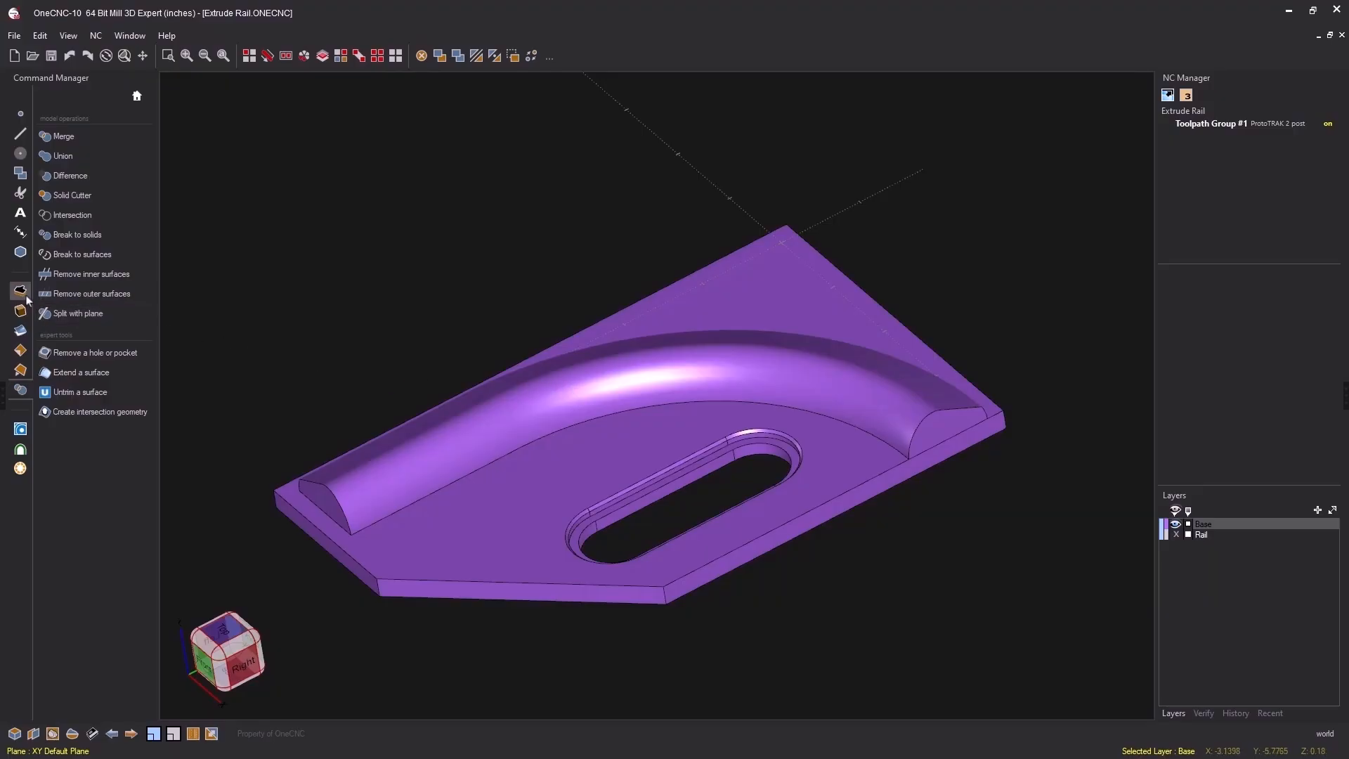
# Apply a 0.125 Standard Fillet to the two long curved edges where the rail meets the base plate
pyautogui.click(20, 370)
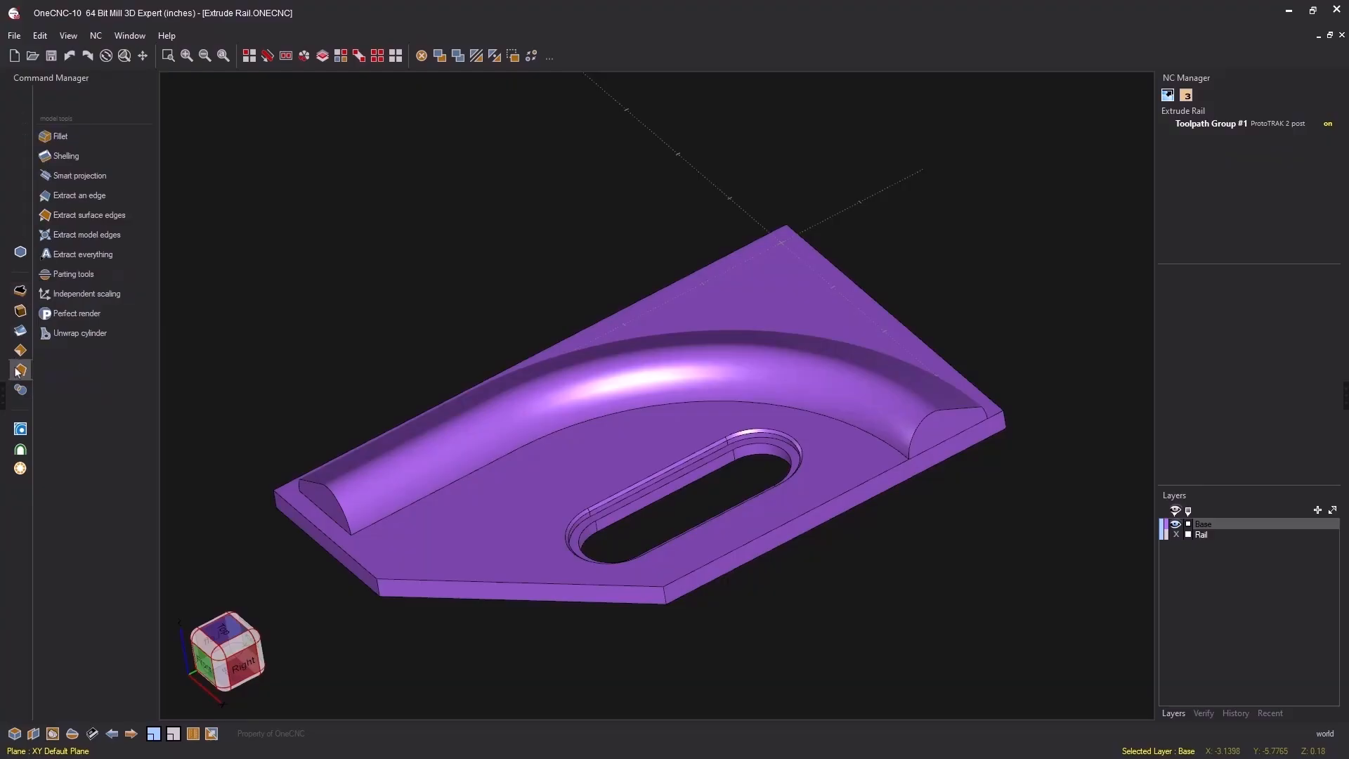
pyautogui.click(80, 142)
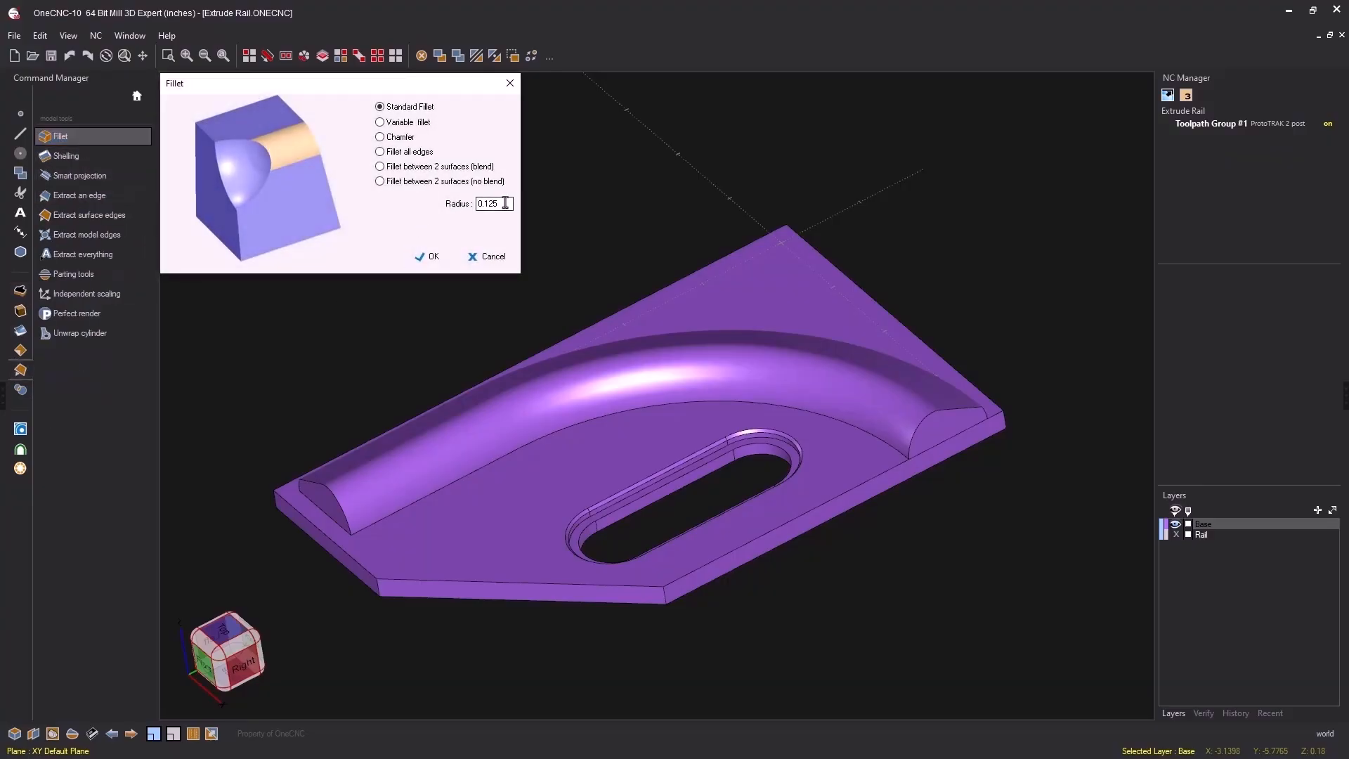
pyautogui.click(430, 256)
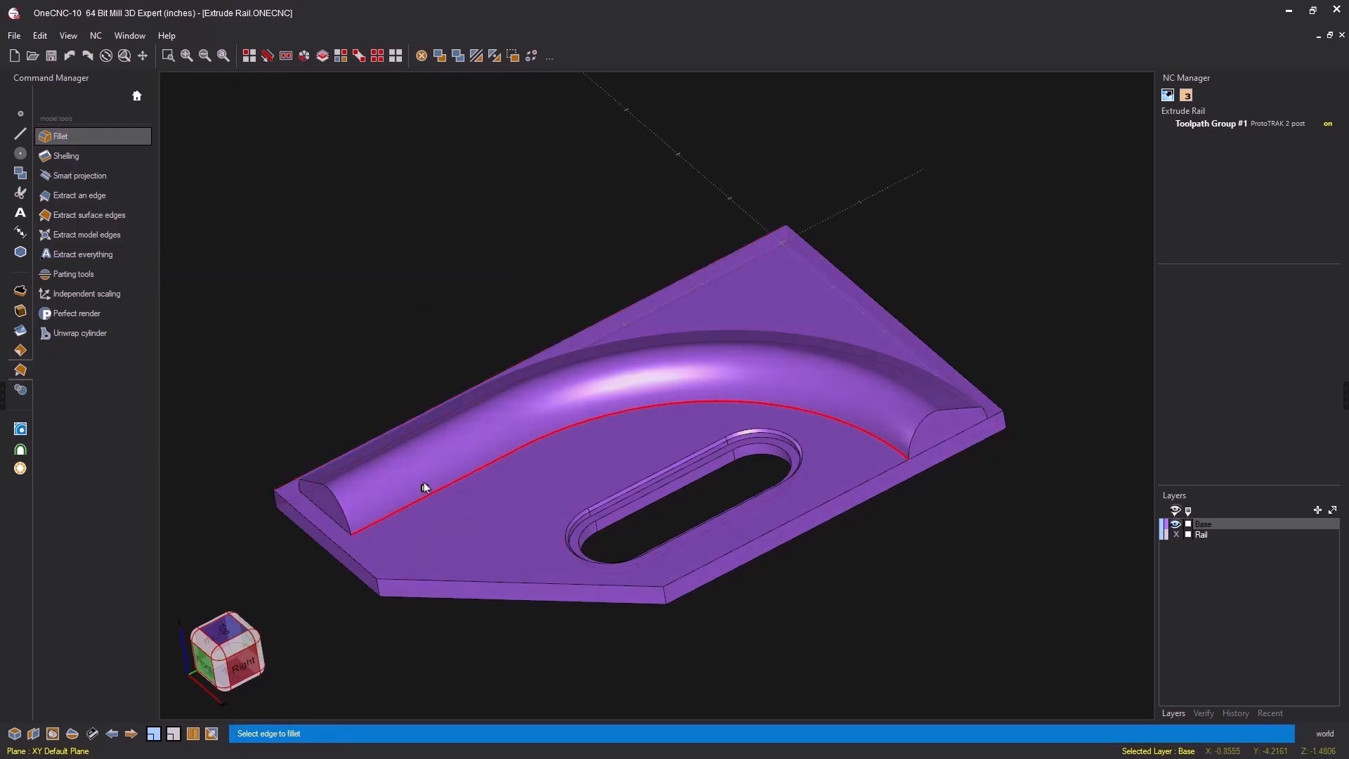
pyautogui.moveTo(424, 485); pyautogui.dragTo(538, 582, button='middle')
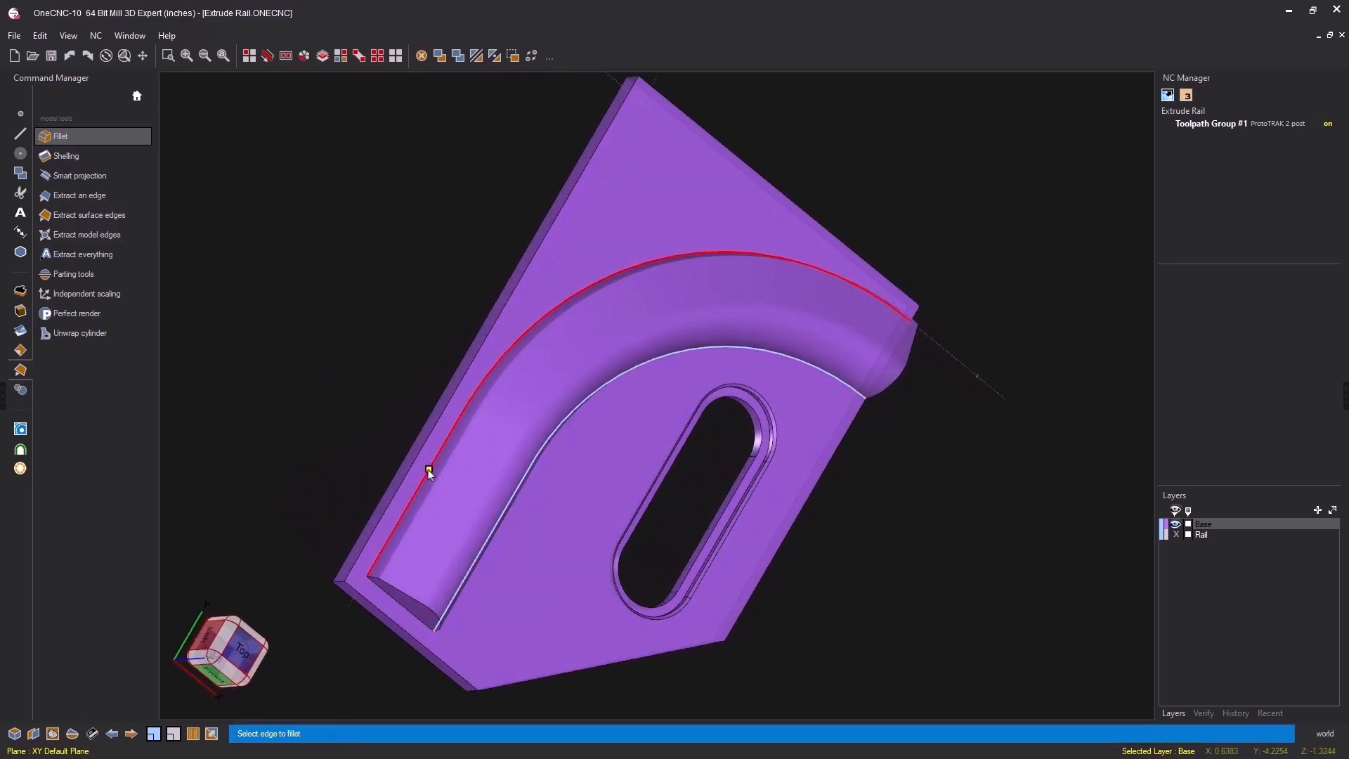
pyautogui.click(426, 463)
pyautogui.rightClick(330, 328)
pyautogui.moveTo(651, 557); pyautogui.dragTo(553, 441, button='middle')
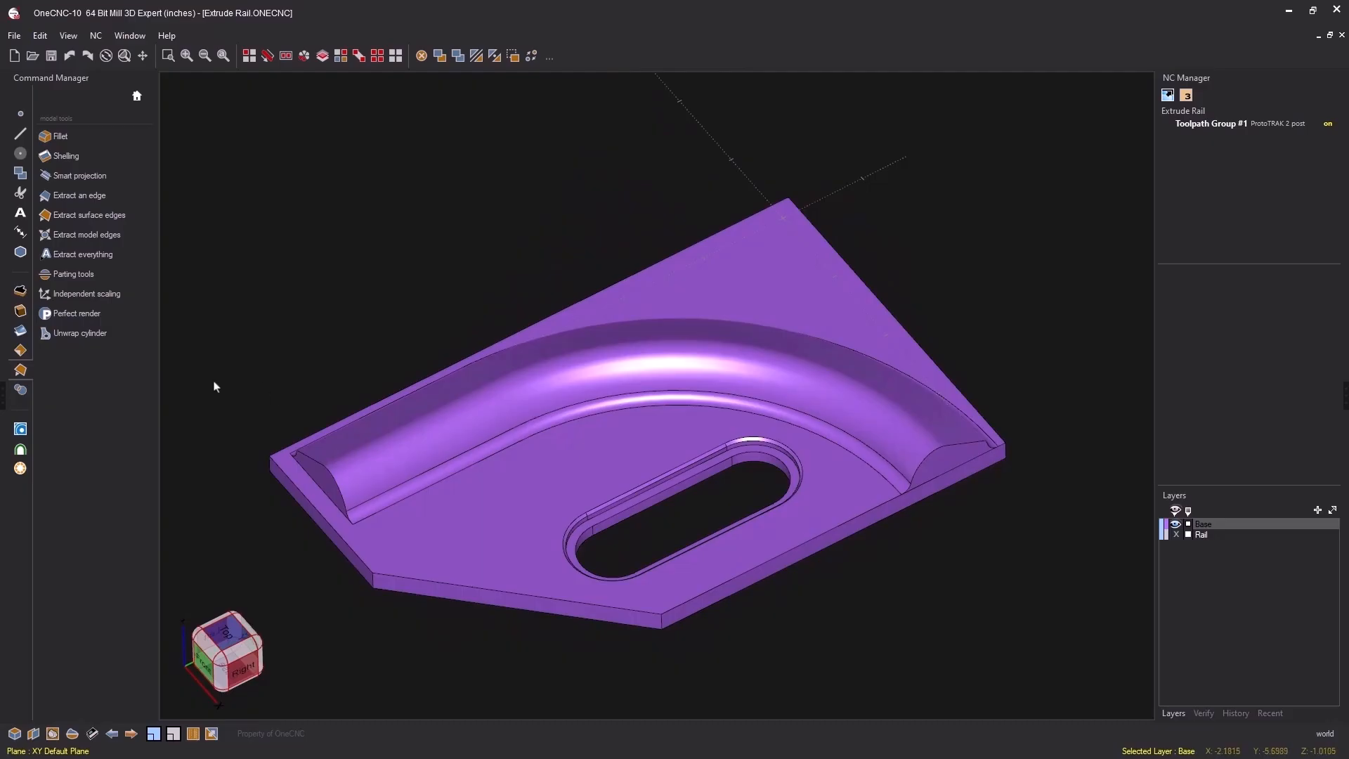
pyautogui.click(20, 291)
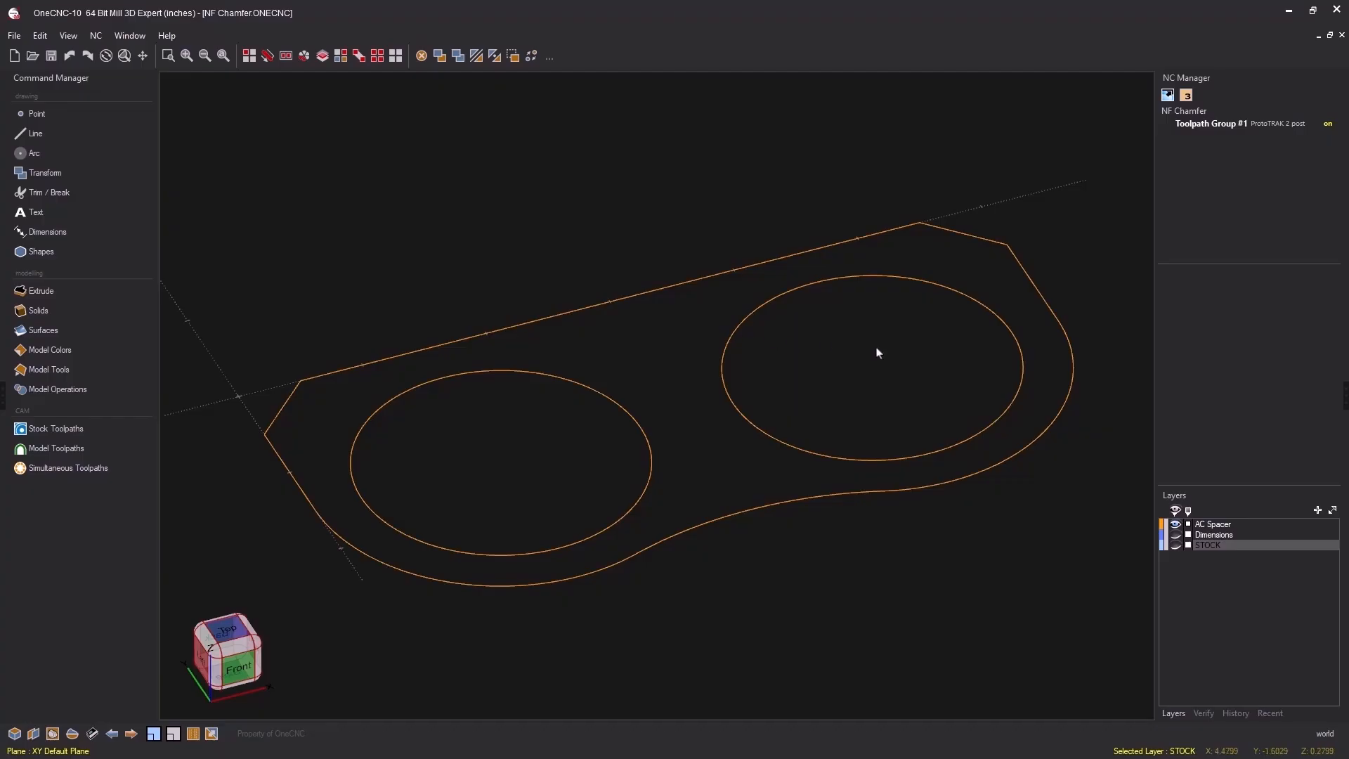
# Show the Dimensions layer to examine the chamfer's width and angle at the outer profile, and hide it again
pyautogui.moveTo(876, 352); pyautogui.dragTo(625, 378, button='middle')
pyautogui.scroll(5, 735, 370)
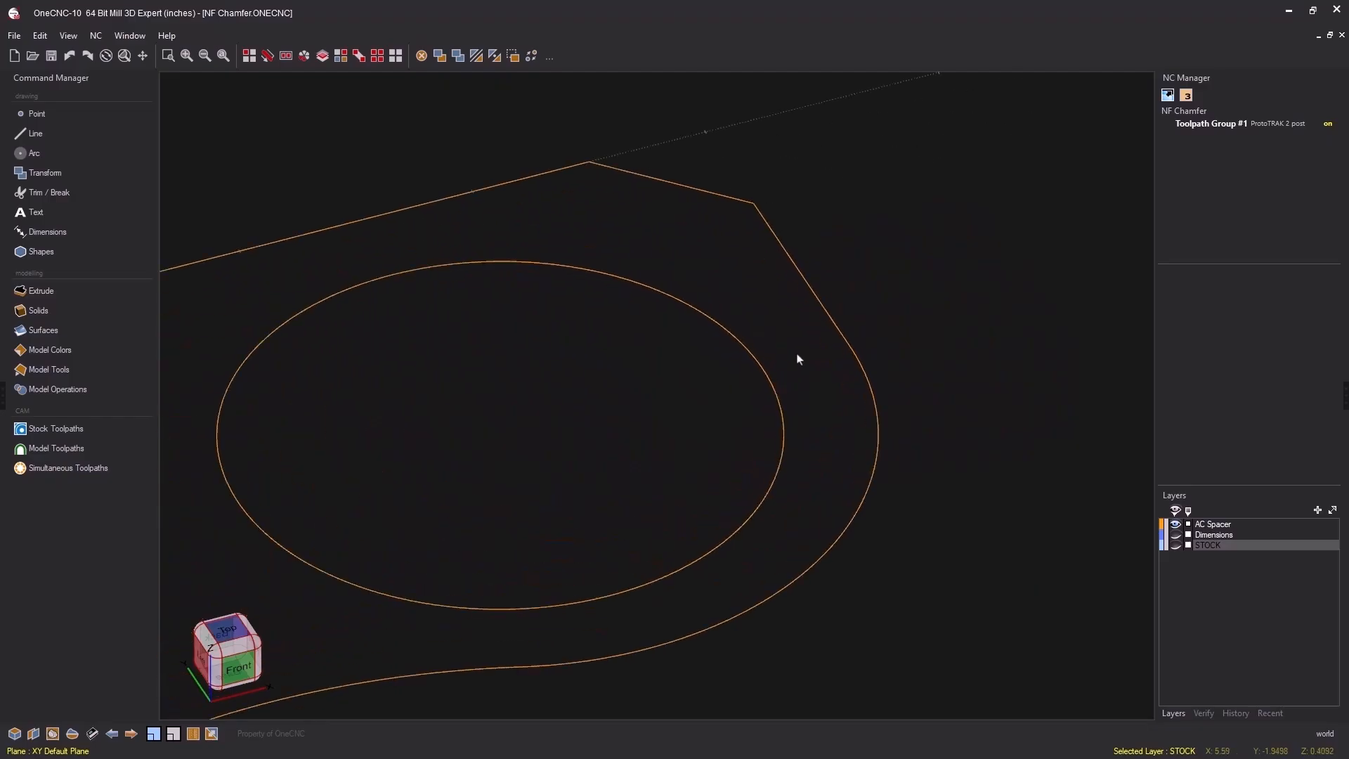
pyautogui.click(1175, 535)
pyautogui.scroll(3, 837, 386)
pyautogui.moveTo(777, 364); pyautogui.dragTo(850, 355, button='middle')
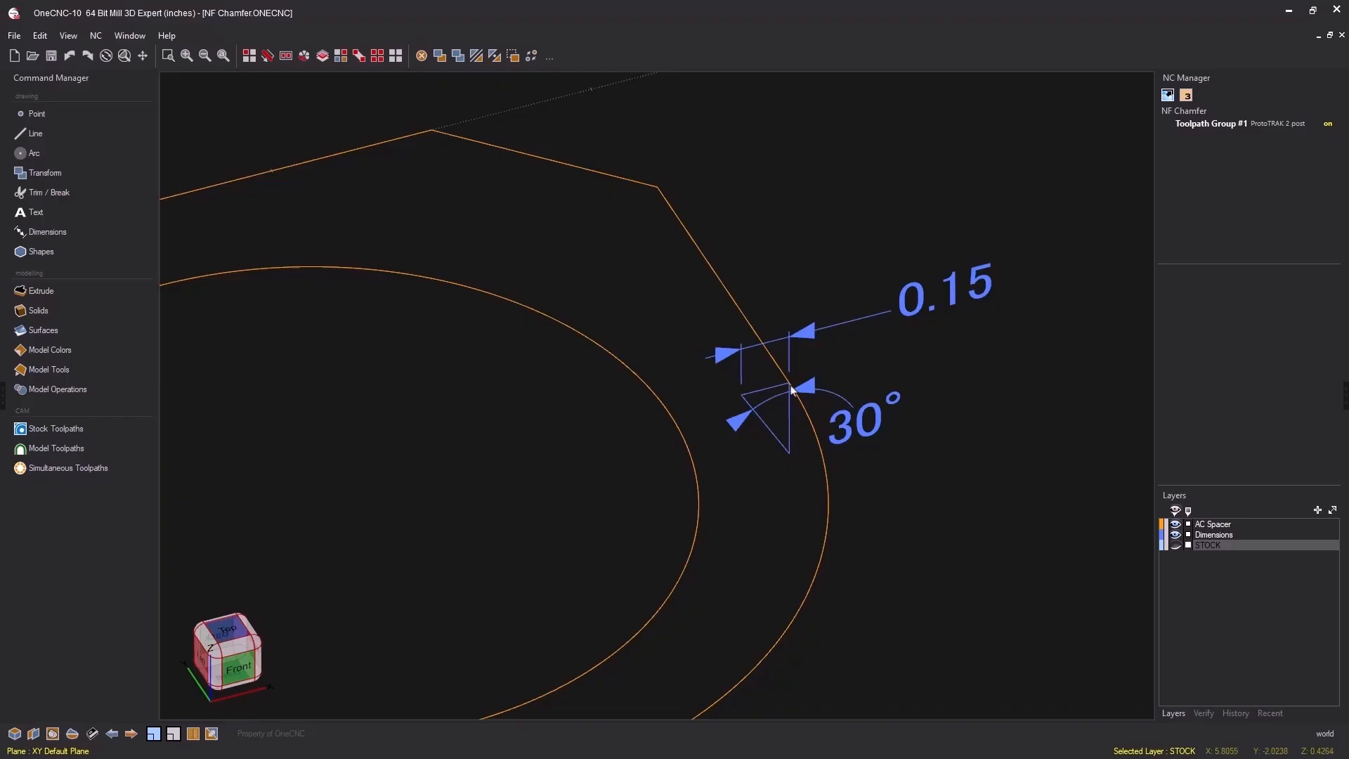
pyautogui.click(1175, 536)
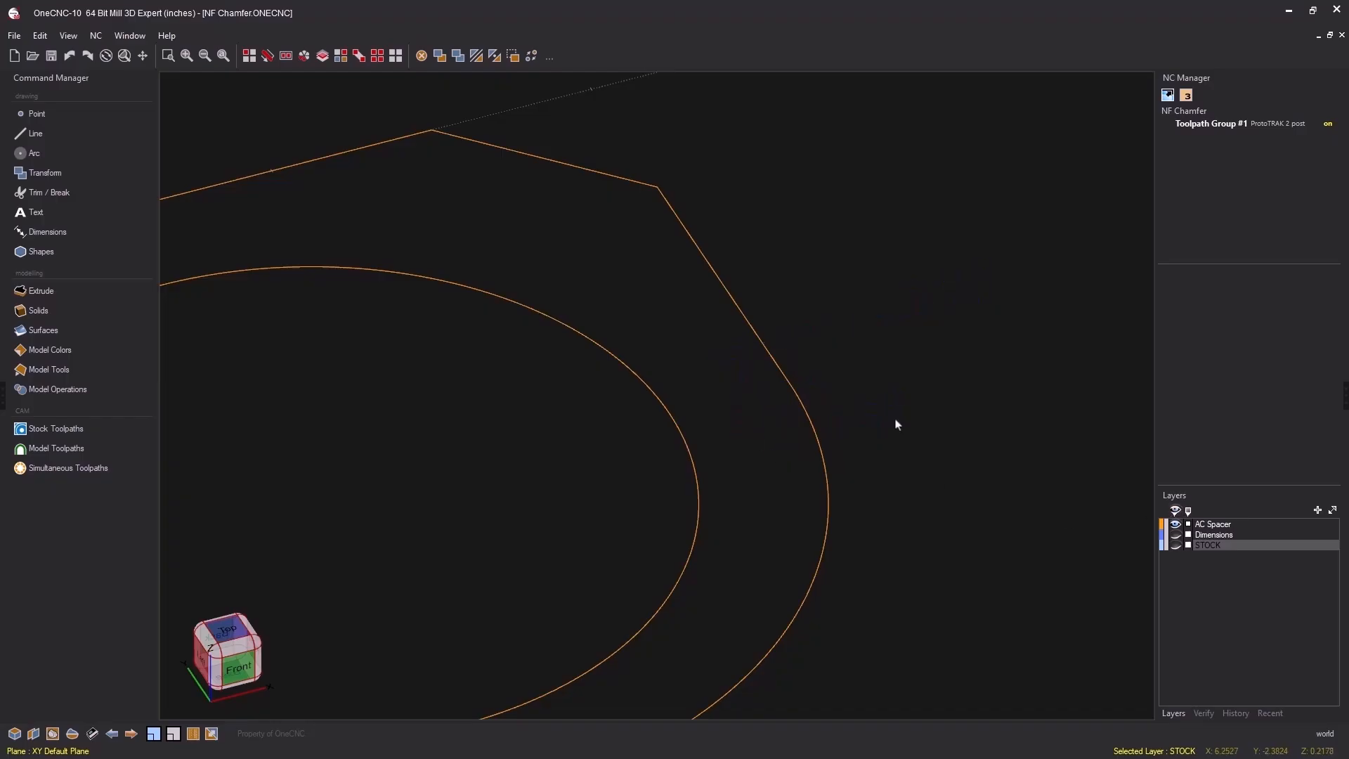
pyautogui.scroll(-6, 893, 424)
pyautogui.moveTo(810, 440); pyautogui.dragTo(1003, 348, button='middle')
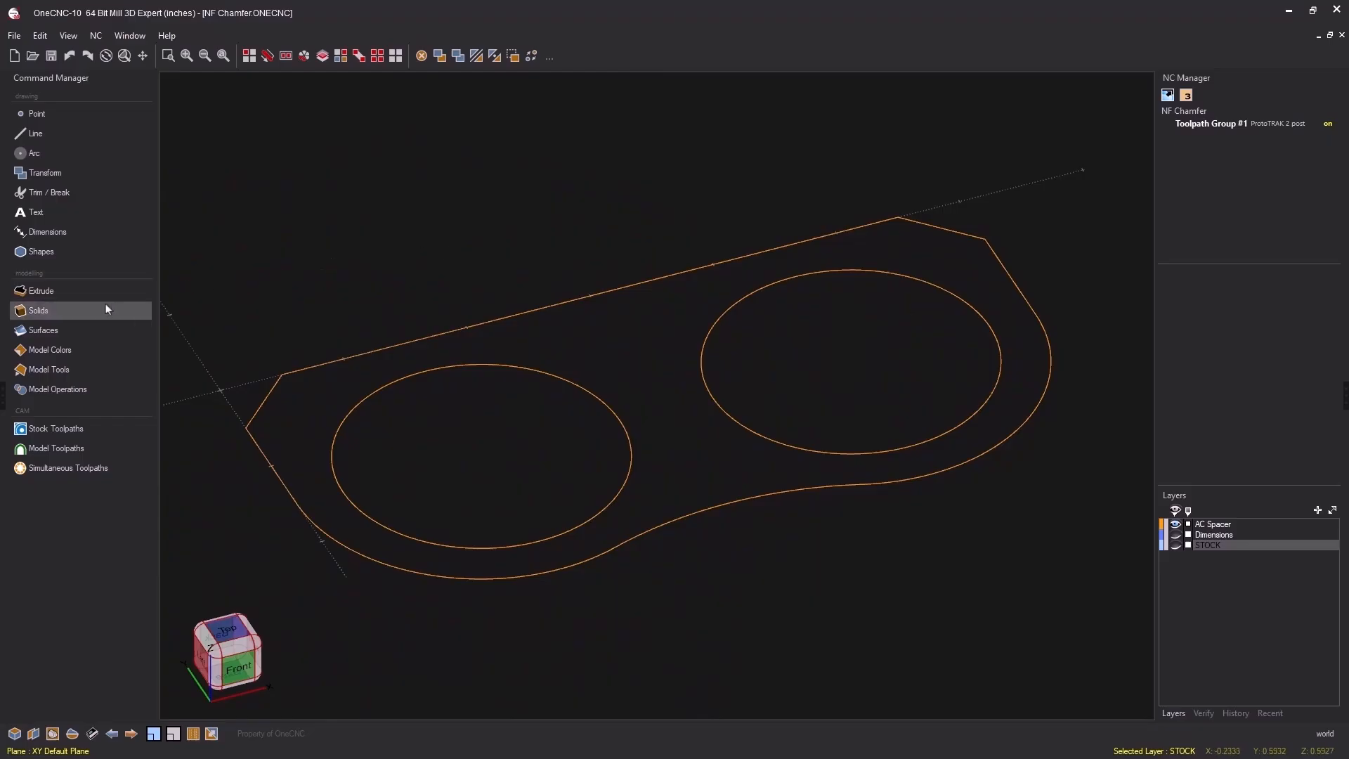
# Start a Chamfer edge toolpath on the curved part of the outer profile, chained from one slanted side edge to the other
pyautogui.click(85, 426)
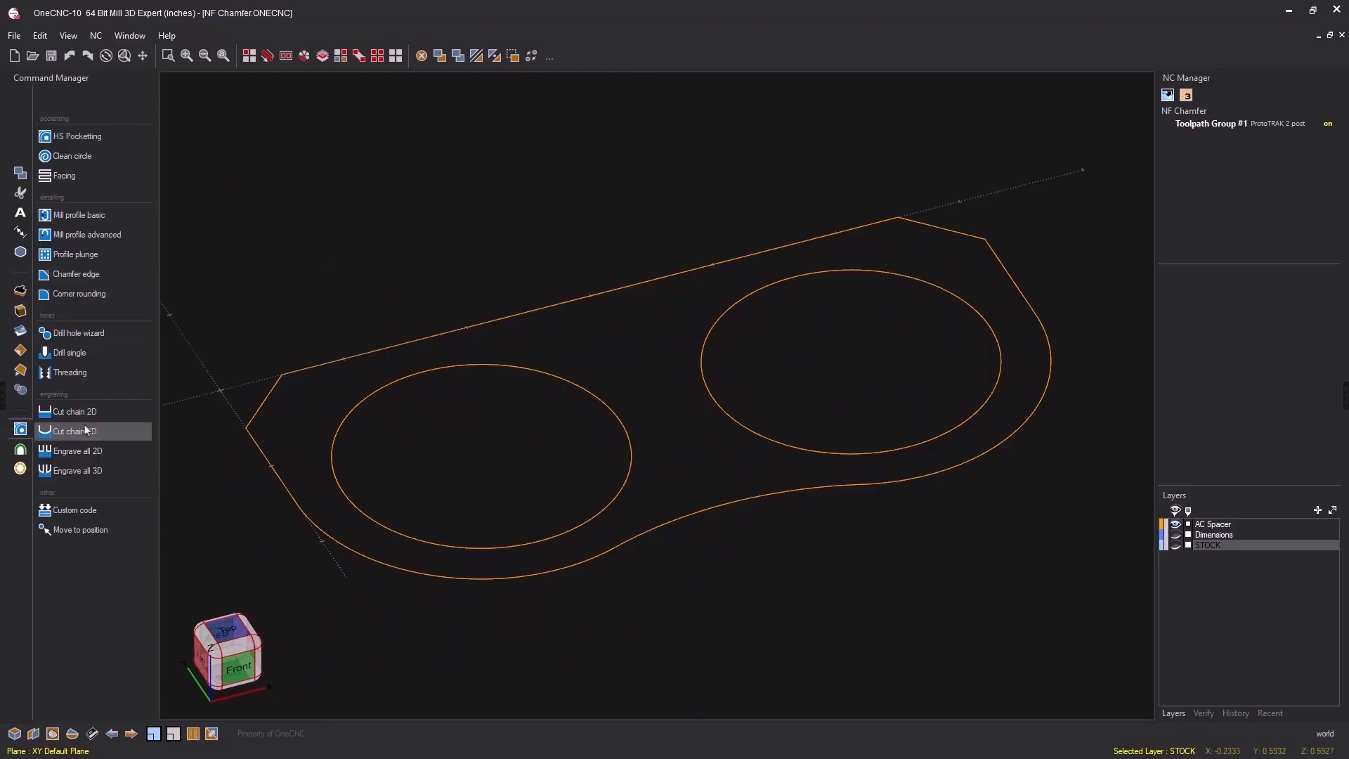
pyautogui.click(79, 274)
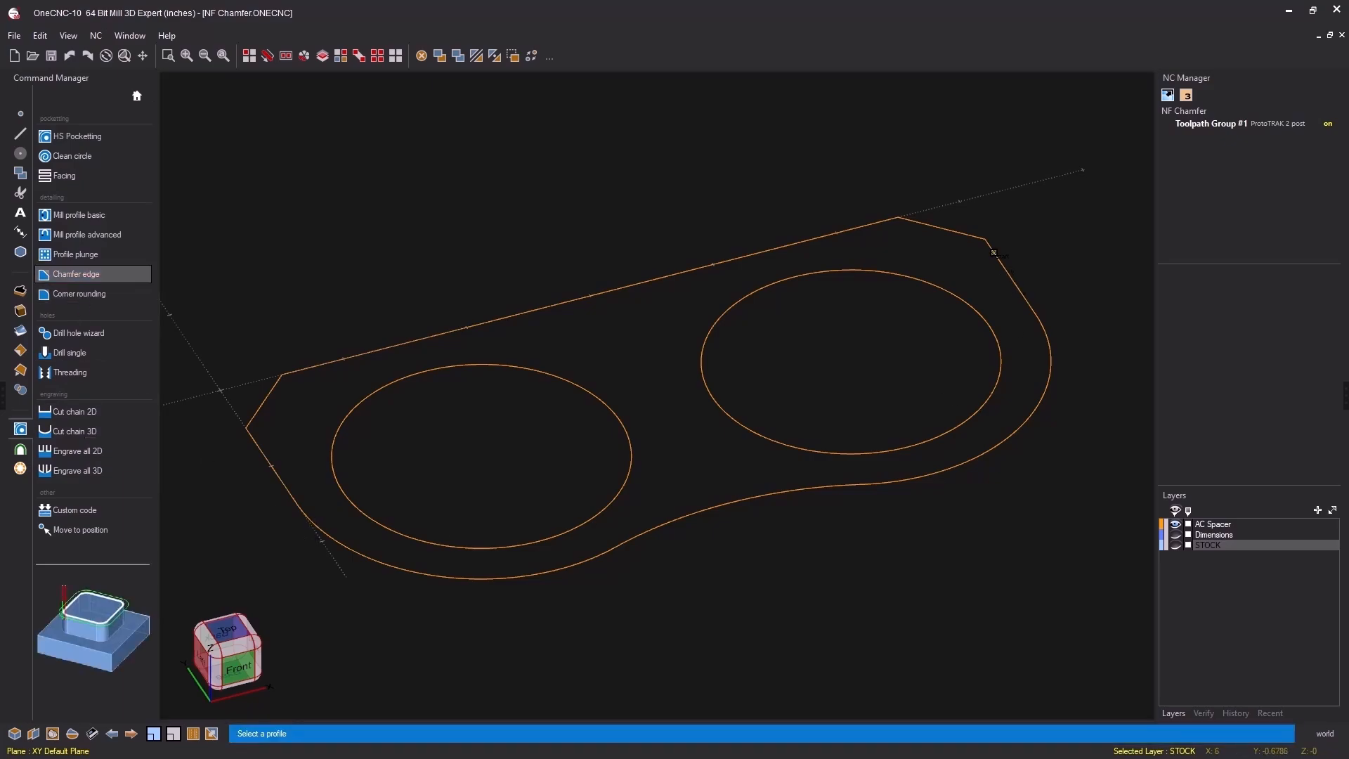
pyautogui.click(1002, 261)
pyautogui.click(259, 447)
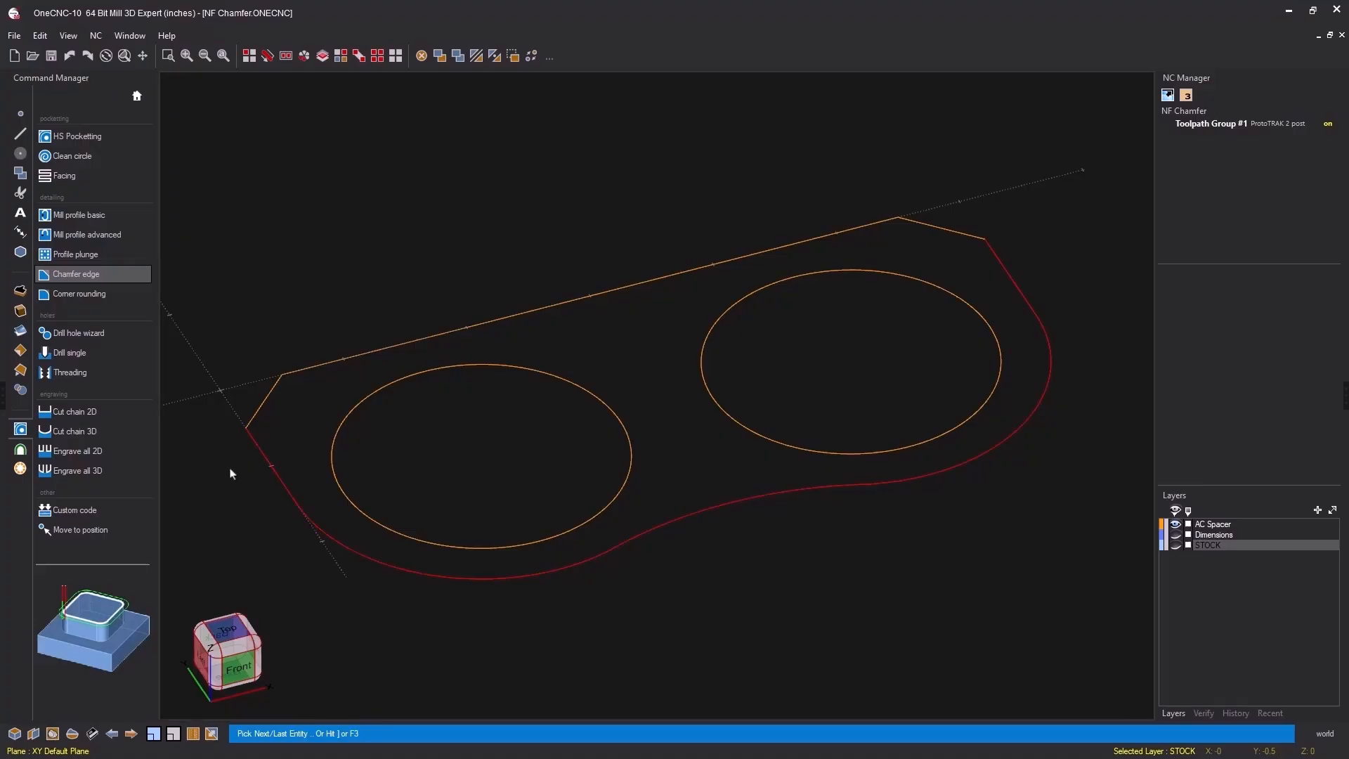
pyautogui.press('F3')
pyautogui.moveTo(530, 112); pyautogui.dragTo(370, 92)
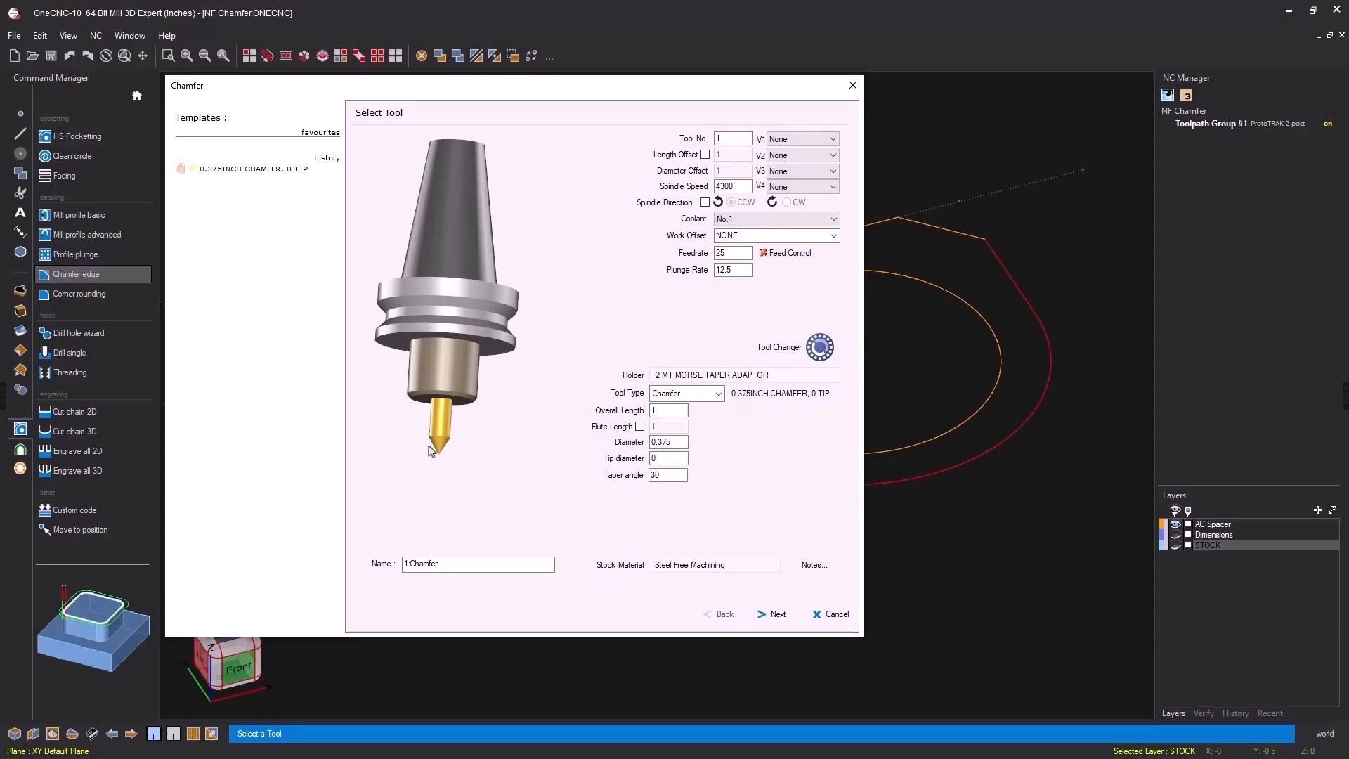
# Accept the 0.375 inch, 30° chamfer tool and its clearances, and use a chamfer width of 0.15 with Normal geometry position
pyautogui.click(782, 617)
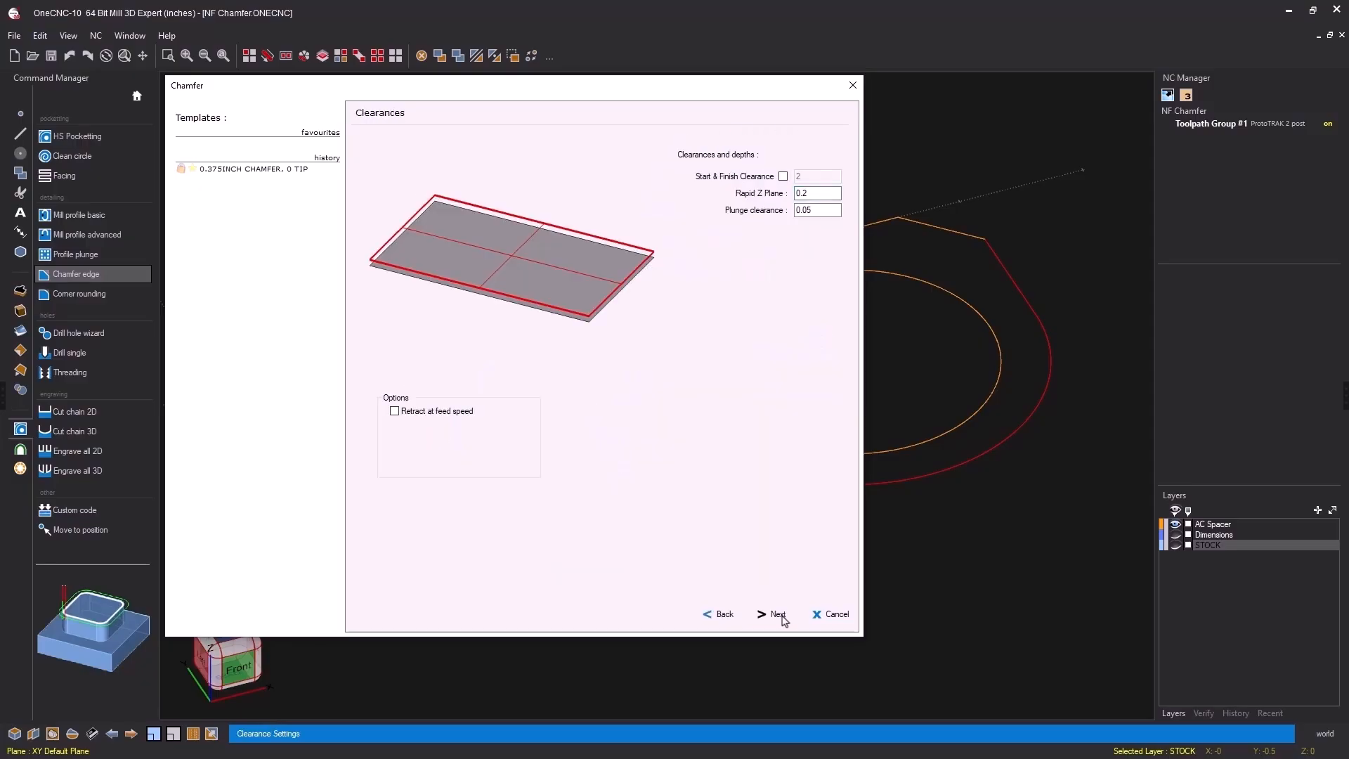
pyautogui.click(778, 615)
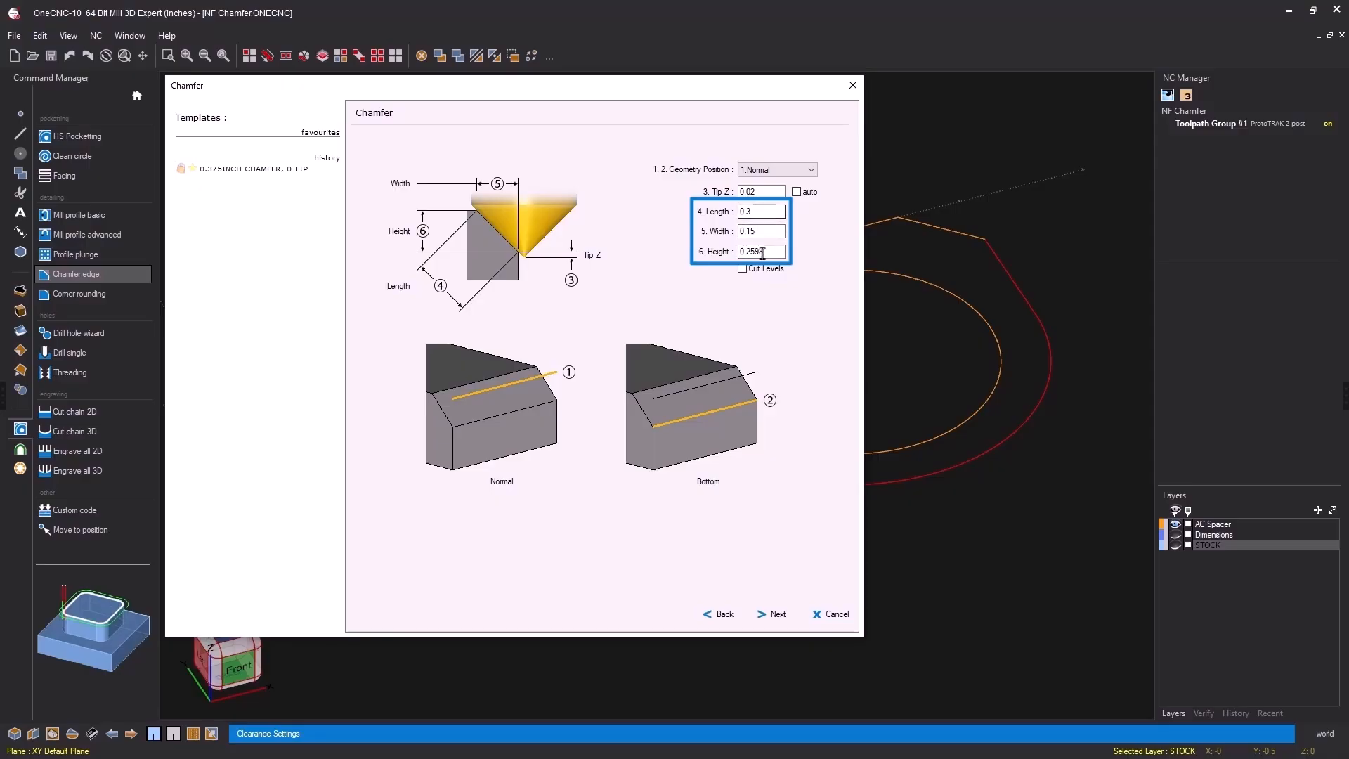
pyautogui.click(726, 614)
pyautogui.click(726, 614)
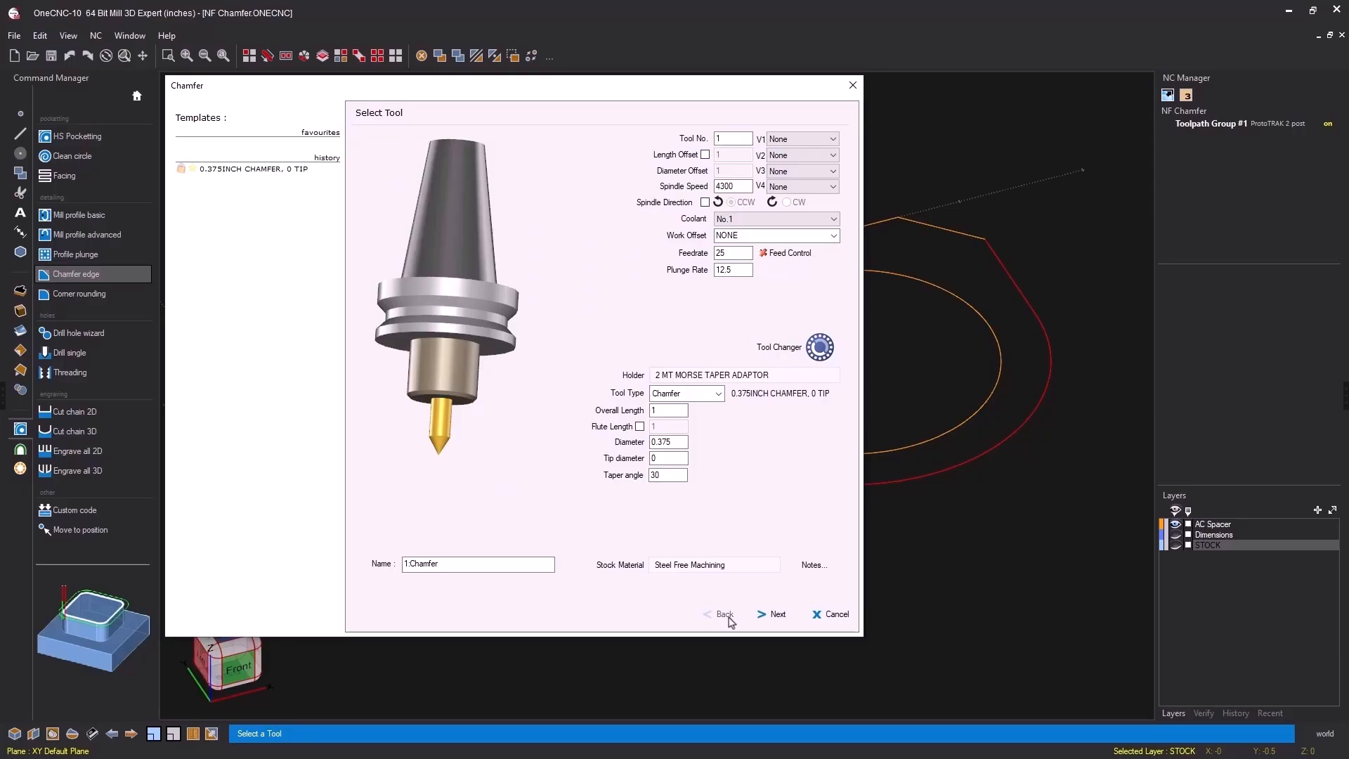
pyautogui.click(776, 614)
pyautogui.click(775, 614)
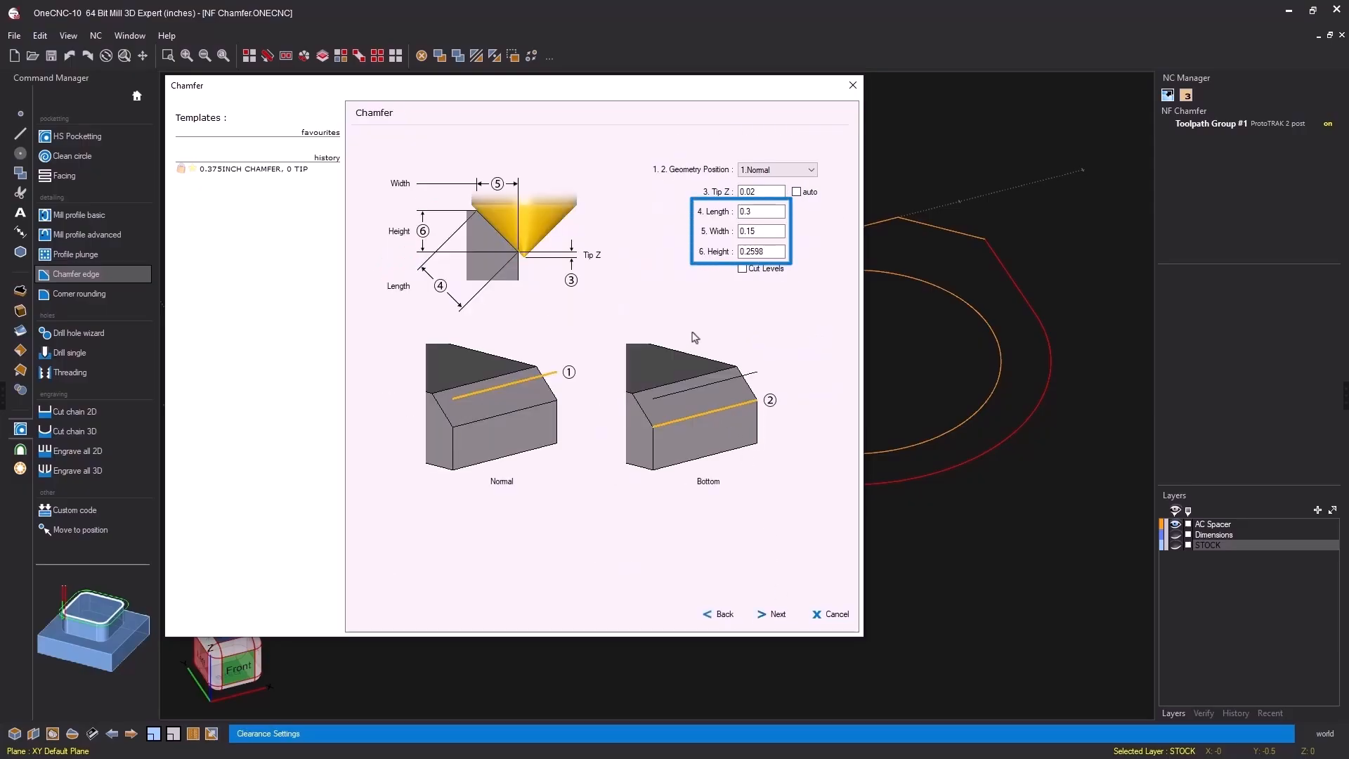
pyautogui.click(757, 232)
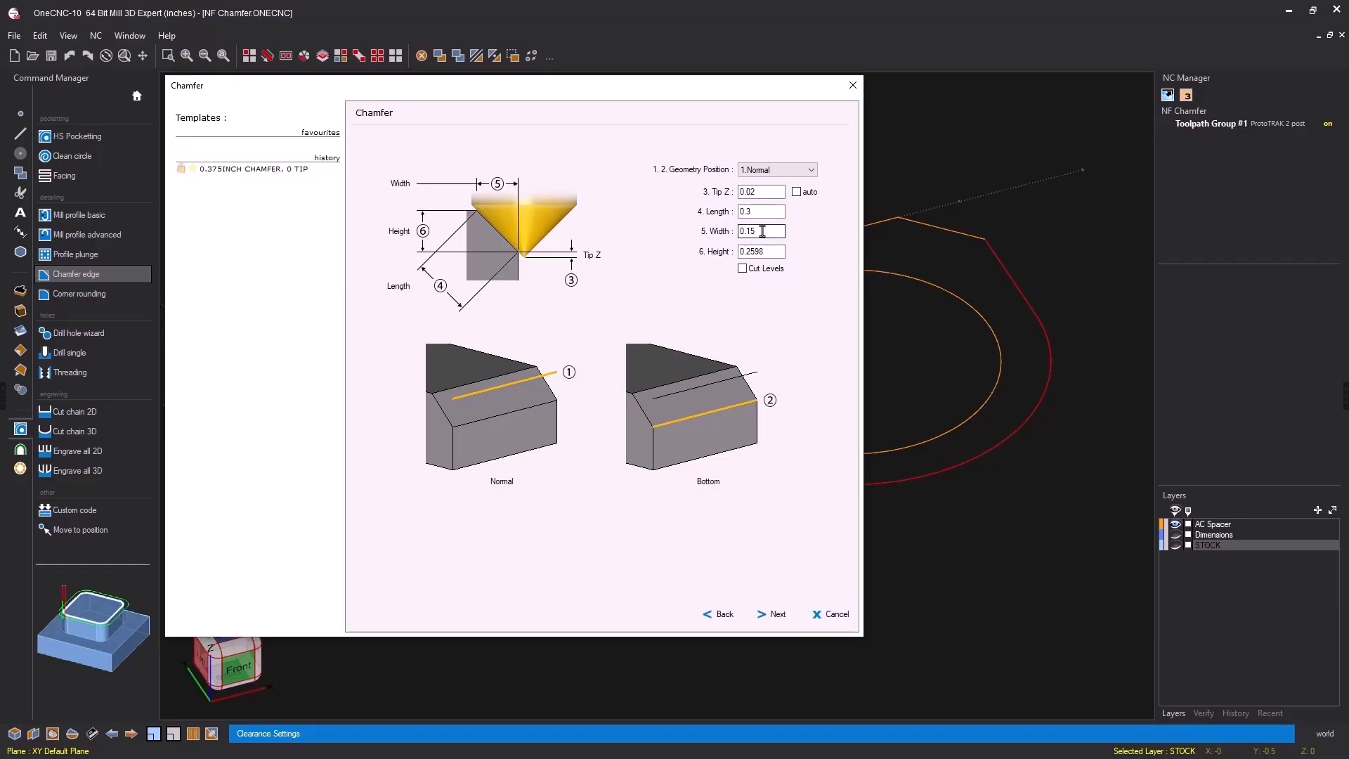
pyautogui.moveTo(763, 232); pyautogui.dragTo(741, 232)
pyautogui.click(777, 615)
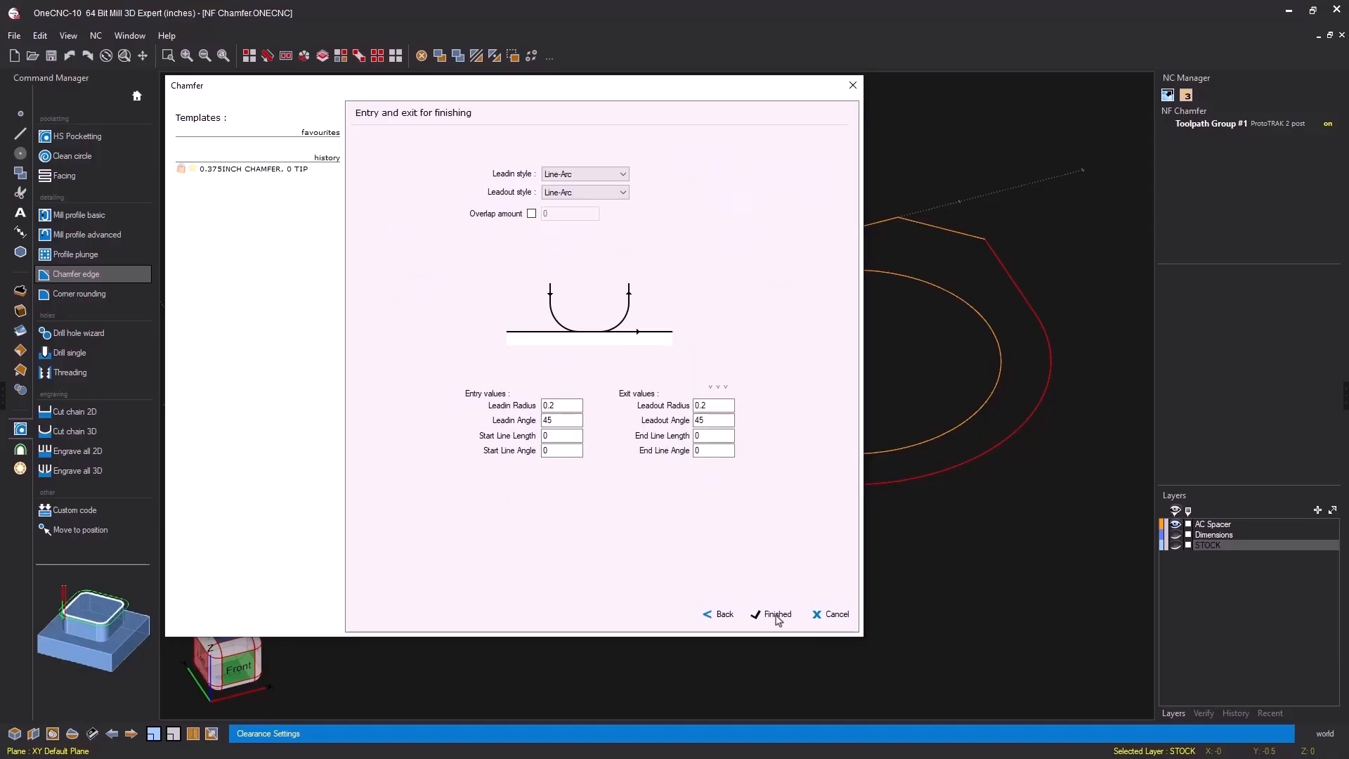
# Set the entry to a Line lead-in of length 0.3 at angle 0, copy it to the exit, and finish the chamfer toolpath
pyautogui.click(572, 175)
pyautogui.click(573, 200)
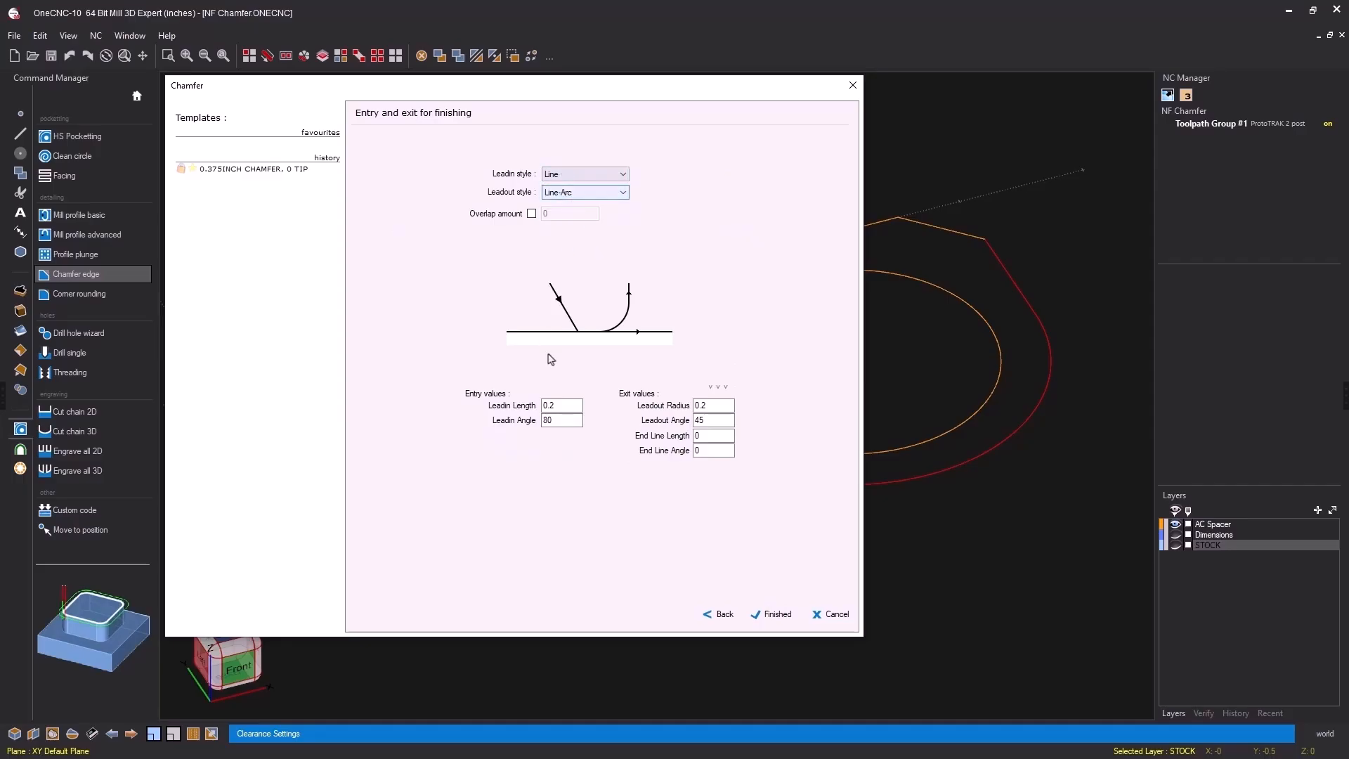
pyautogui.moveTo(568, 421); pyautogui.dragTo(538, 405)
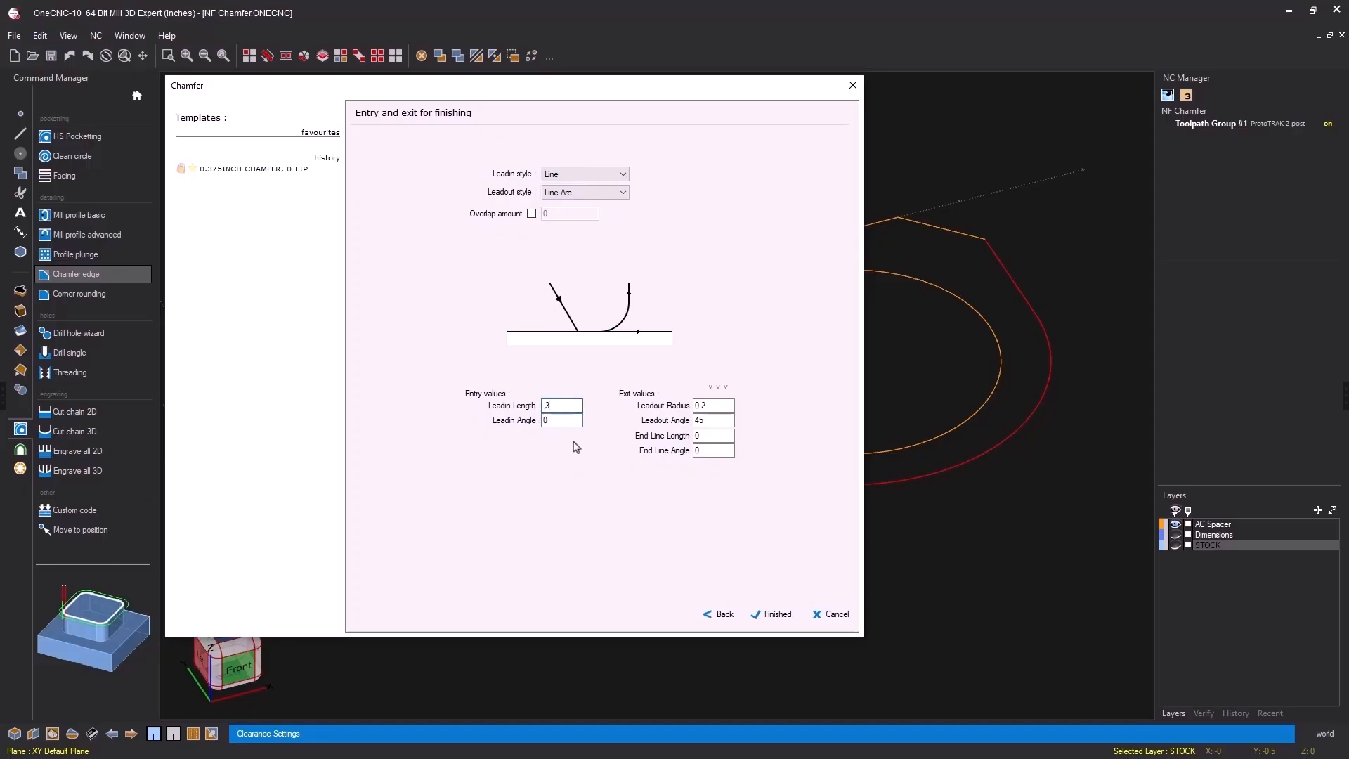
pyautogui.click(722, 386)
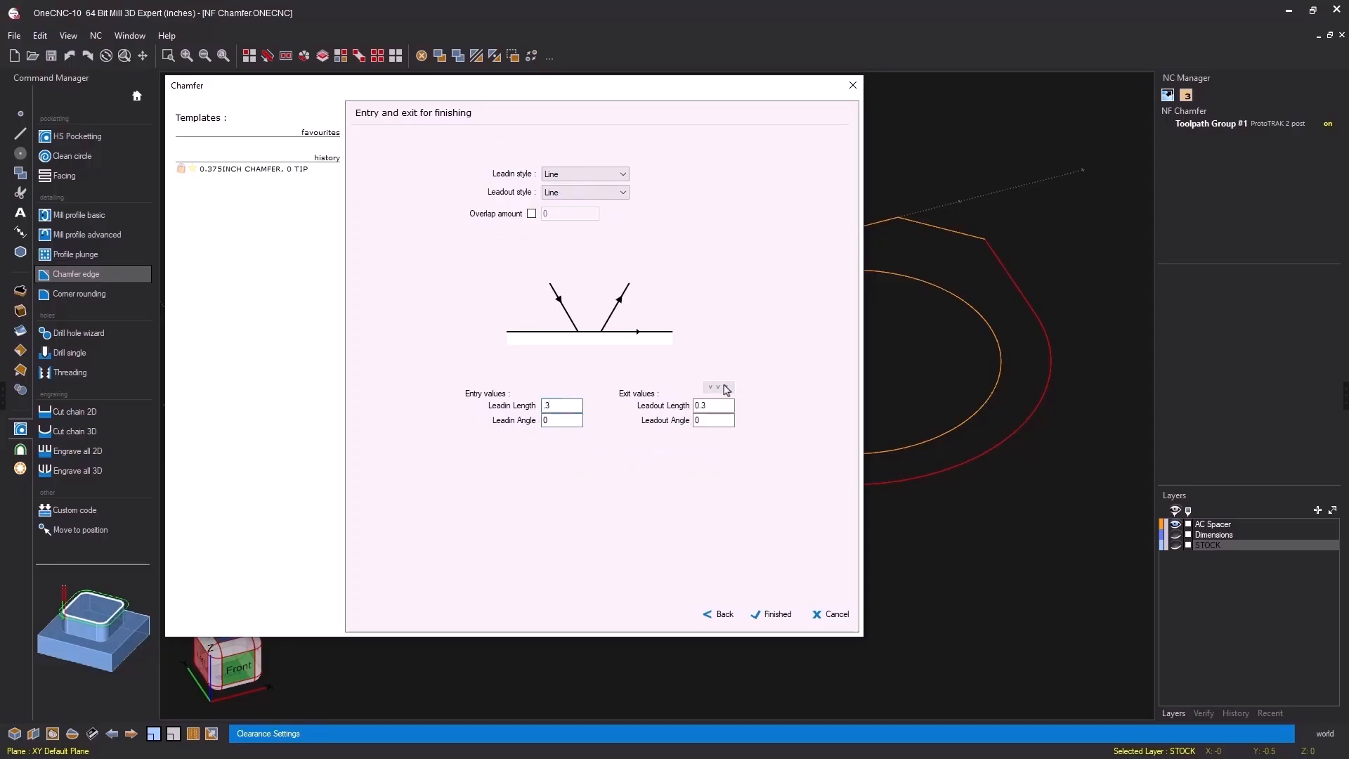
pyautogui.click(776, 614)
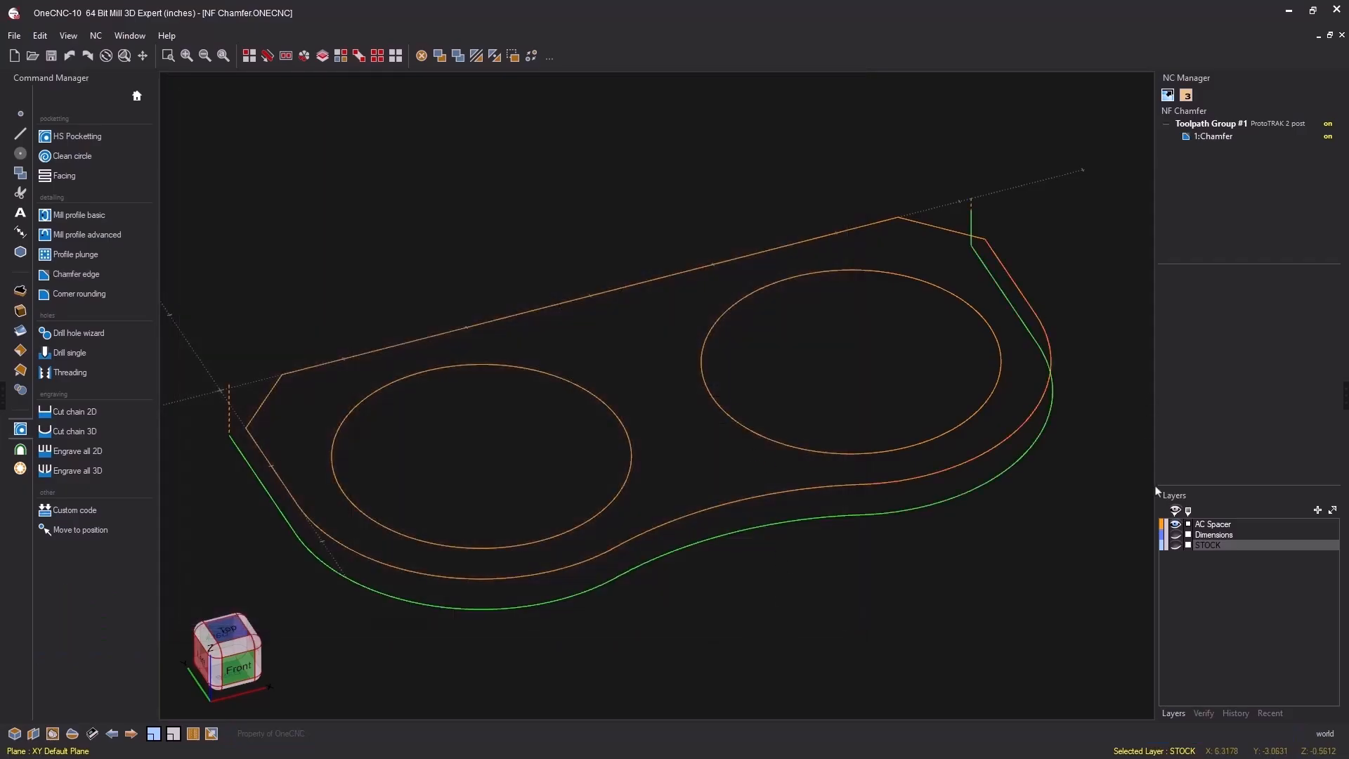
# Show the Dimensions layer, hide the AC Spacer layer, and simulate the chamfer toolpath using the Stock Model
pyautogui.click(1176, 535)
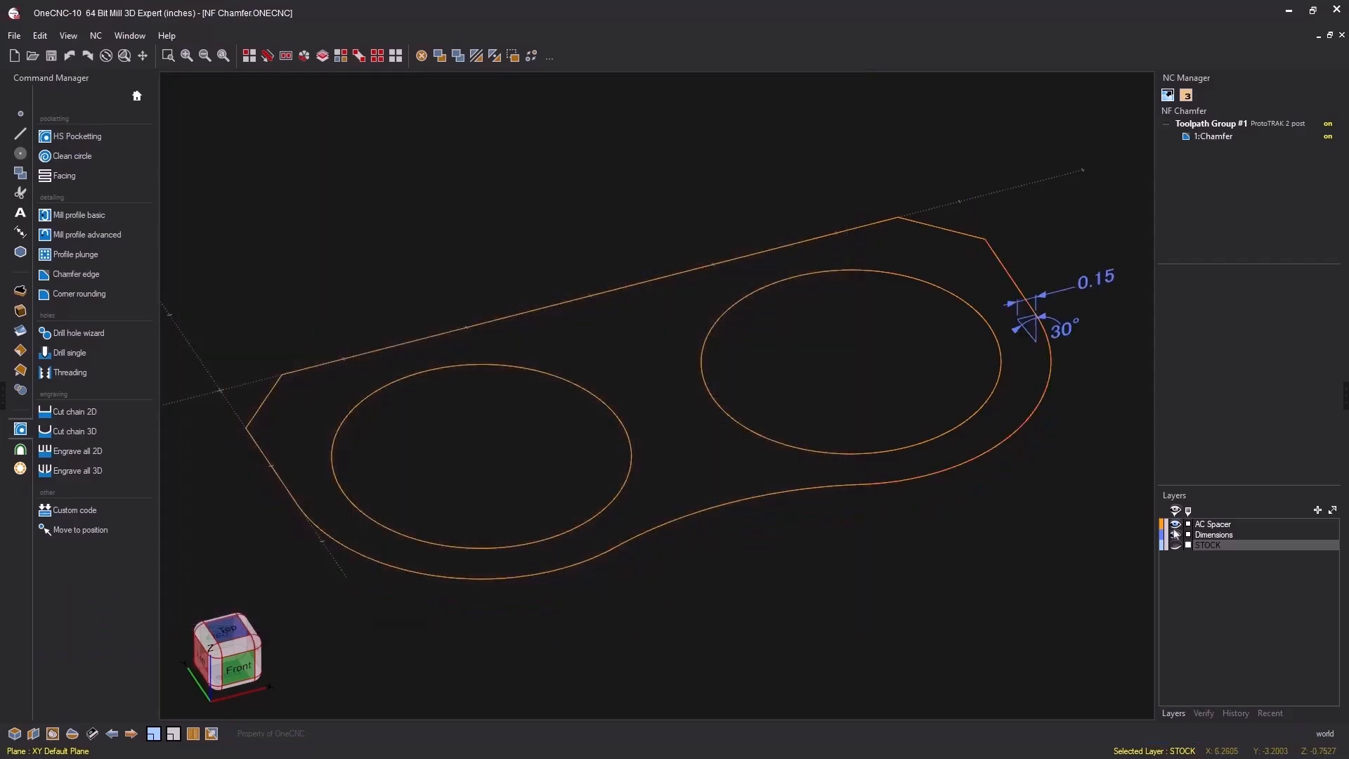
pyautogui.click(1176, 525)
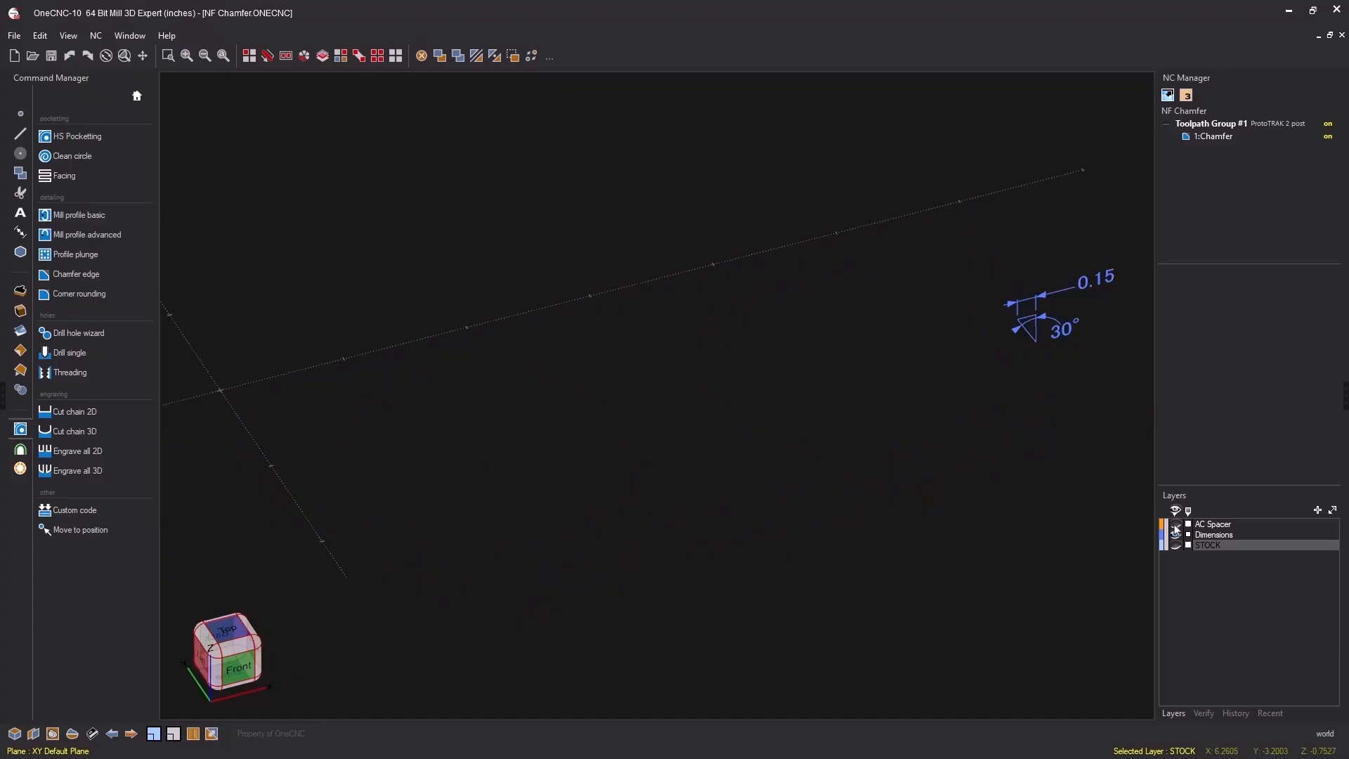
pyautogui.rightClick(1219, 130)
pyautogui.click(1258, 170)
pyautogui.moveTo(724, 205); pyautogui.dragTo(371, 87)
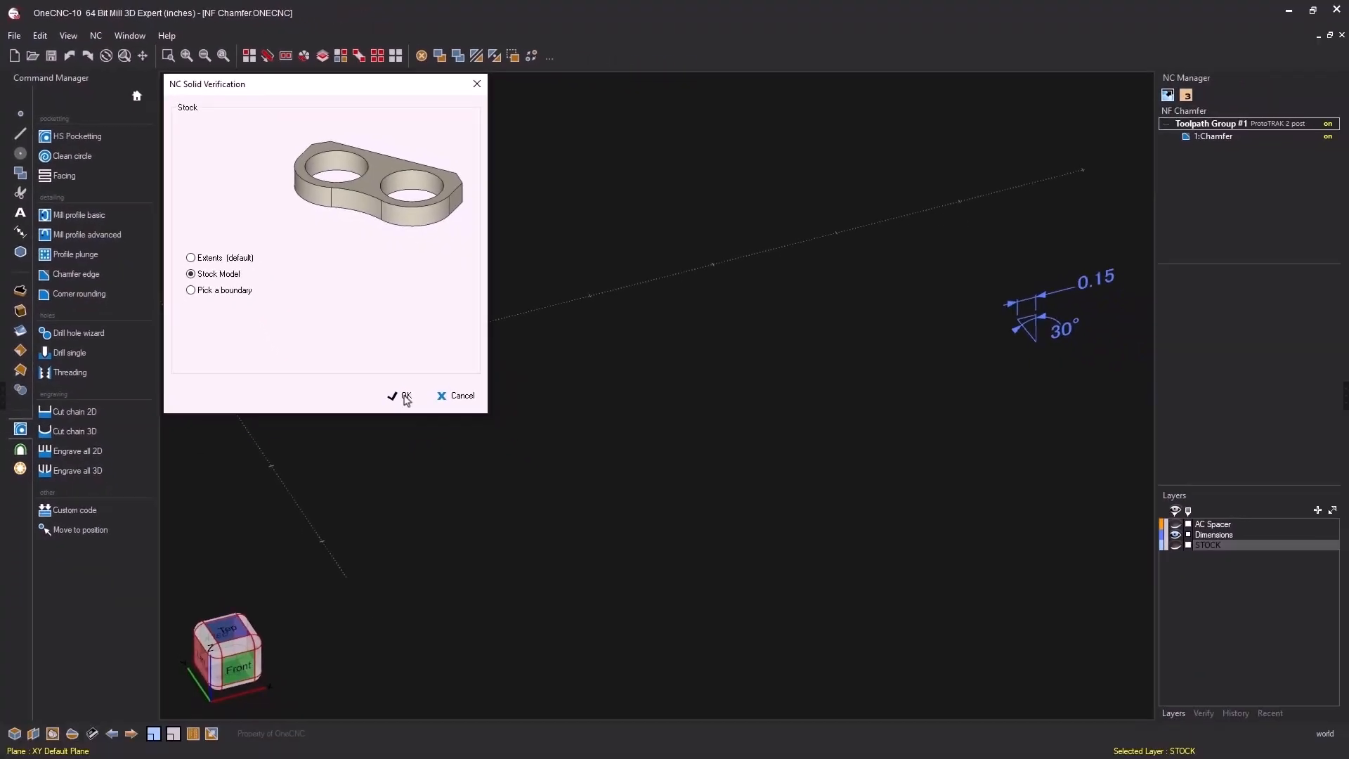
pyautogui.click(405, 397)
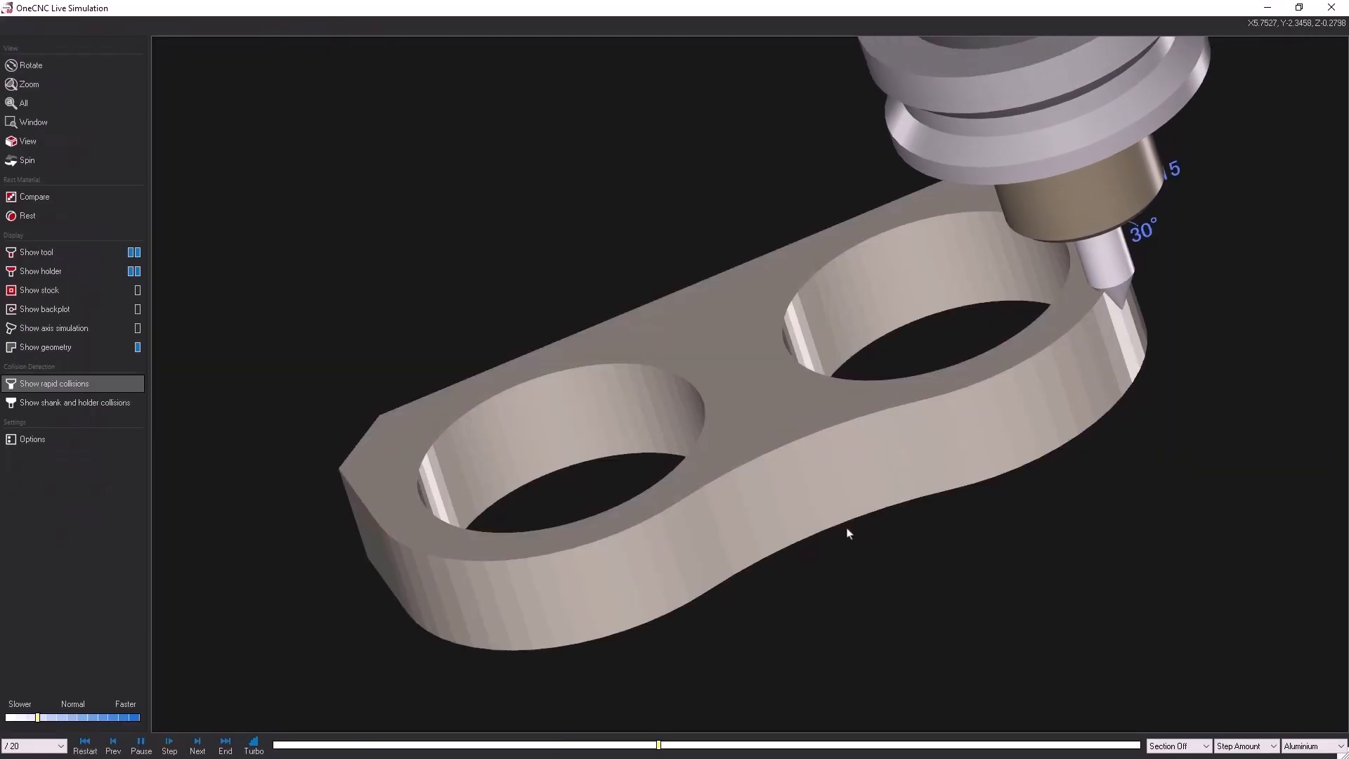
# Examine the simulated chamfer from close up and at full view against the width and angle dimensions on the plate's end
pyautogui.moveTo(1017, 449)
pyautogui.mouseDown(button='middle')
pyautogui.moveTo(1003, 431)
pyautogui.moveTo(987, 435)
pyautogui.moveTo(991, 450)
pyautogui.mouseUp(button='middle')
pyautogui.scroll(2, 1132, 279)
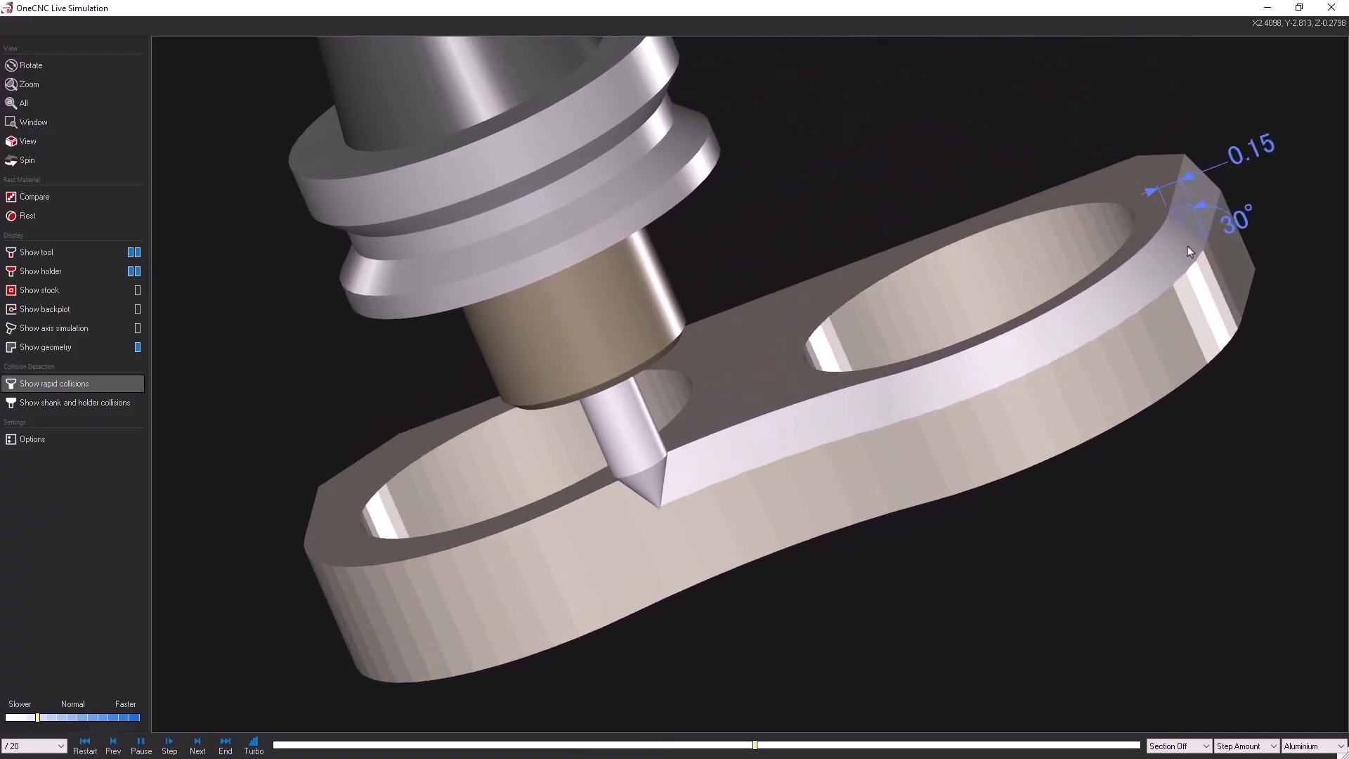
pyautogui.moveTo(1181, 249); pyautogui.dragTo(853, 413, button='middle')
pyautogui.scroll(4, 1151, 273)
pyautogui.scroll(1, 1152, 270)
pyautogui.scroll(2, 855, 411)
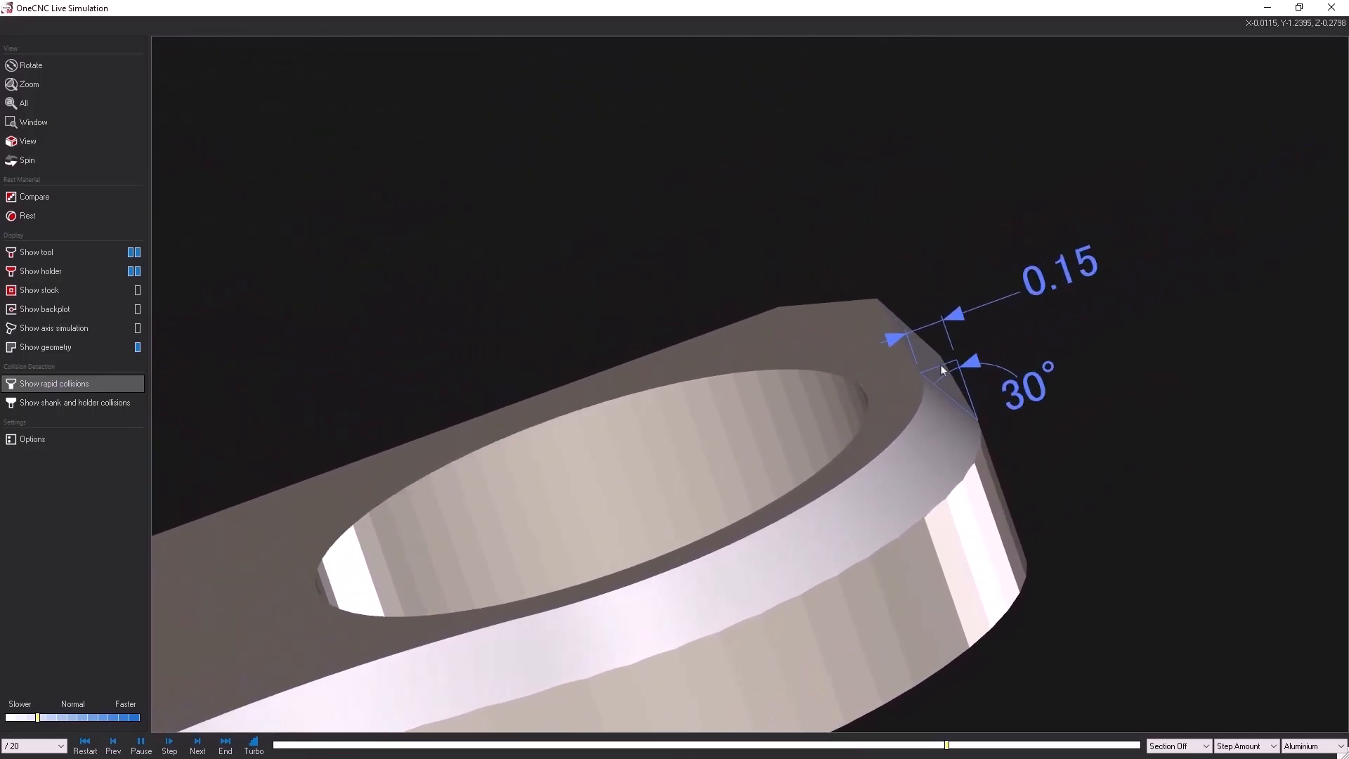
pyautogui.scroll(-6, 915, 420)
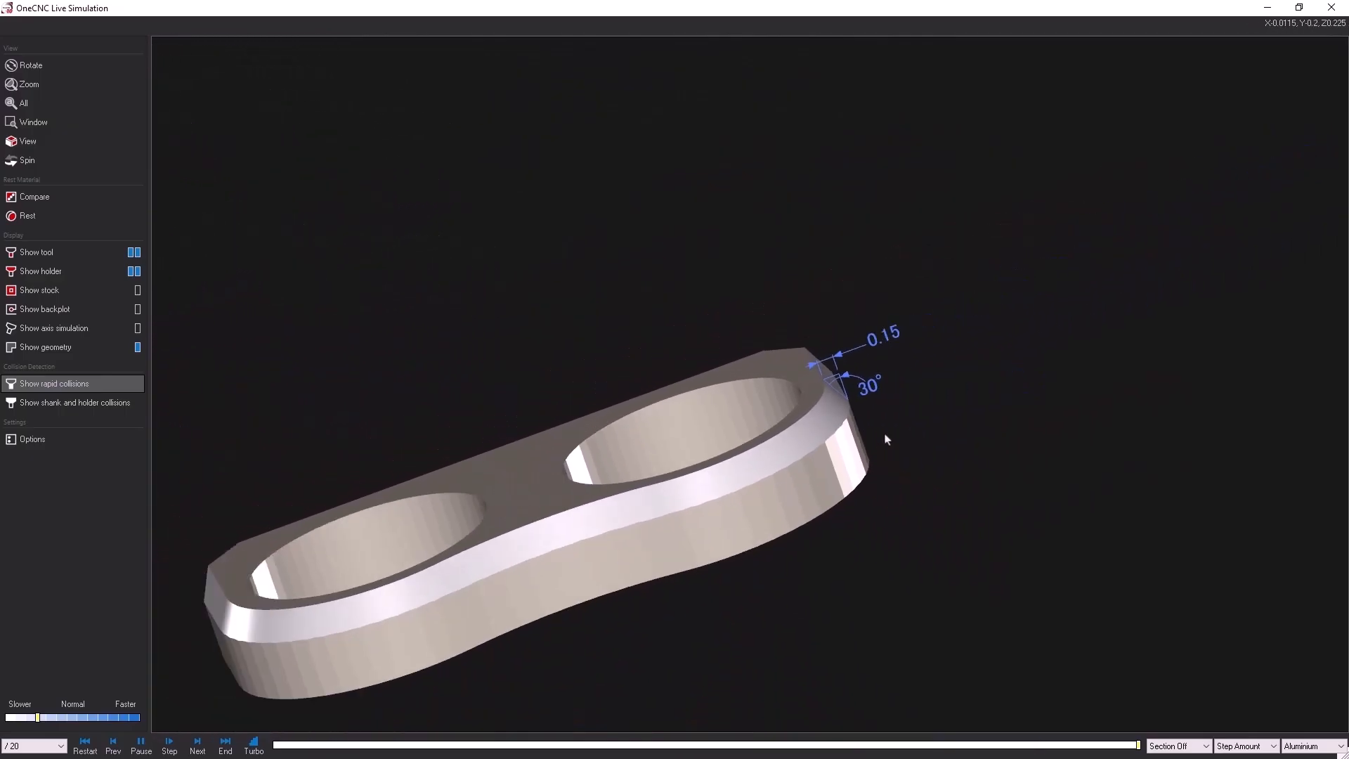
pyautogui.moveTo(818, 413); pyautogui.dragTo(970, 315, button='middle')
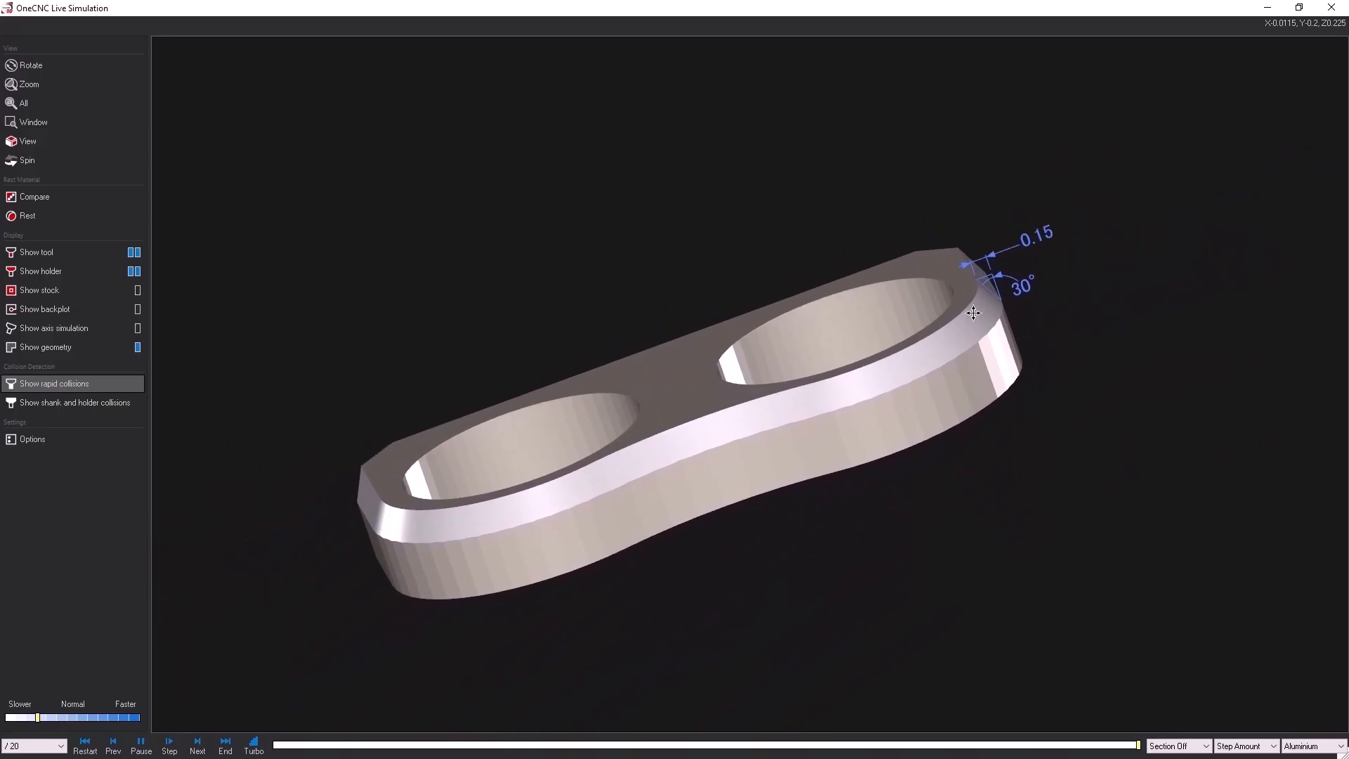
pyautogui.moveTo(970, 315); pyautogui.dragTo(958, 347, button='right')
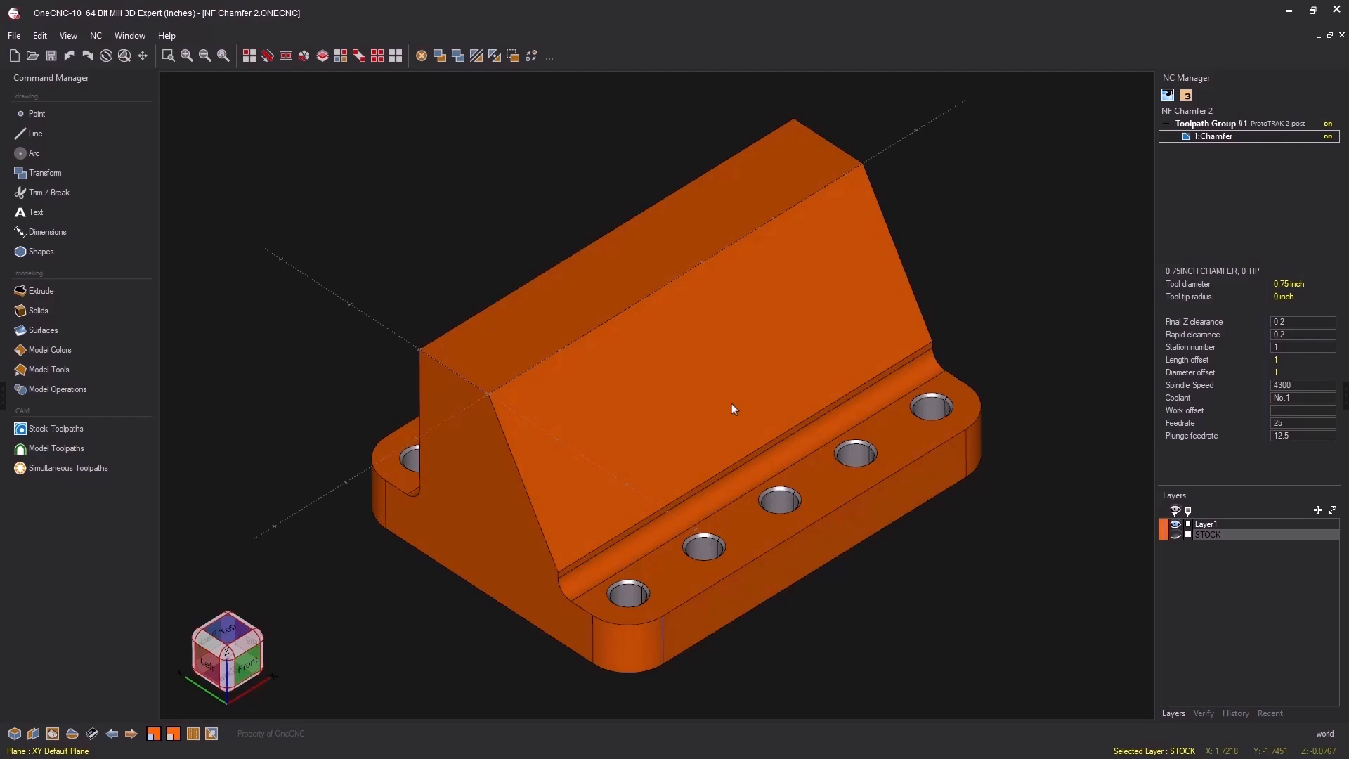
# Preview the Chamfer toolpath on the NF Chamfer 2 rail and review its tool, clearances, geometry position and cut level settings
pyautogui.moveTo(736, 407)
pyautogui.mouseDown(button='right')
pyautogui.moveTo(837, 407)
pyautogui.moveTo(725, 401)
pyautogui.mouseUp(button='right')
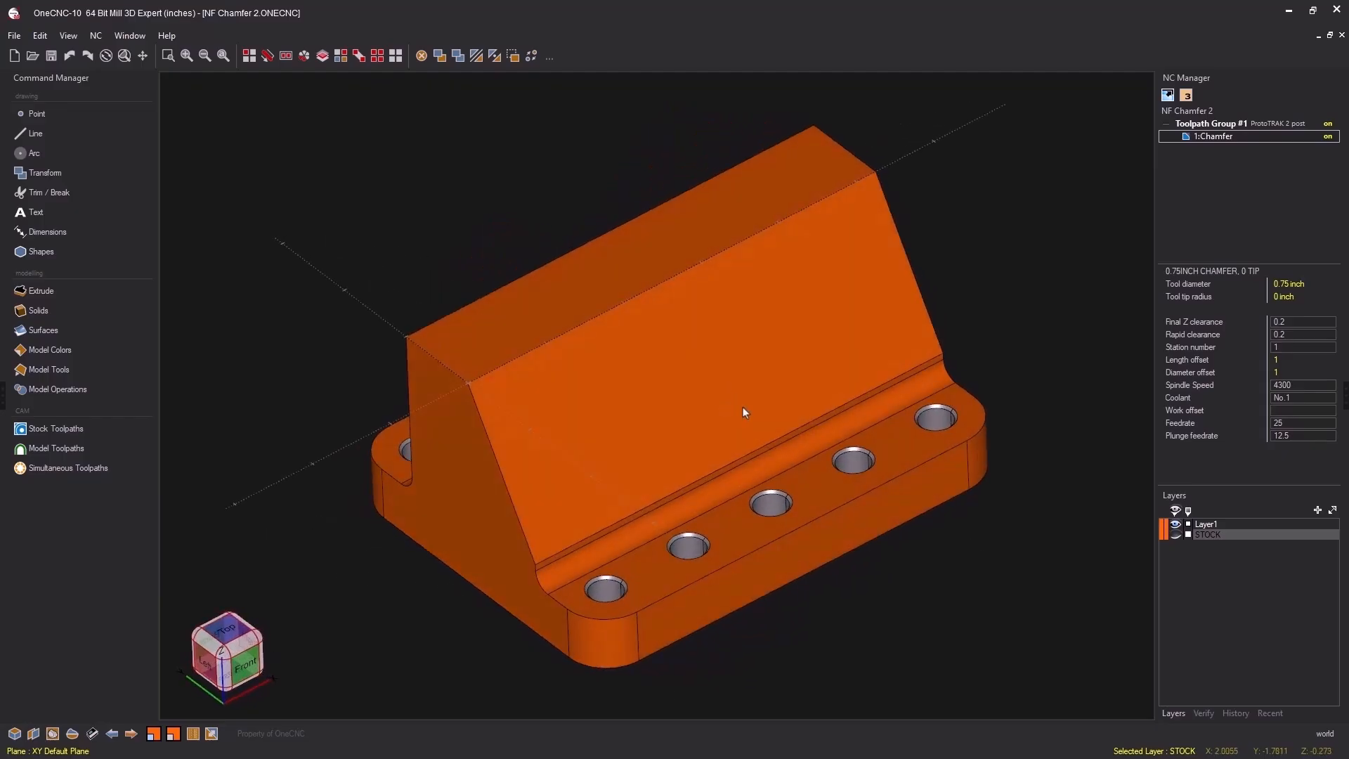
pyautogui.click(1207, 138)
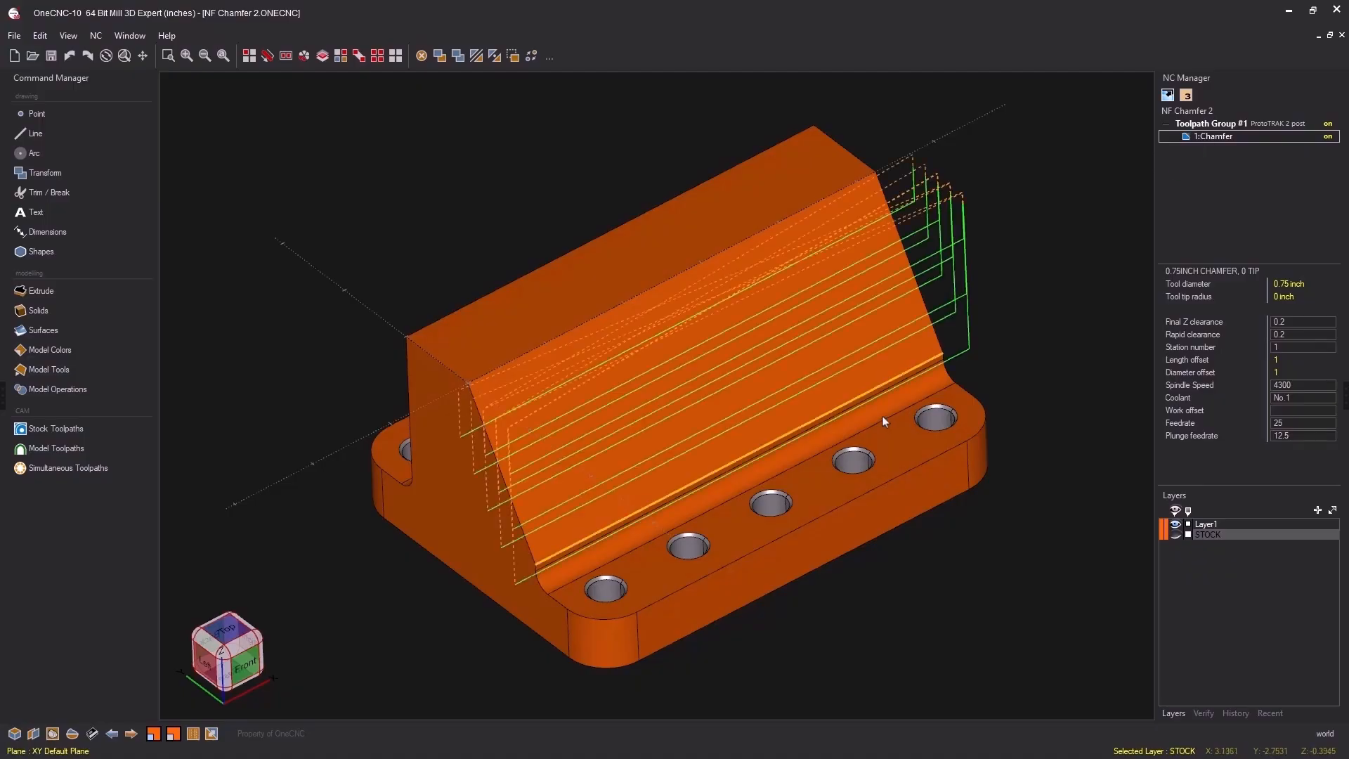
pyautogui.rightClick(1212, 138)
pyautogui.click(1226, 323)
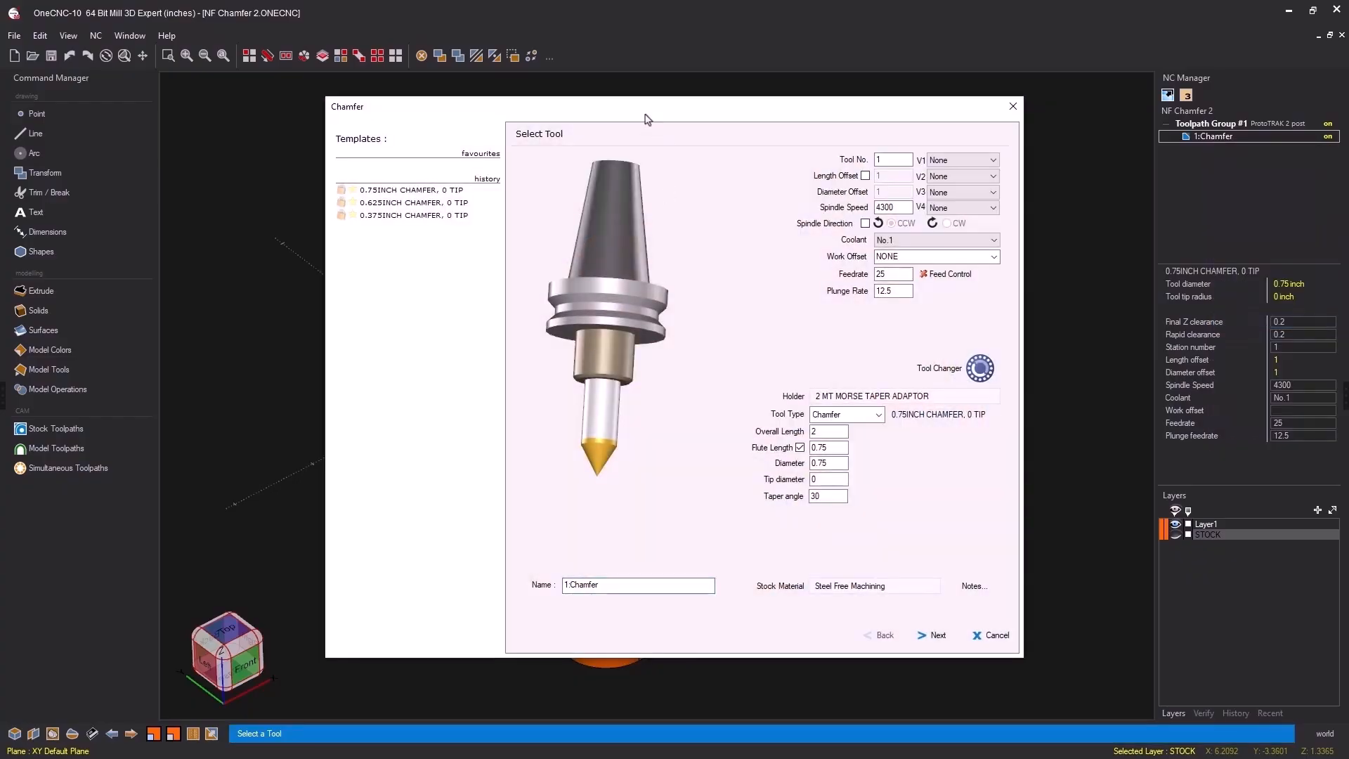
pyautogui.moveTo(648, 121); pyautogui.dragTo(483, 94)
pyautogui.click(774, 611)
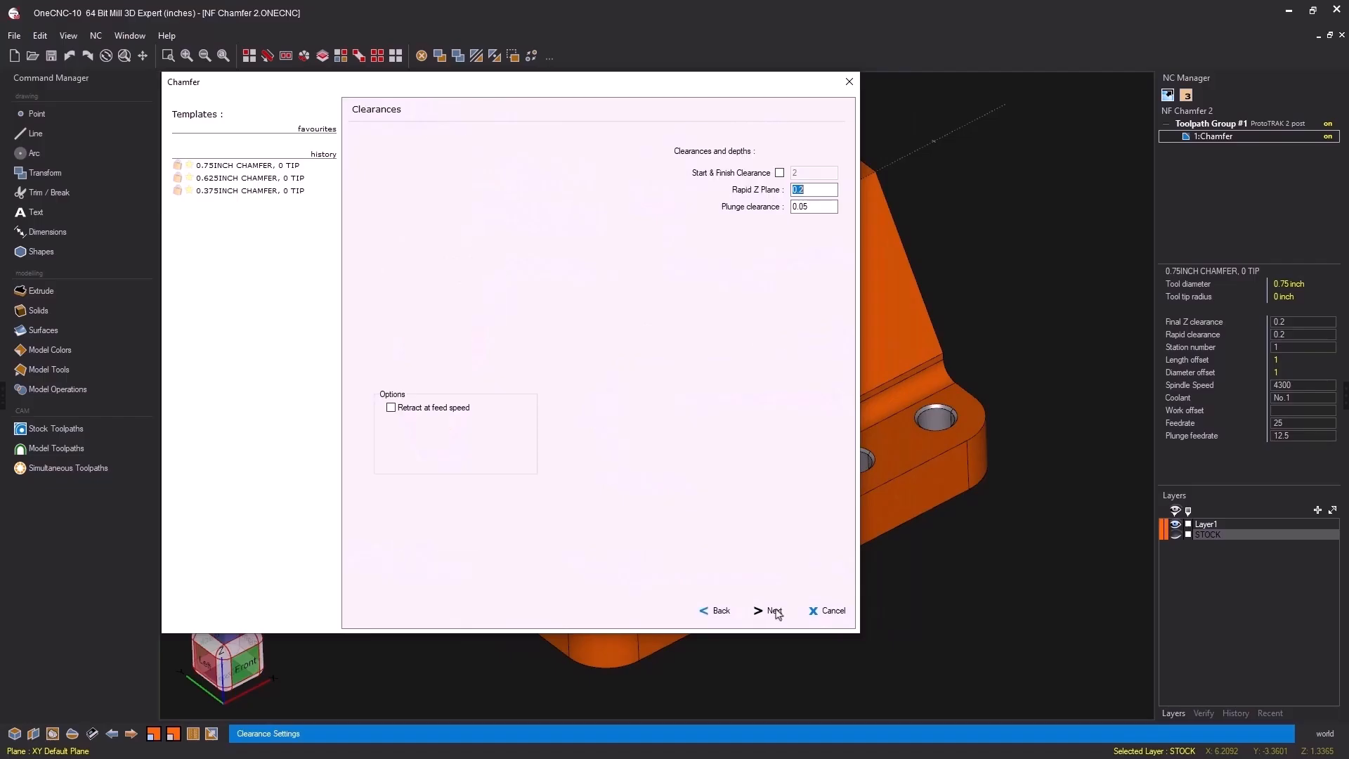
pyautogui.click(775, 612)
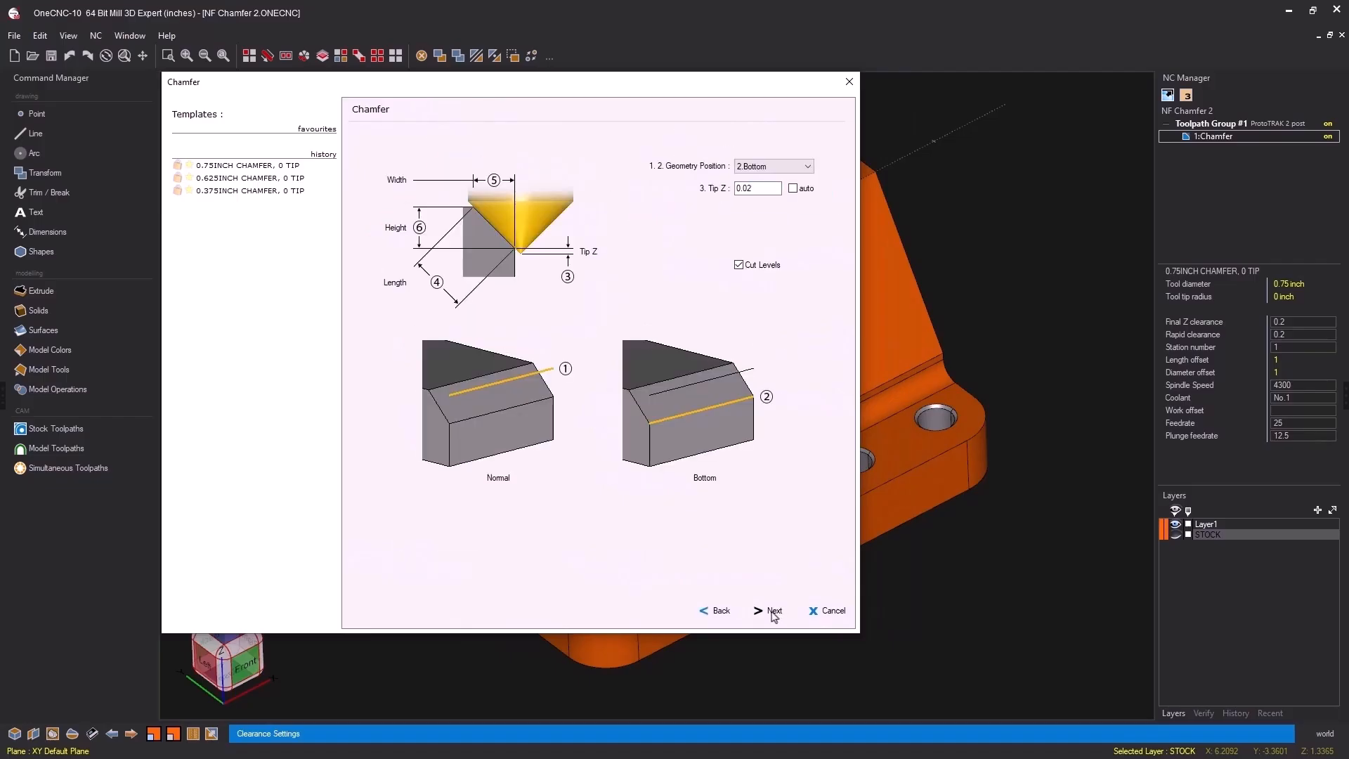
pyautogui.click(774, 611)
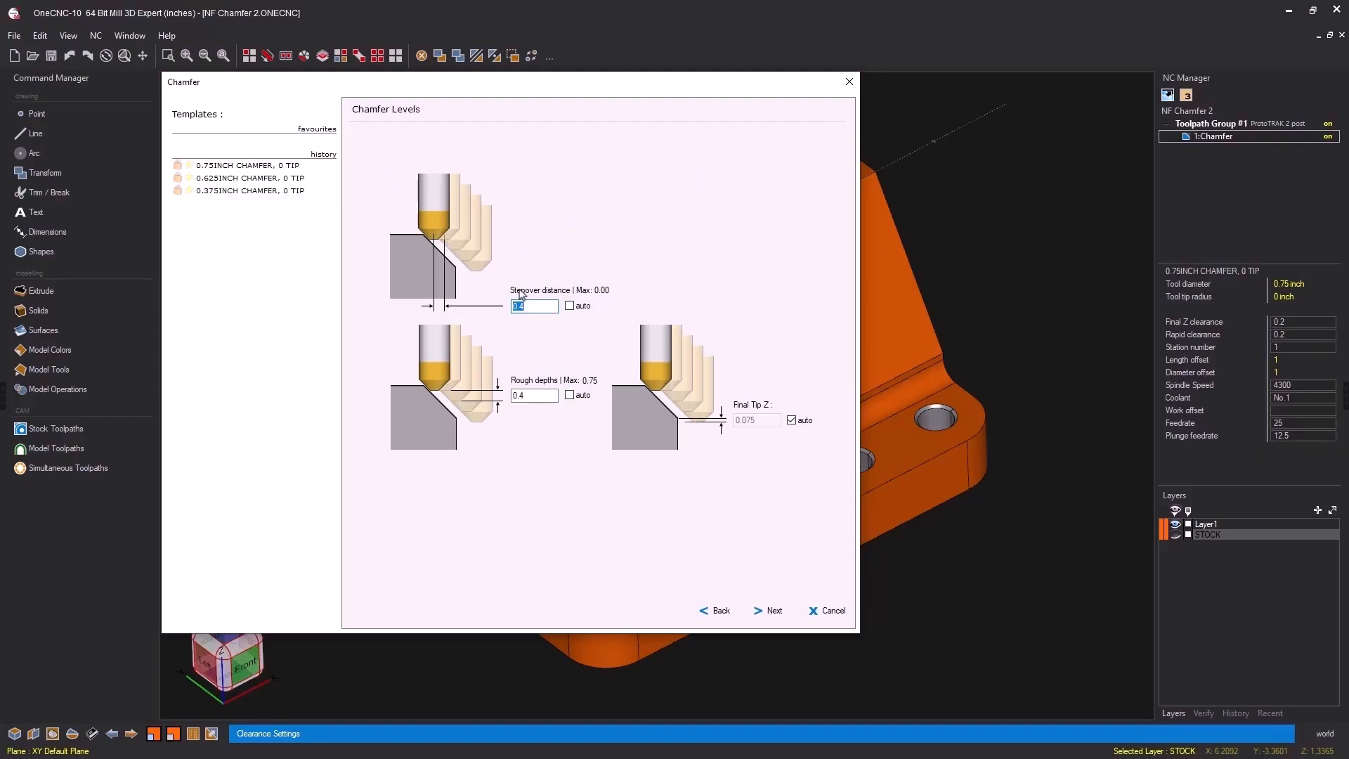
pyautogui.click(829, 613)
# Simulate the rail's Chamfer operation using the Stock Model, raise playback to Default Speed, and examine the finished sloped face
pyautogui.rightClick(1215, 149)
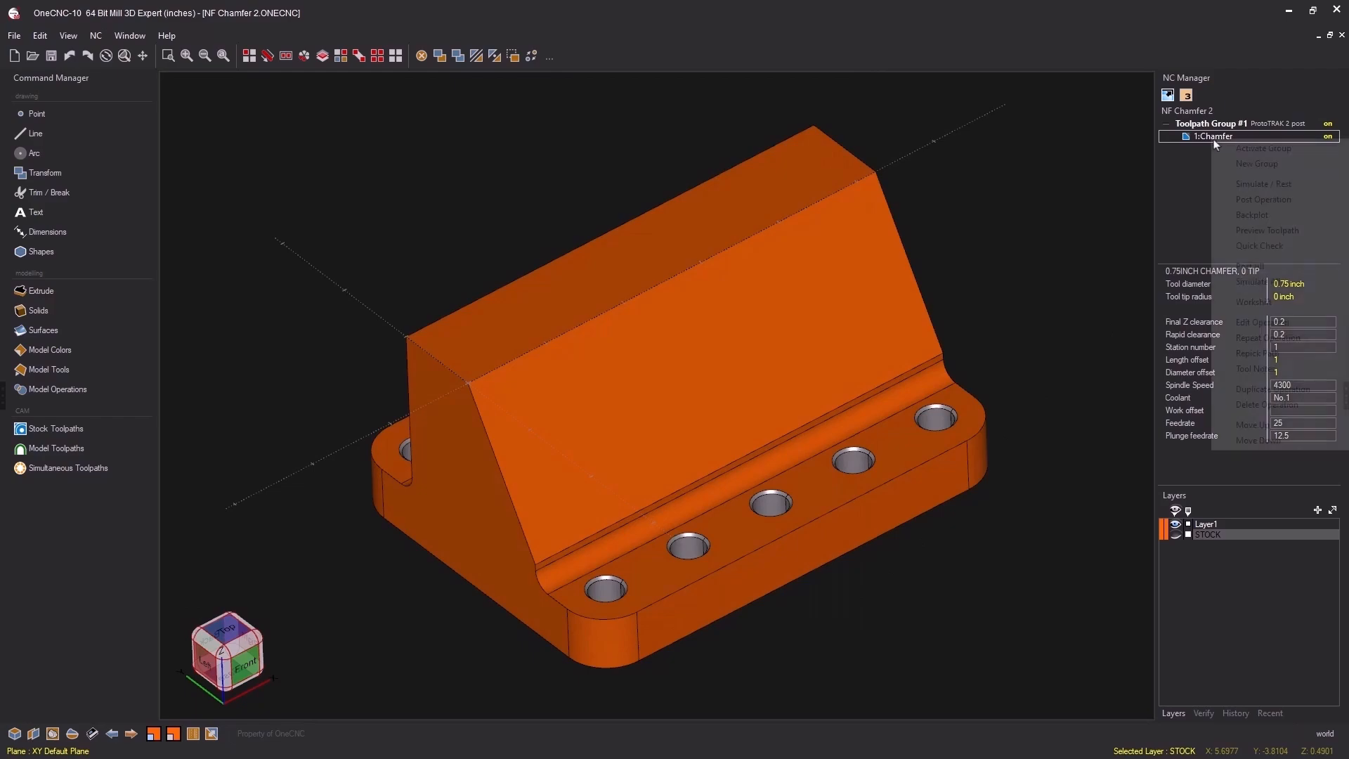
pyautogui.click(1226, 184)
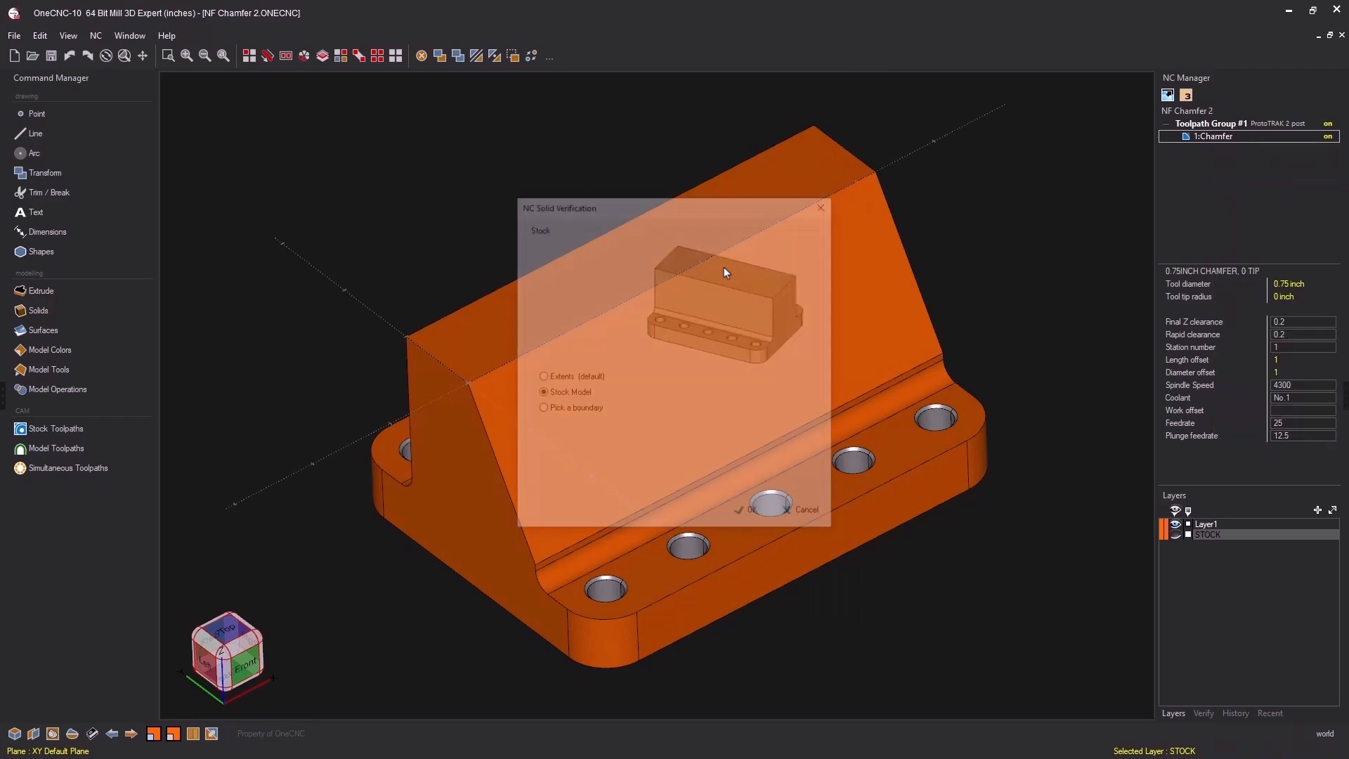
pyautogui.moveTo(634, 210); pyautogui.dragTo(296, 105)
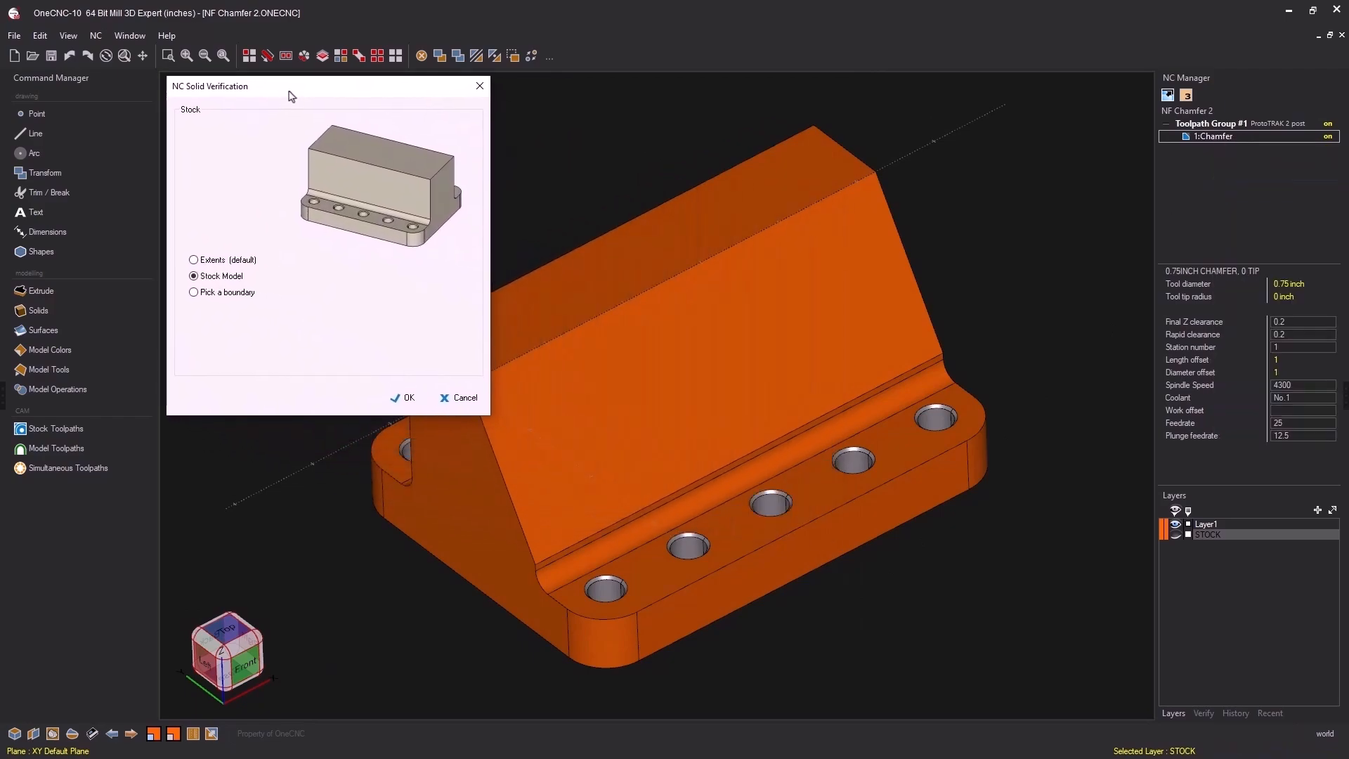
pyautogui.click(405, 396)
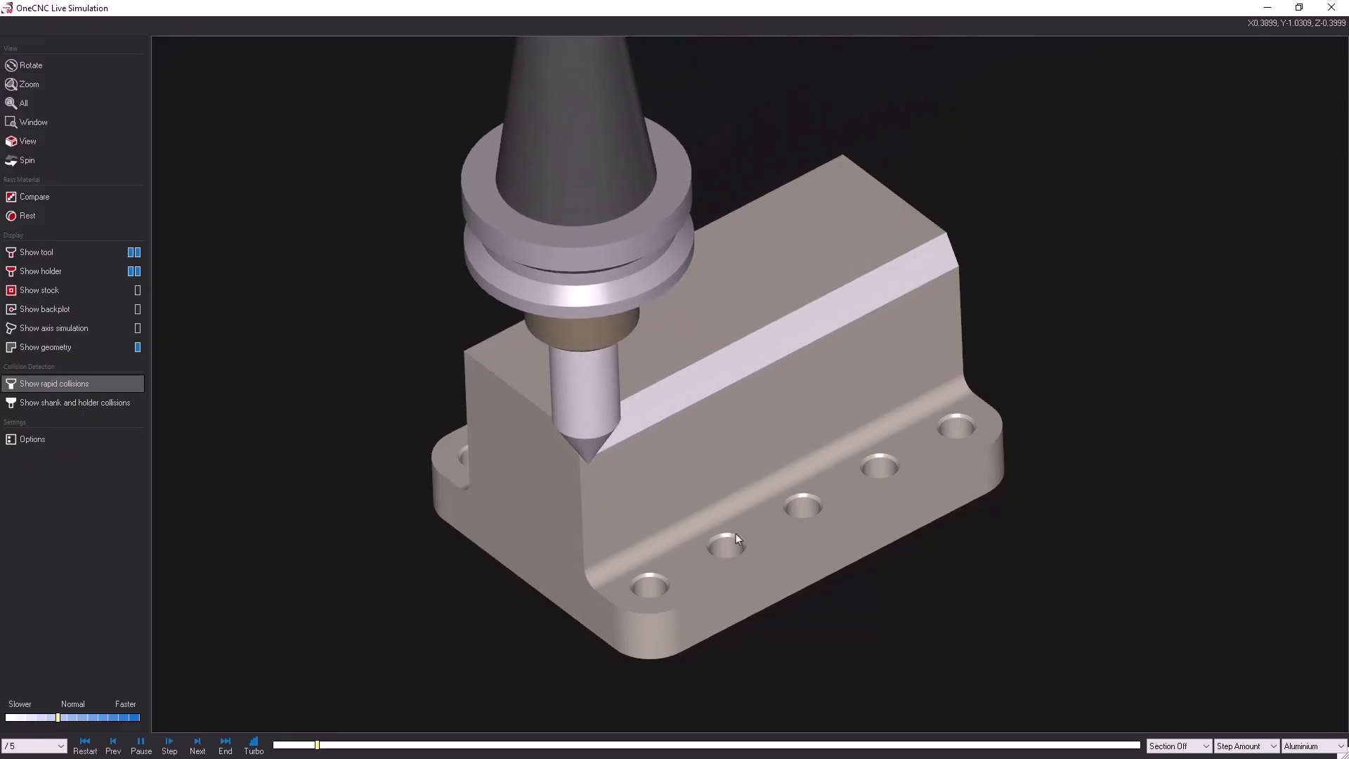
pyautogui.click(78, 717)
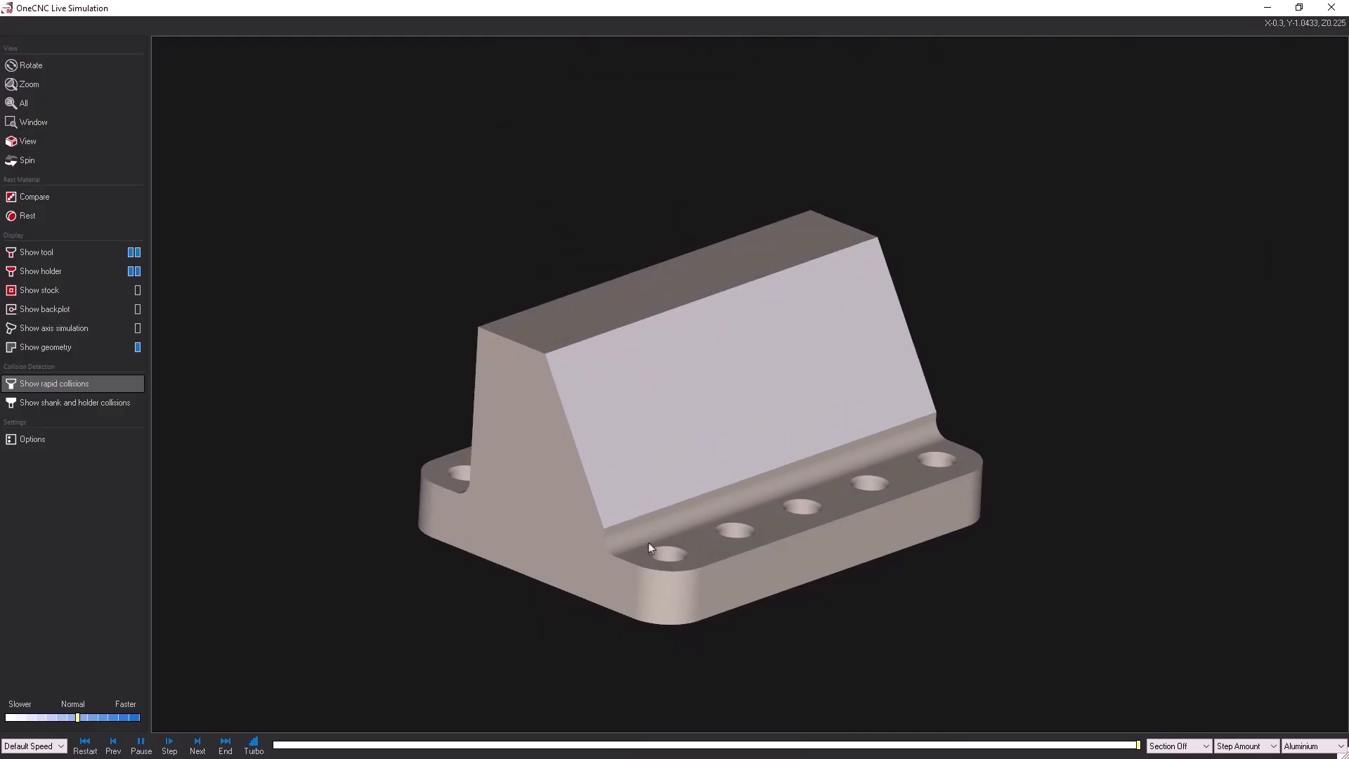
pyautogui.moveTo(648, 542)
pyautogui.mouseDown(button='middle')
pyautogui.moveTo(698, 537)
pyautogui.moveTo(705, 548)
pyautogui.moveTo(637, 535)
pyautogui.mouseUp(button='middle')
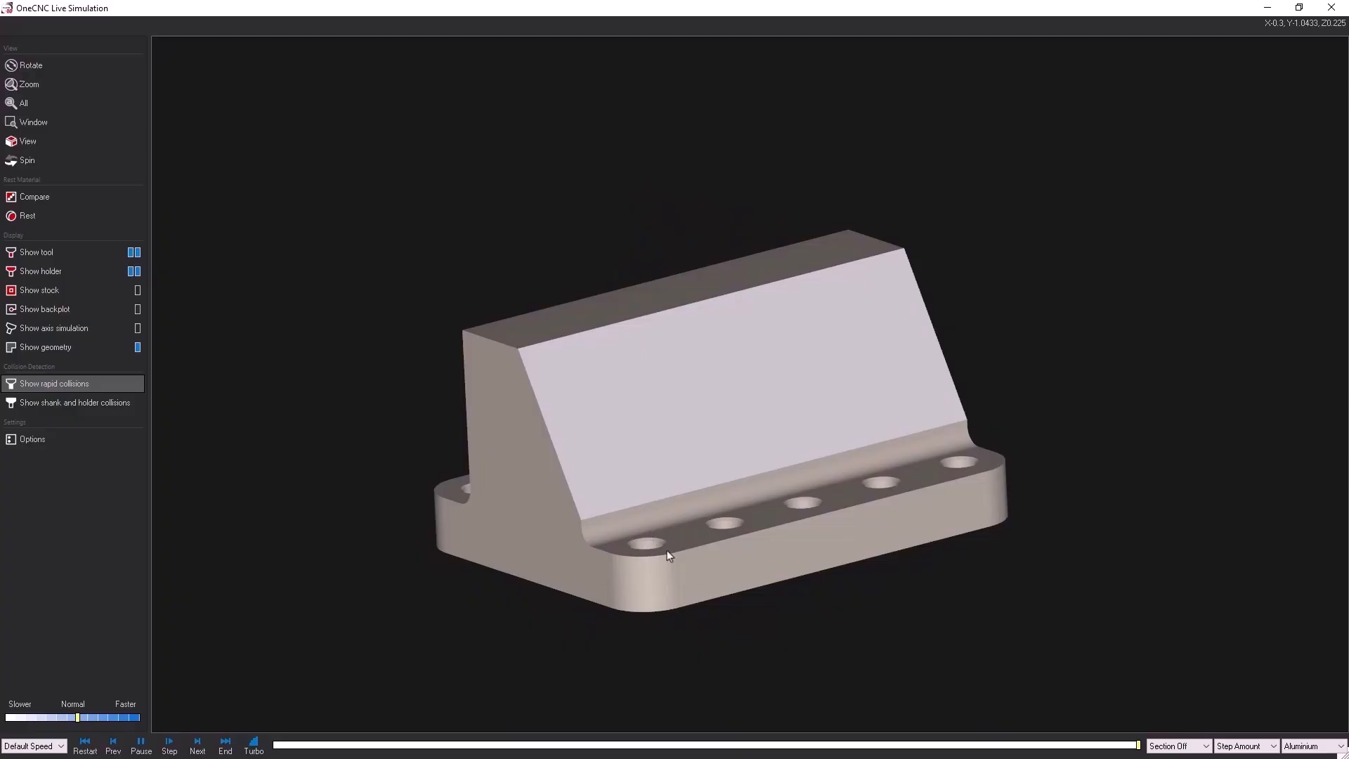
pyautogui.click(1332, 8)
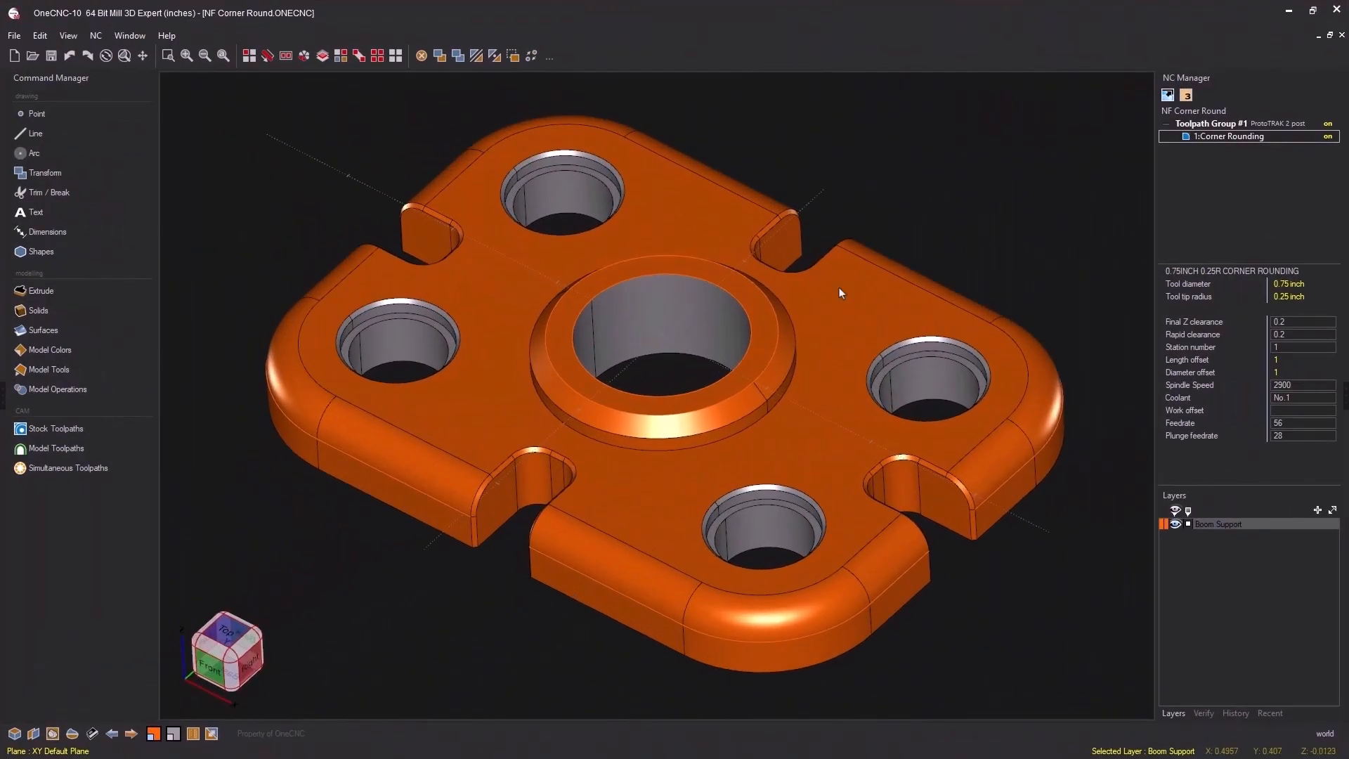
# Review the tool, clearances and rounding options of the boom support's Corner Rounding operation, and preview its toolpath
pyautogui.rightClick(1202, 141)
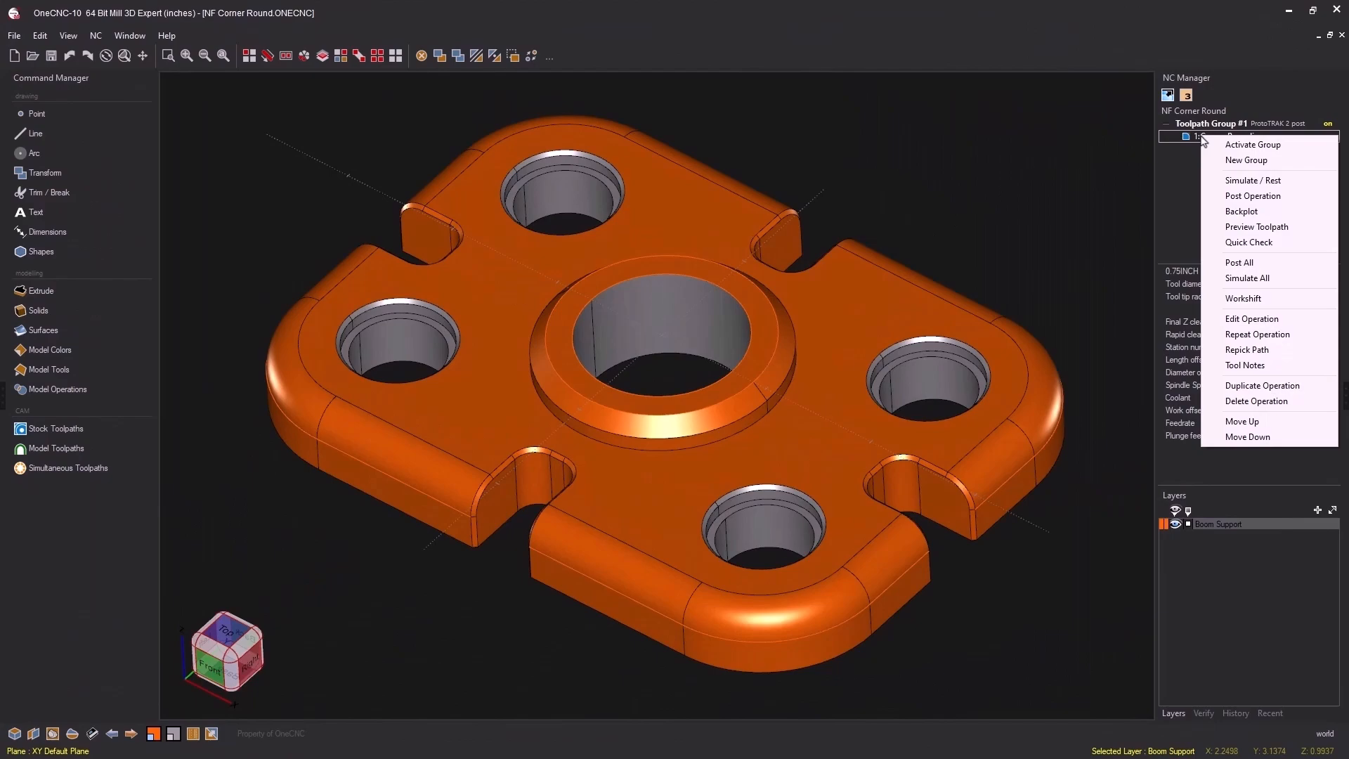
pyautogui.click(1240, 319)
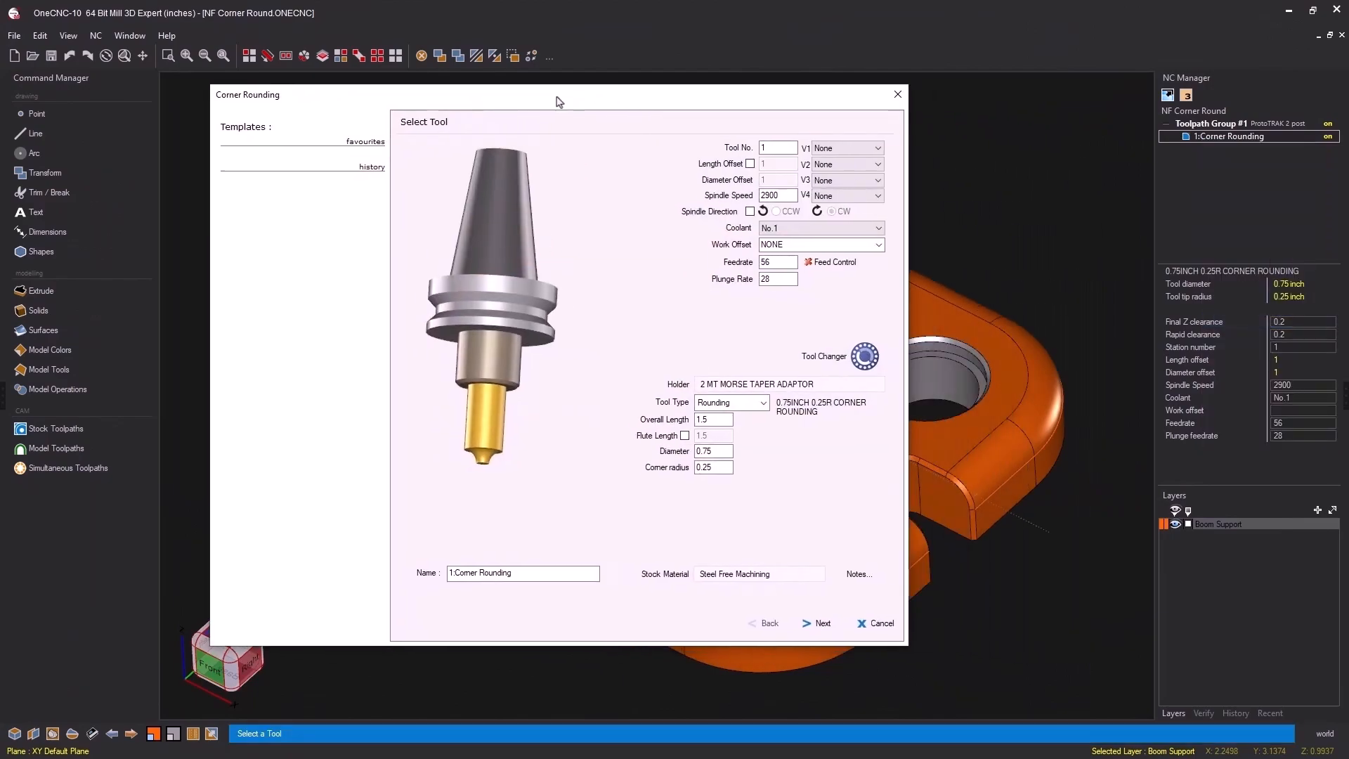
pyautogui.moveTo(559, 101); pyautogui.dragTo(518, 94)
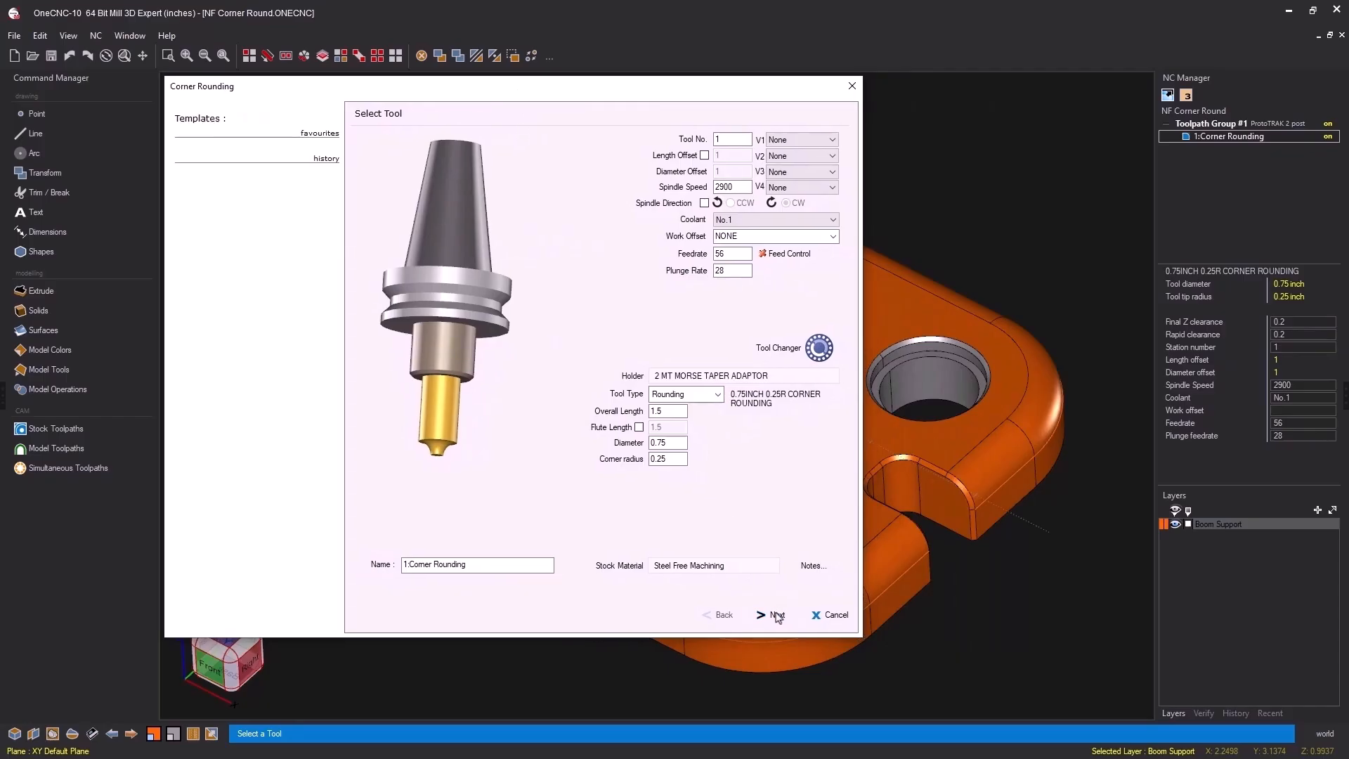
pyautogui.click(776, 615)
pyautogui.click(776, 615)
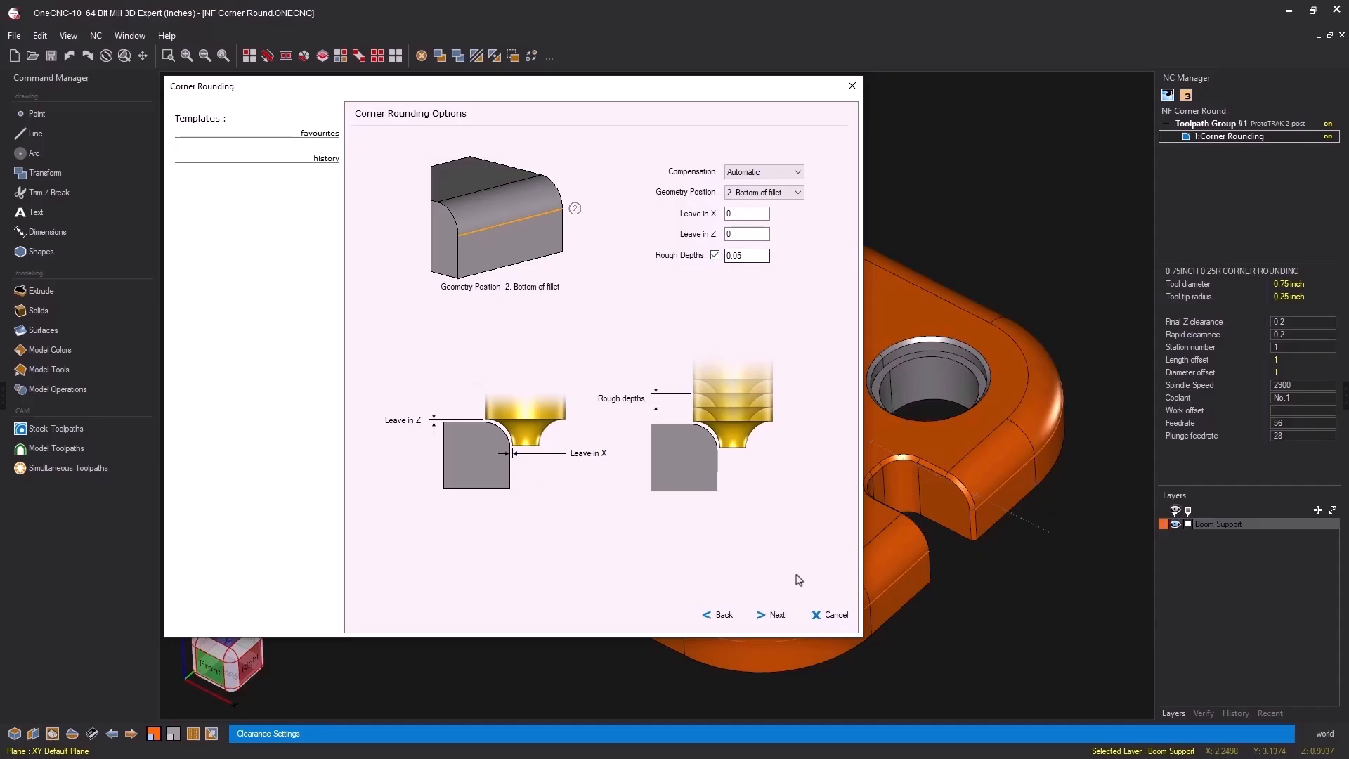
pyautogui.click(832, 615)
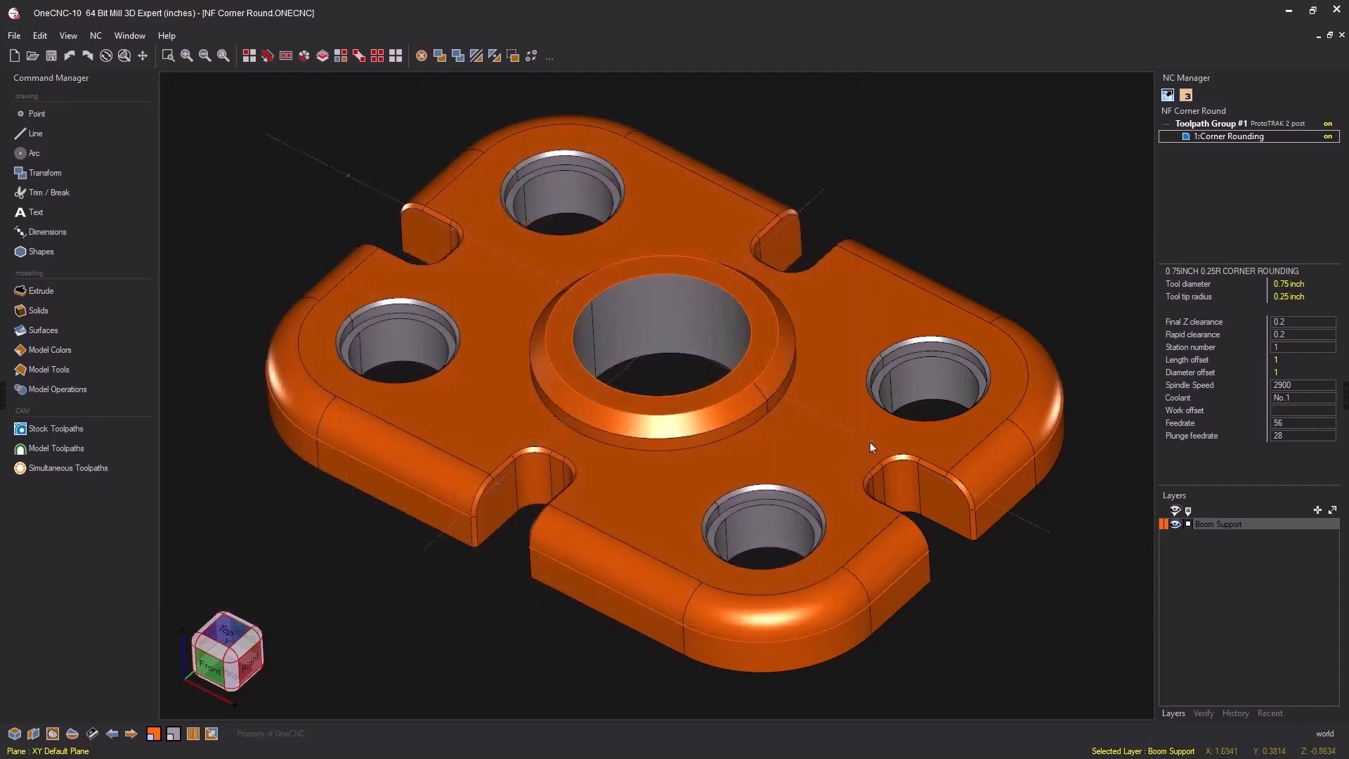
pyautogui.rightClick(1215, 136)
pyautogui.click(1258, 225)
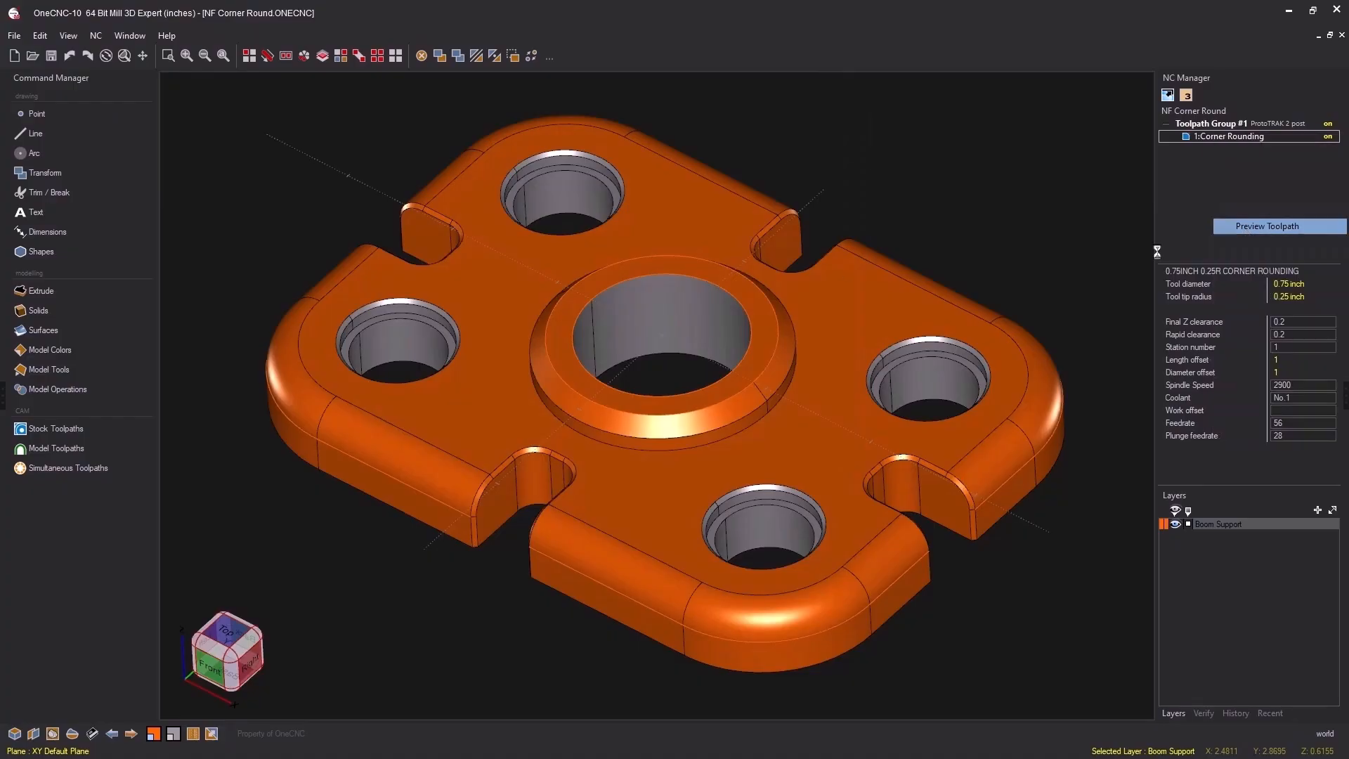